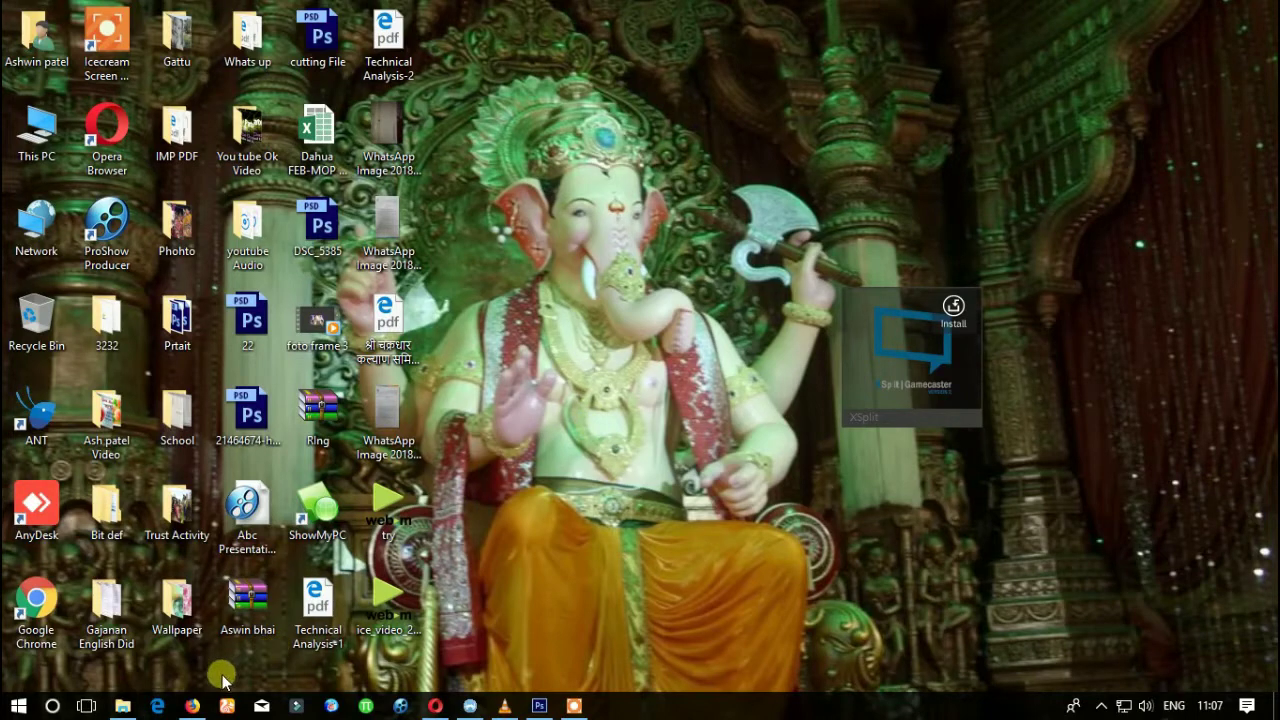
# Step: Bring the Firefox window with the YouTube channel search results back to the front
pyautogui.click(195, 706)
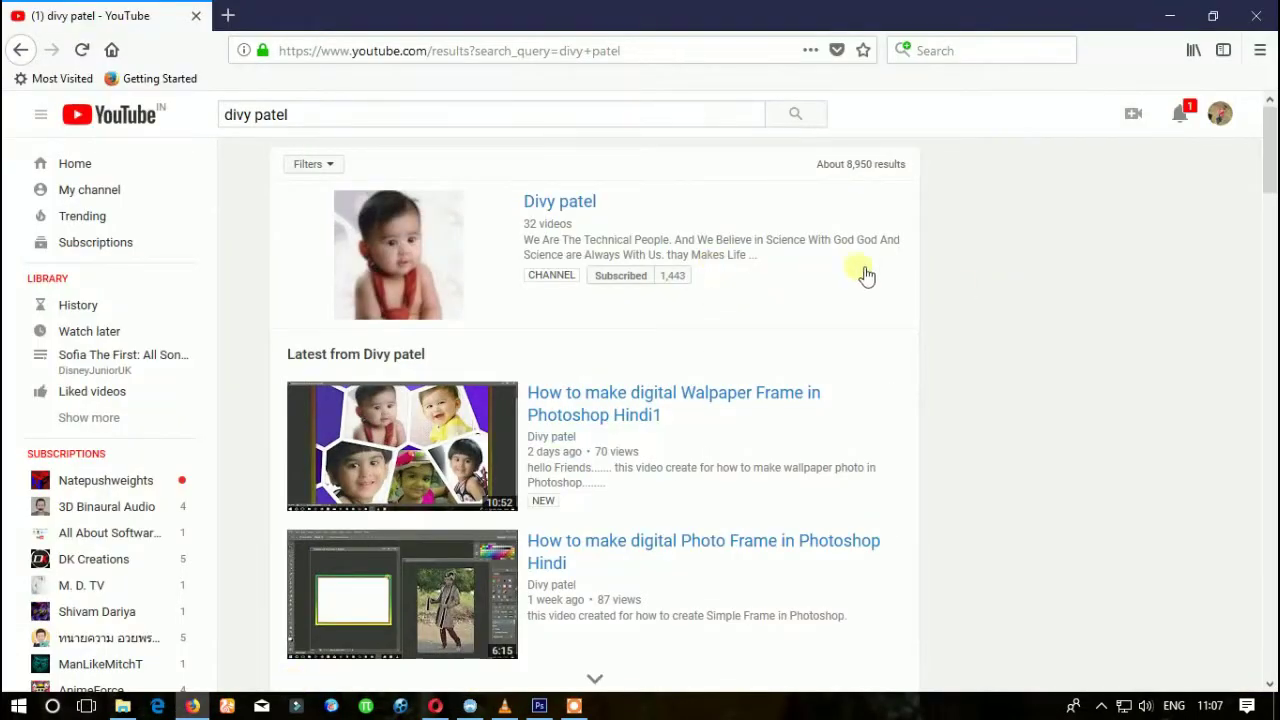
# Step: Visit the searched channel's YouTube page, then minimize the browser to reveal Photoshop
pyautogui.click(586, 210)
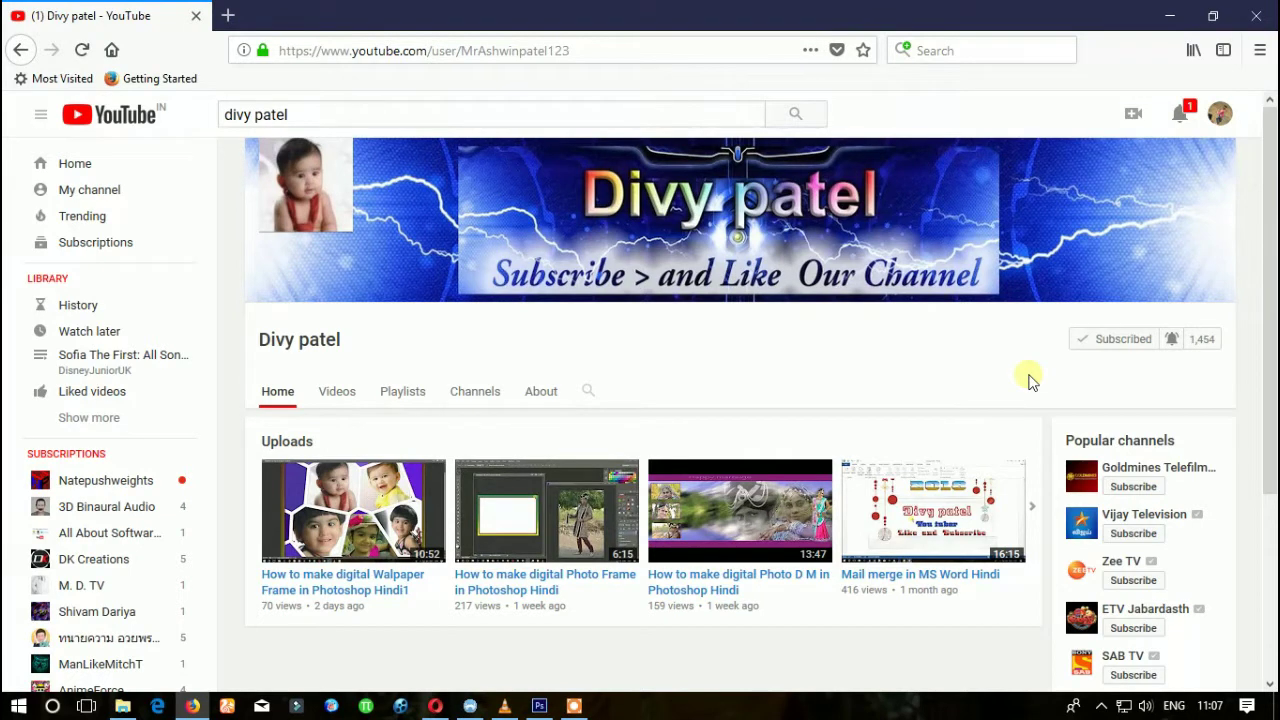
pyautogui.click(1170, 20)
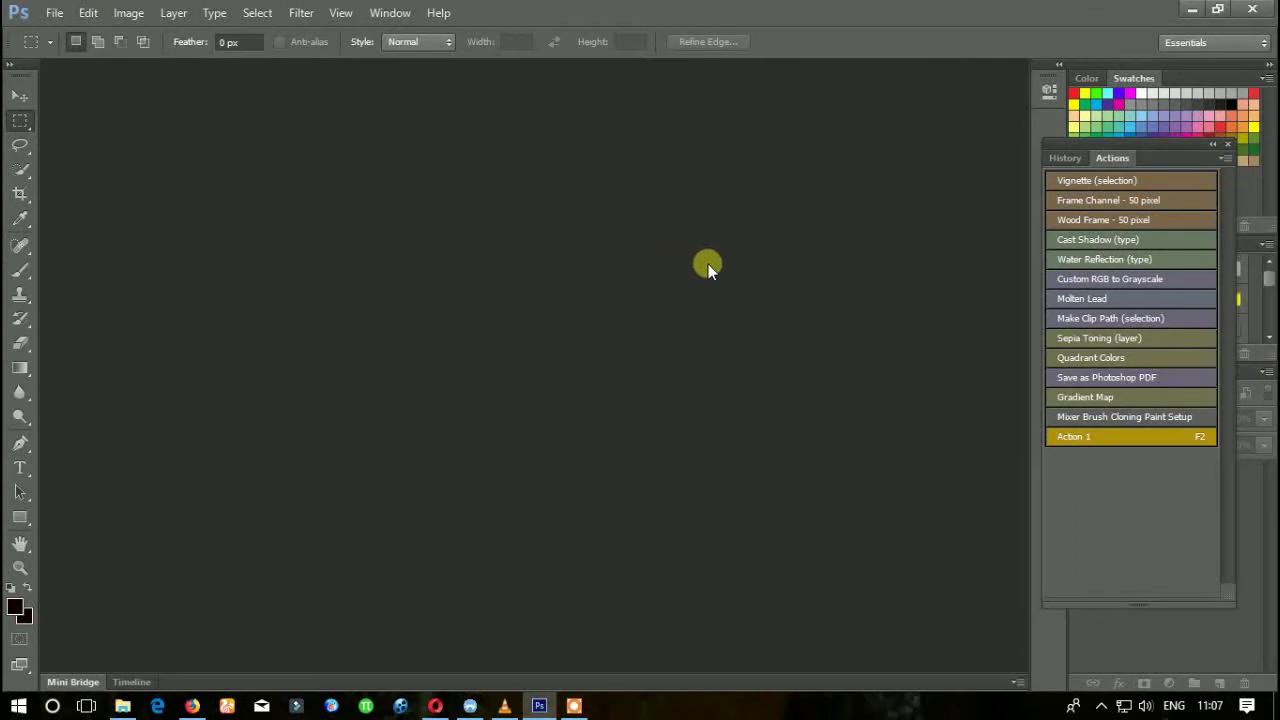
# Step: Turn off Button Mode so the Actions panel lists Action 1's steps
pyautogui.click(1065, 158)
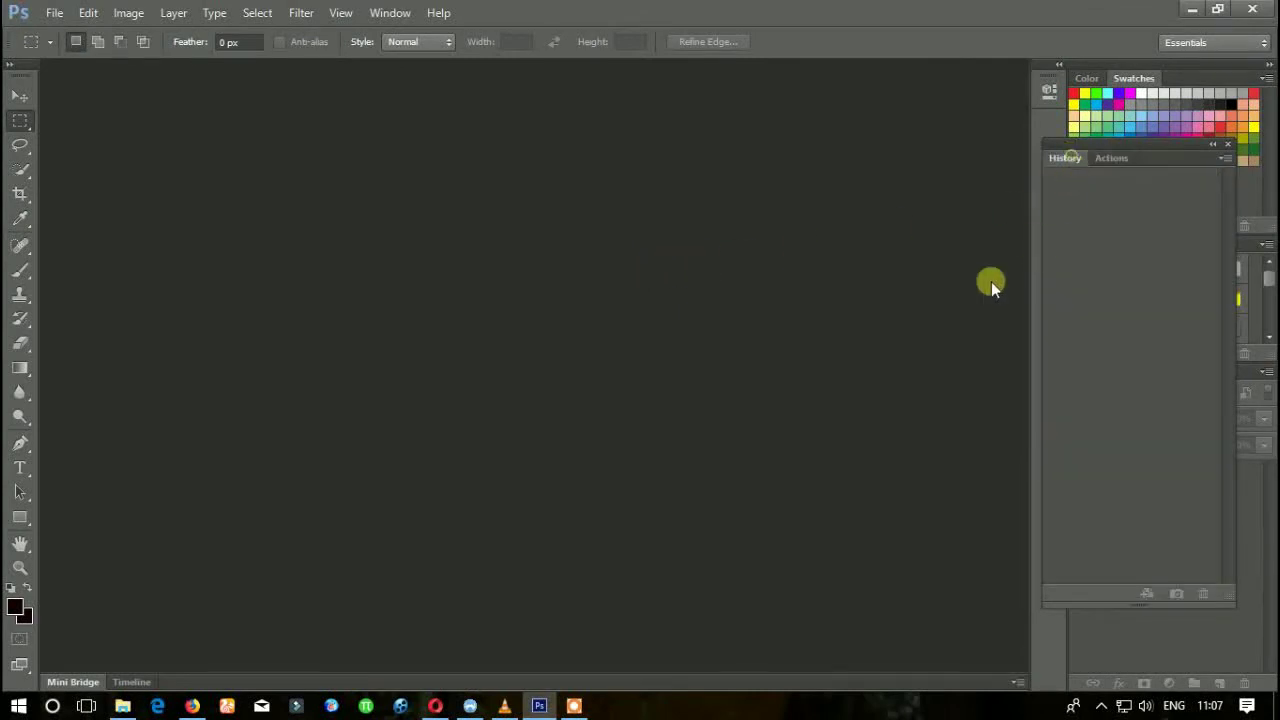
pyautogui.click(1119, 158)
pyautogui.click(1224, 158)
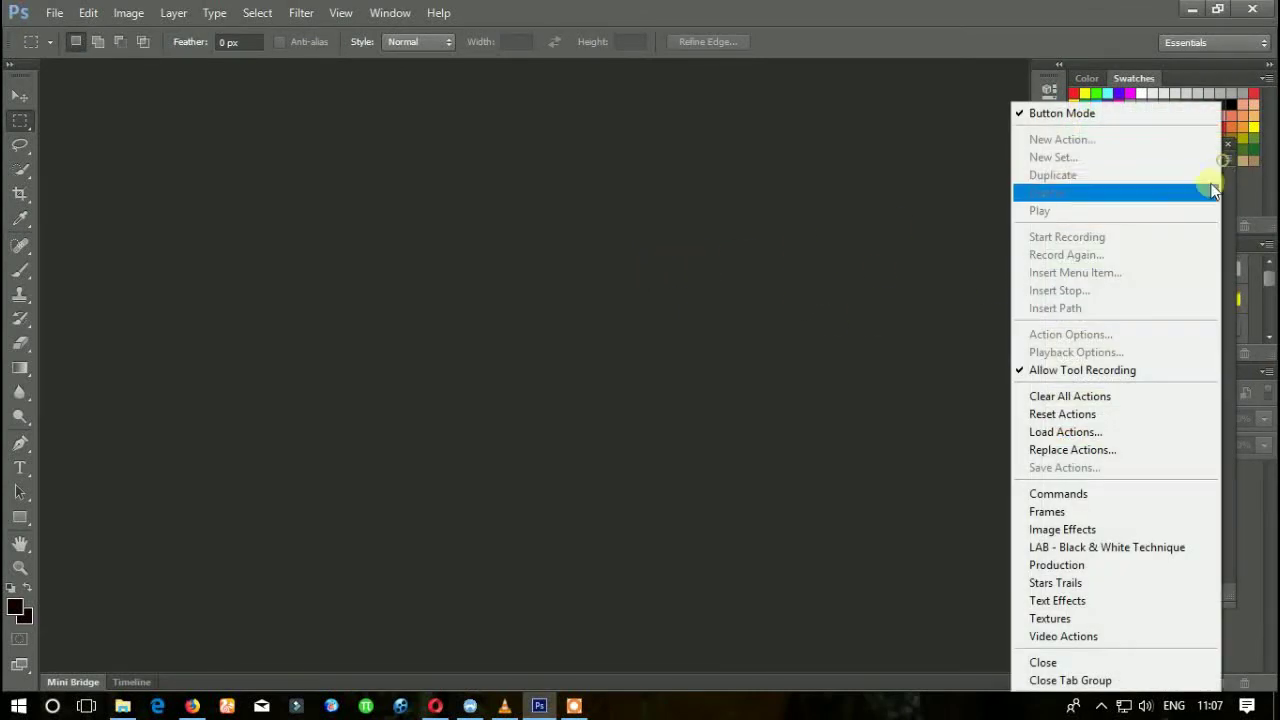
pyautogui.click(1110, 114)
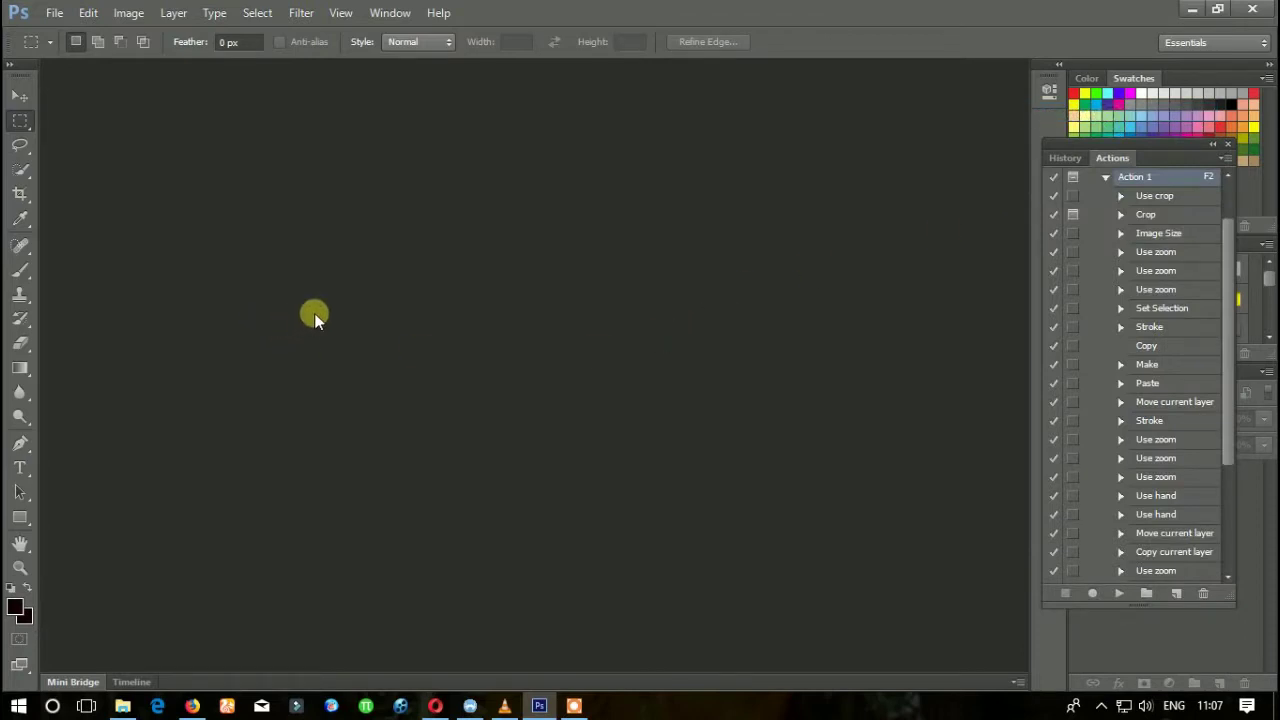
# Step: Open the photo 20141030_171114.jpg in Photoshop
pyautogui.doubleClick(514, 336)
pyautogui.scroll(-1, 615, 445)
pyautogui.scroll(3, 612, 438)
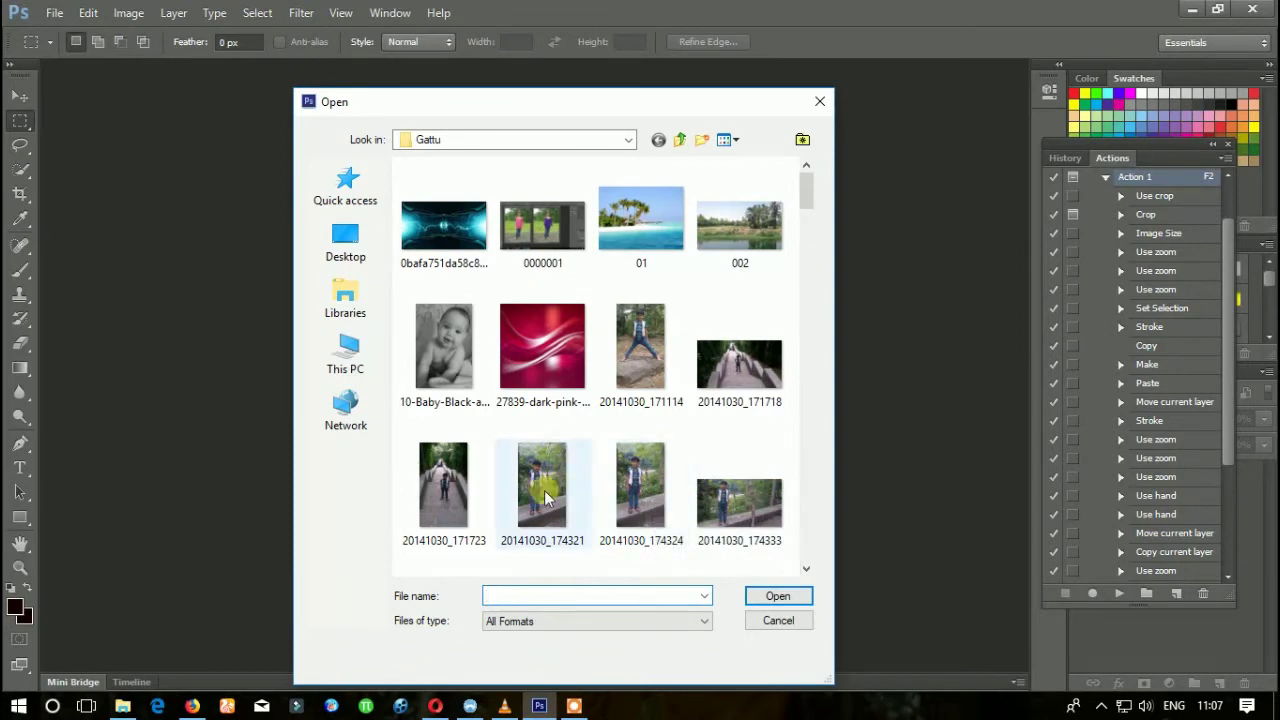
pyautogui.click(638, 352)
pyautogui.click(779, 595)
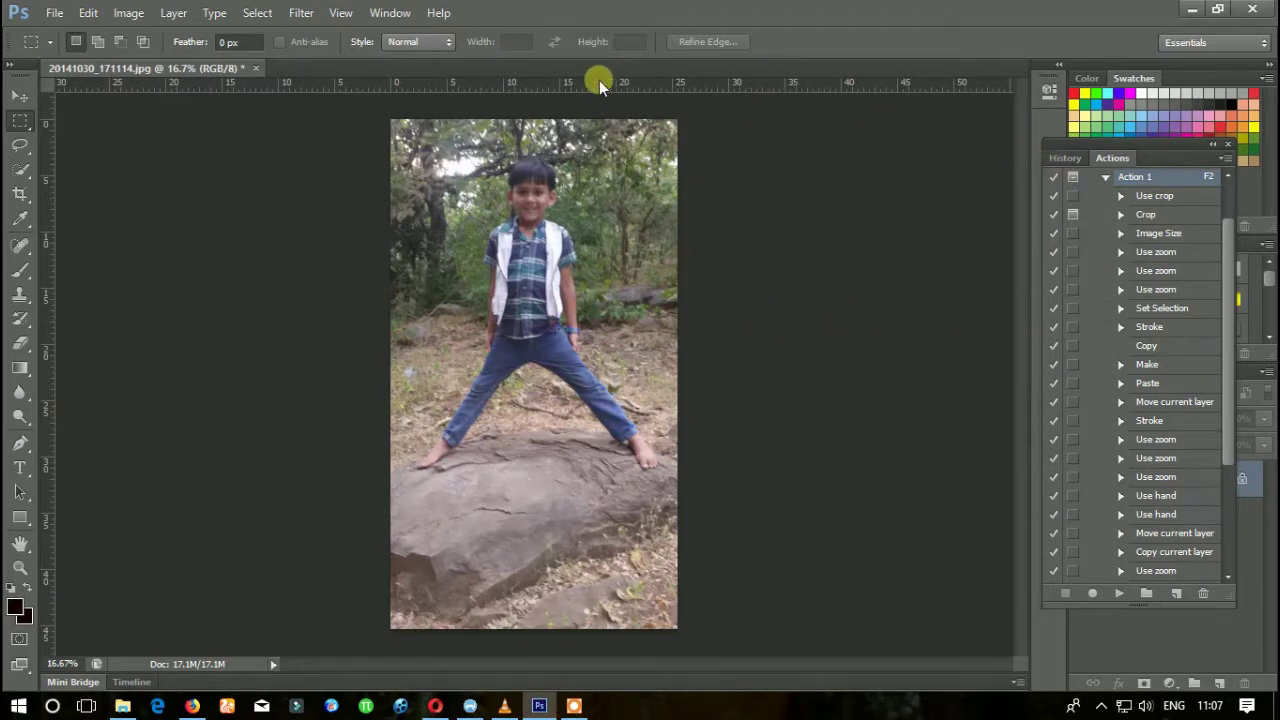
pyautogui.click(389, 12)
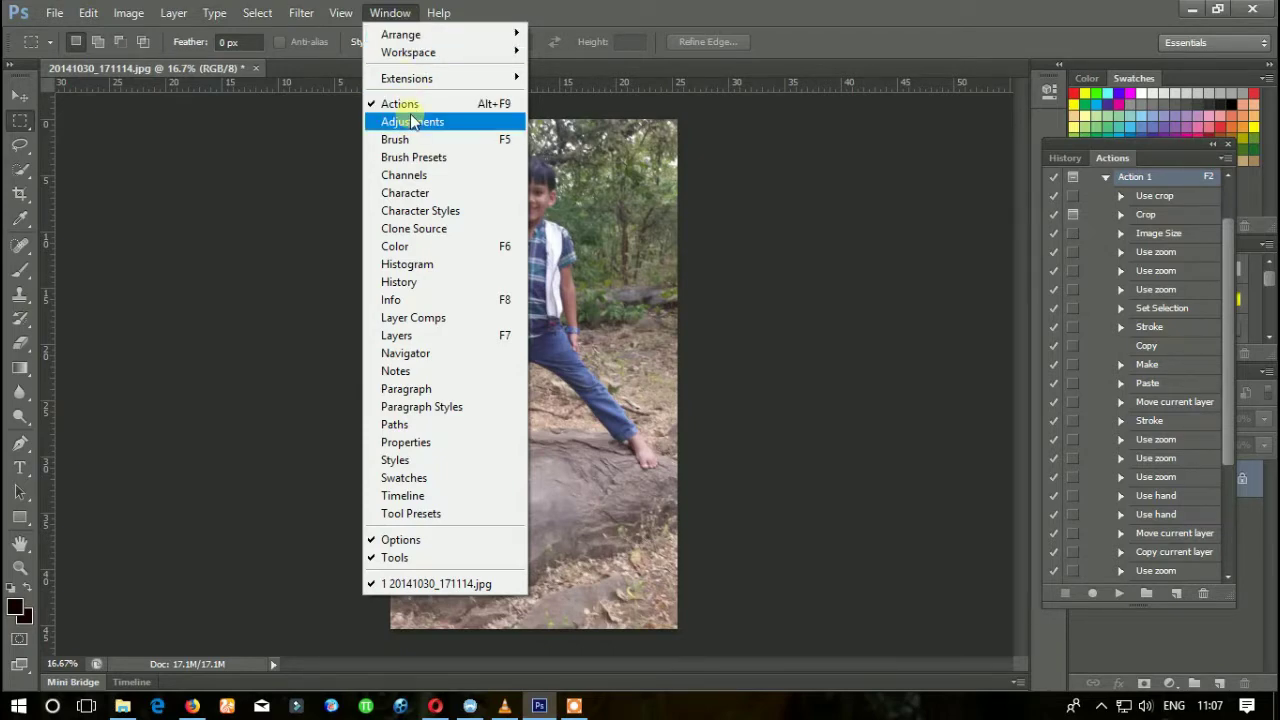
# Step: Restore the Actions panel from the Window menu and collapse Action 1's steps
pyautogui.click(490, 110)
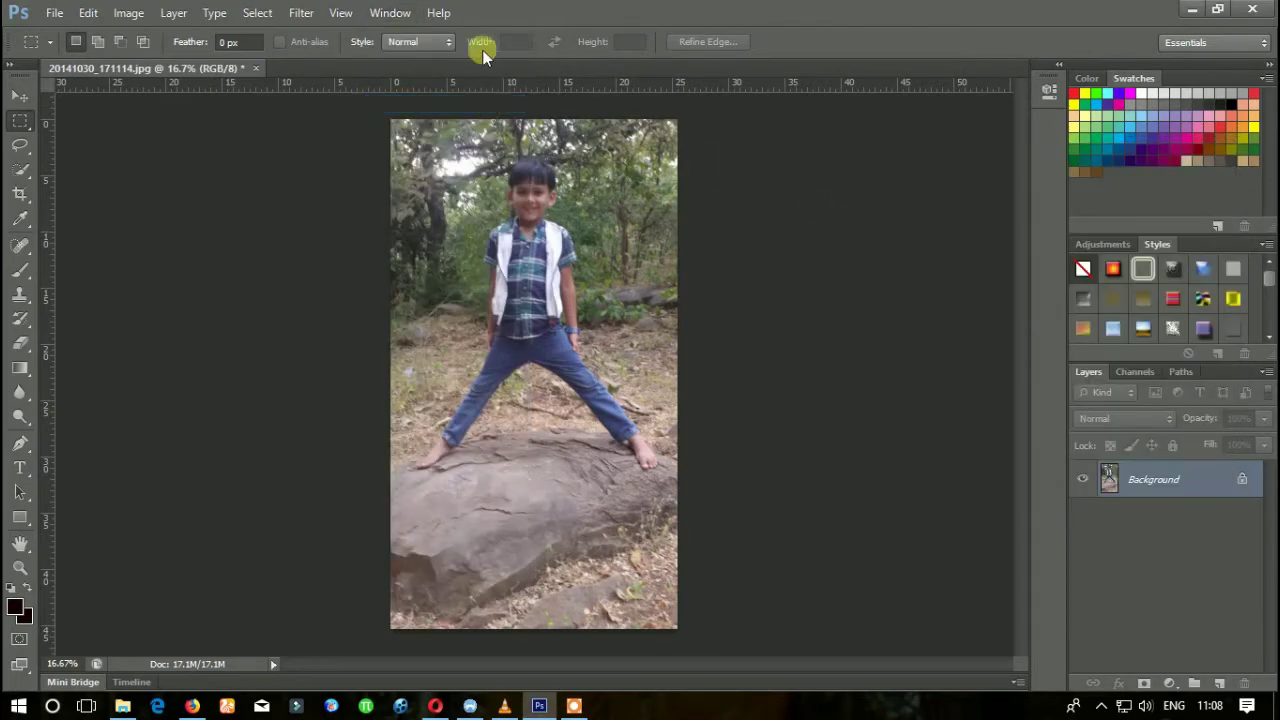
pyautogui.click(374, 18)
pyautogui.click(418, 104)
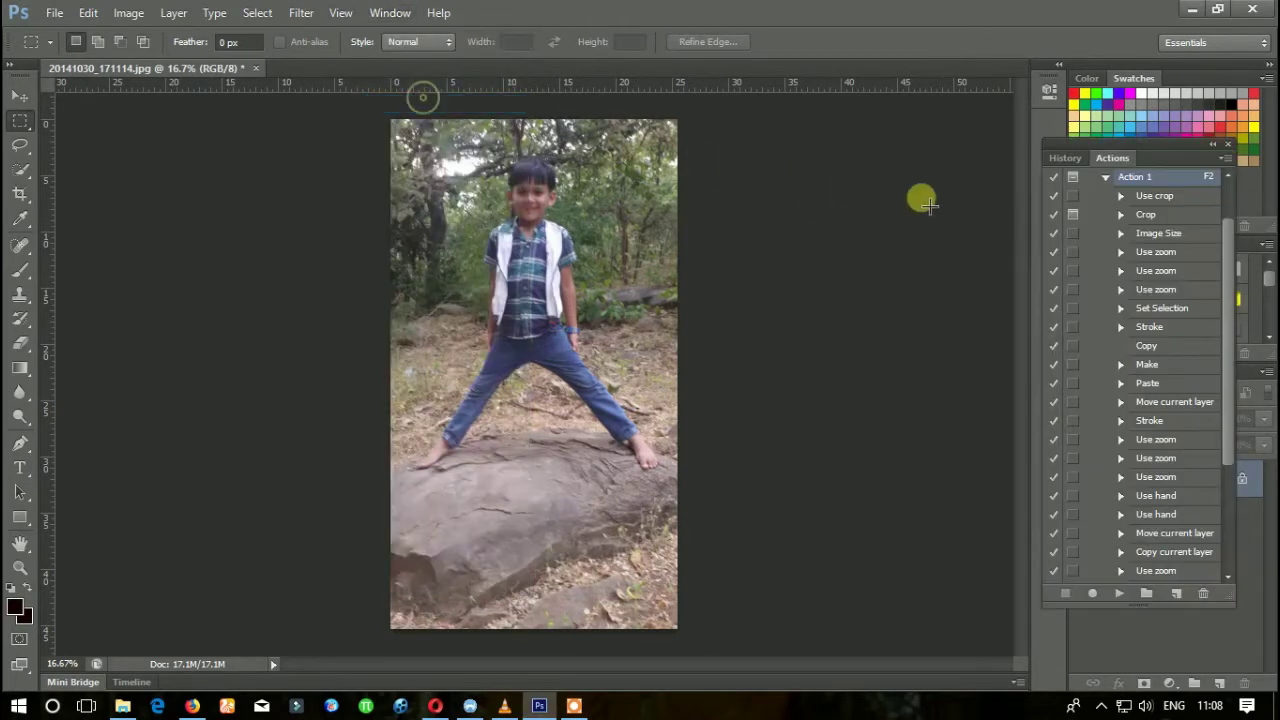
pyautogui.click(1106, 178)
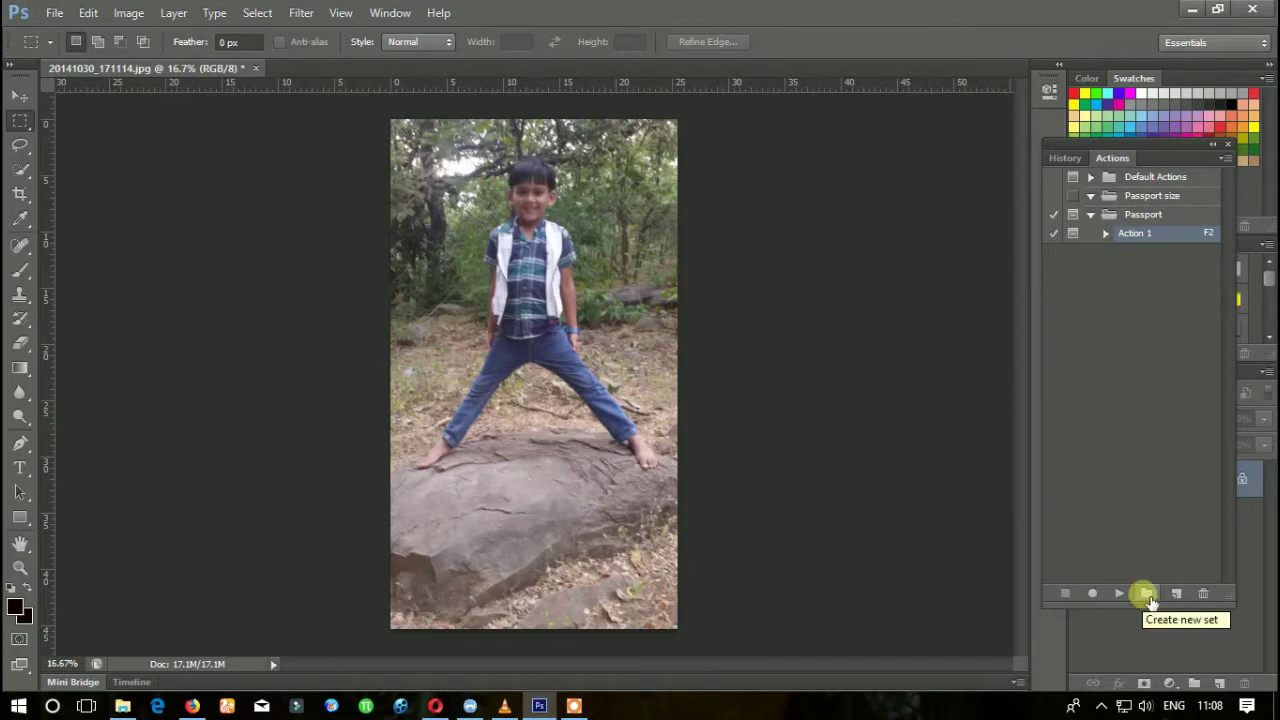
# Step: Create a new action set named PP and toggle its dialog prompts
pyautogui.click(1147, 595)
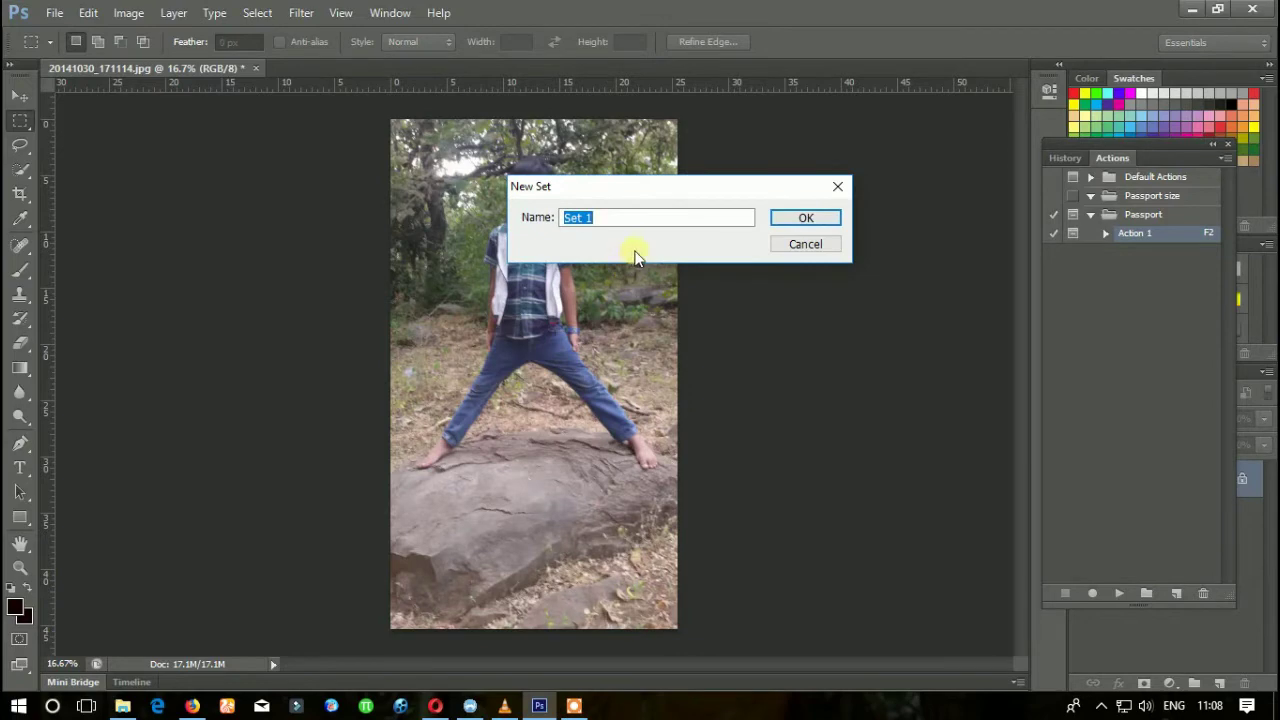
pyautogui.write('PP')
pyautogui.click(793, 219)
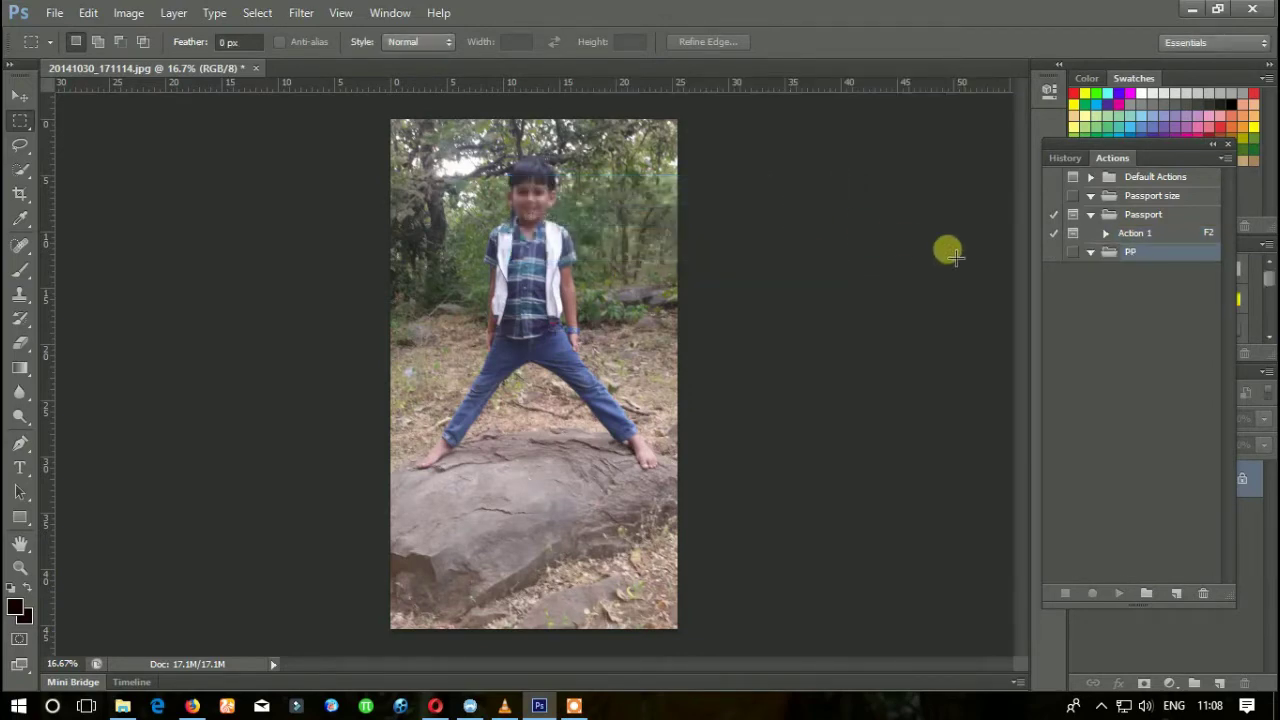
pyautogui.click(1071, 253)
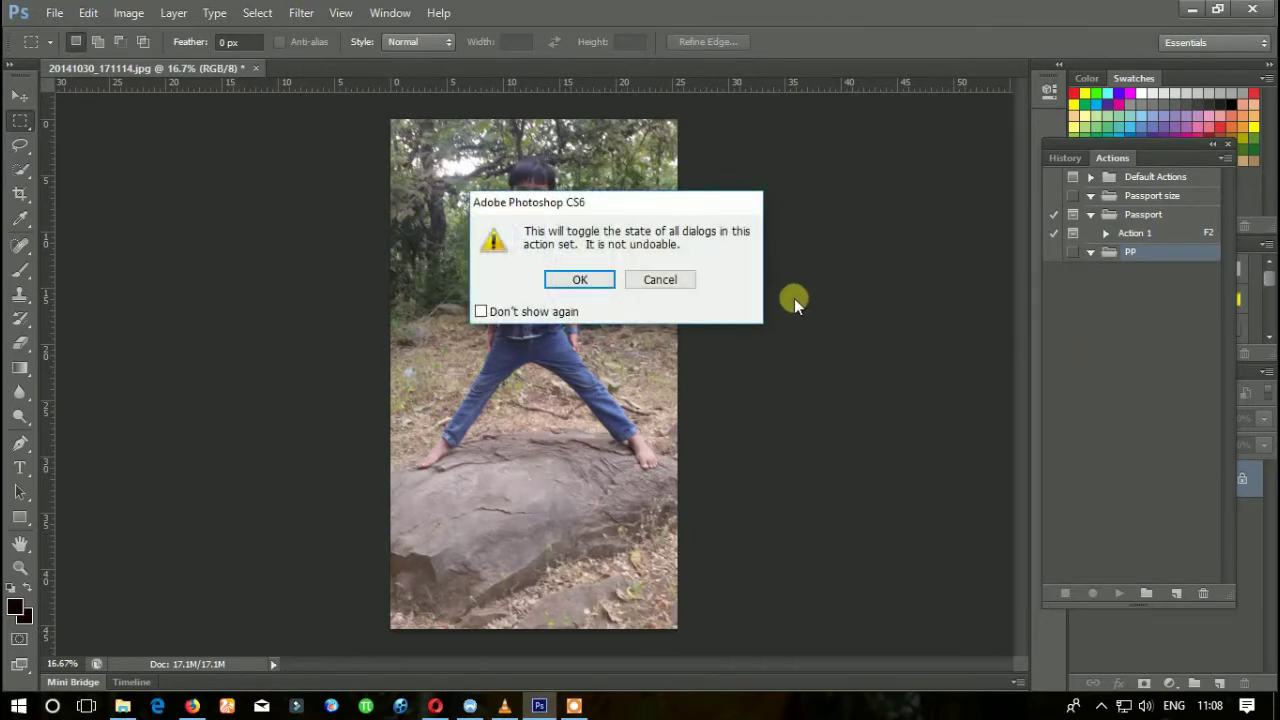
pyautogui.press('Return')
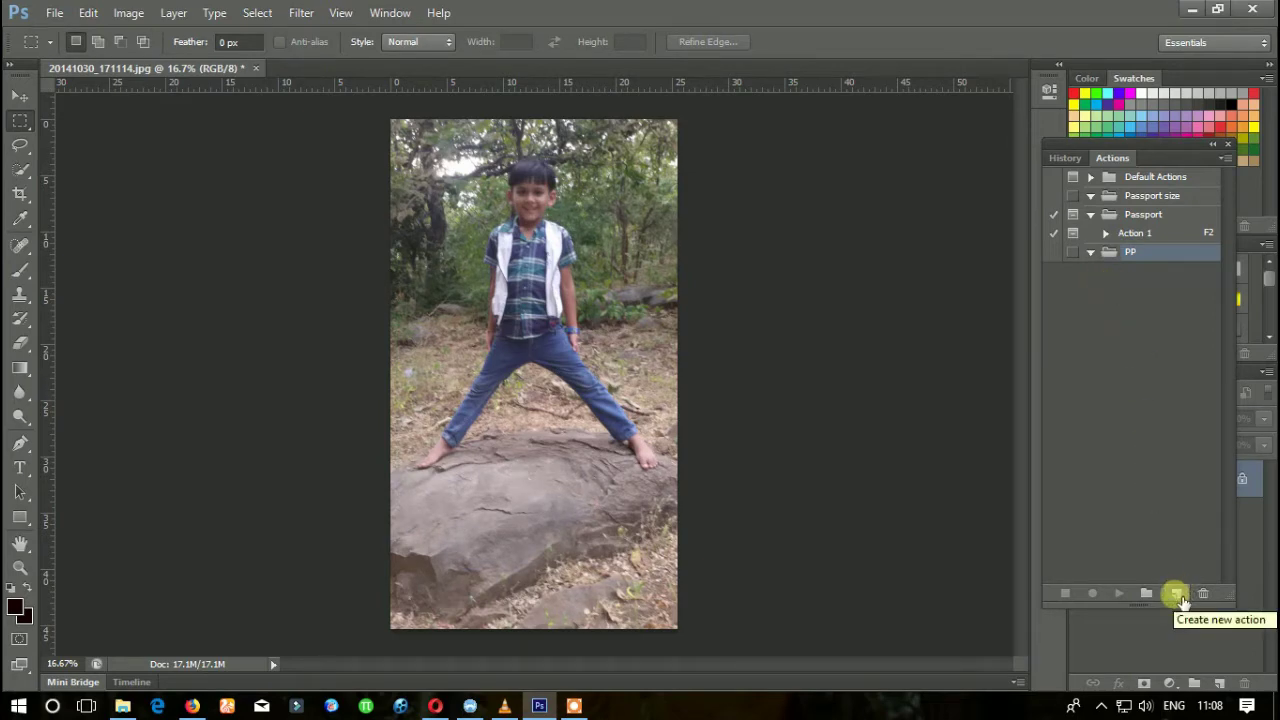
# Step: Create Action 2 in the PP set with function key F3 and colour Green, and start recording
pyautogui.click(1177, 594)
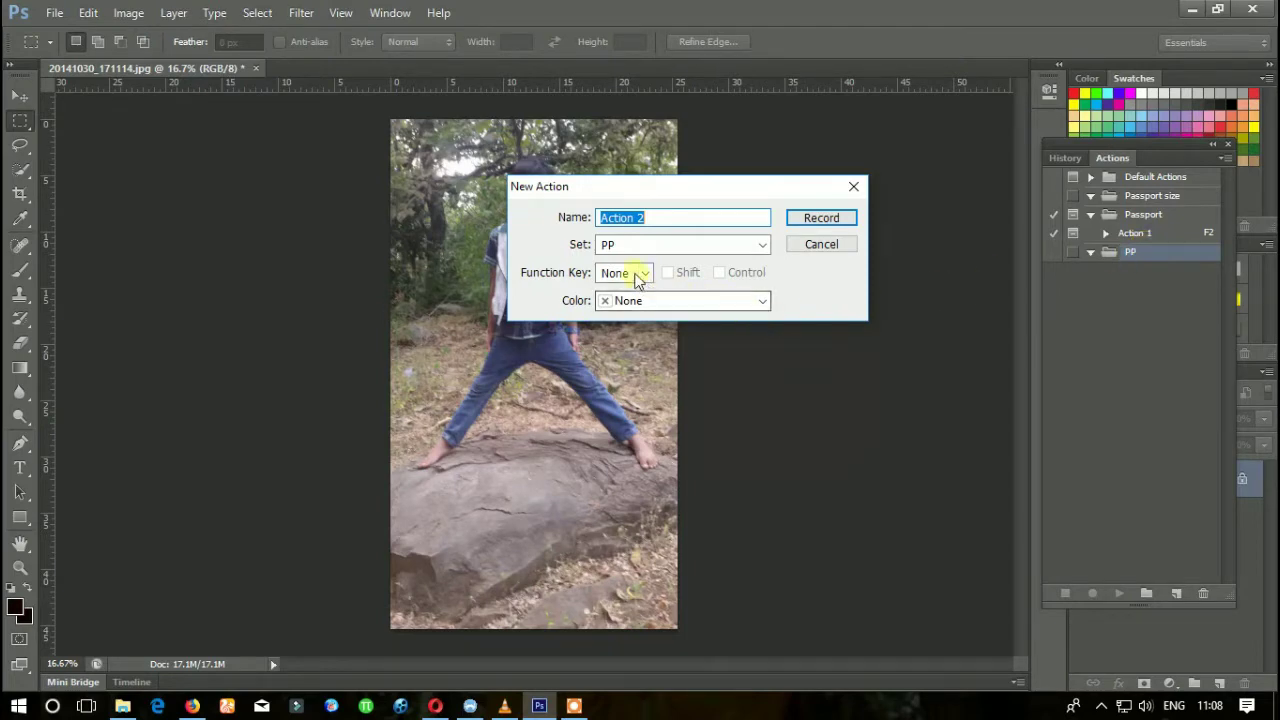
pyautogui.click(636, 273)
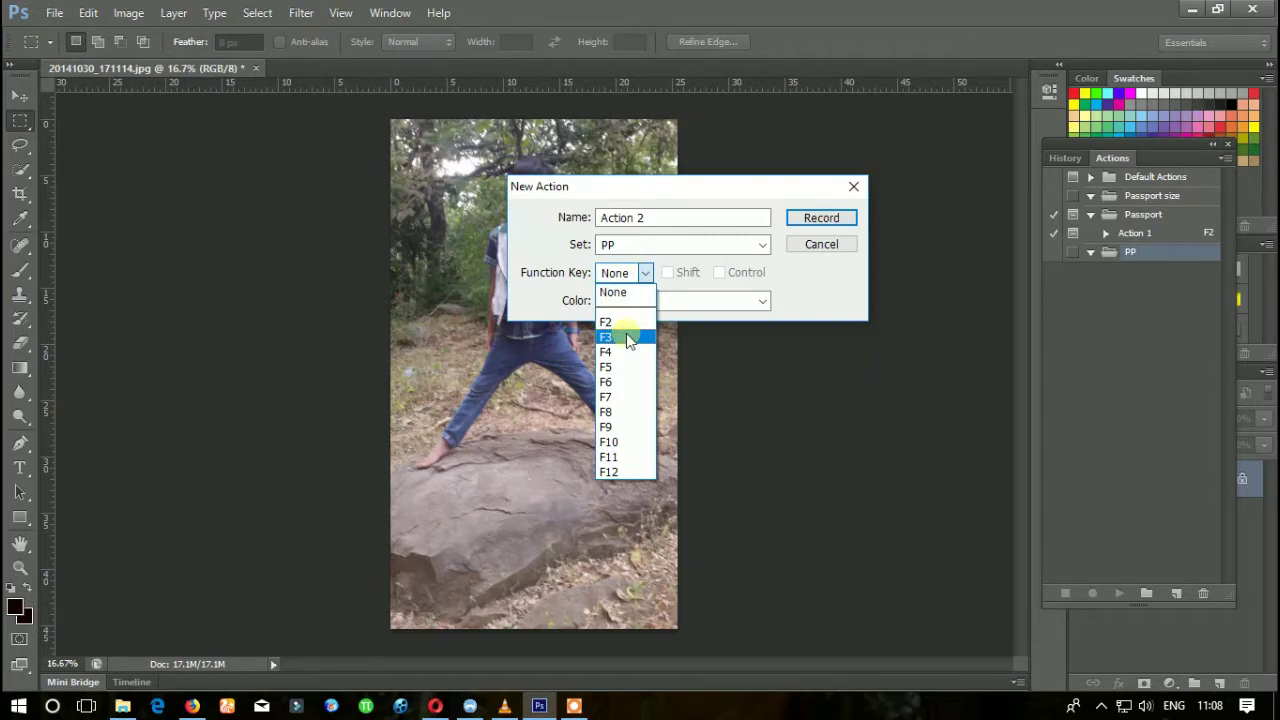
pyautogui.click(628, 339)
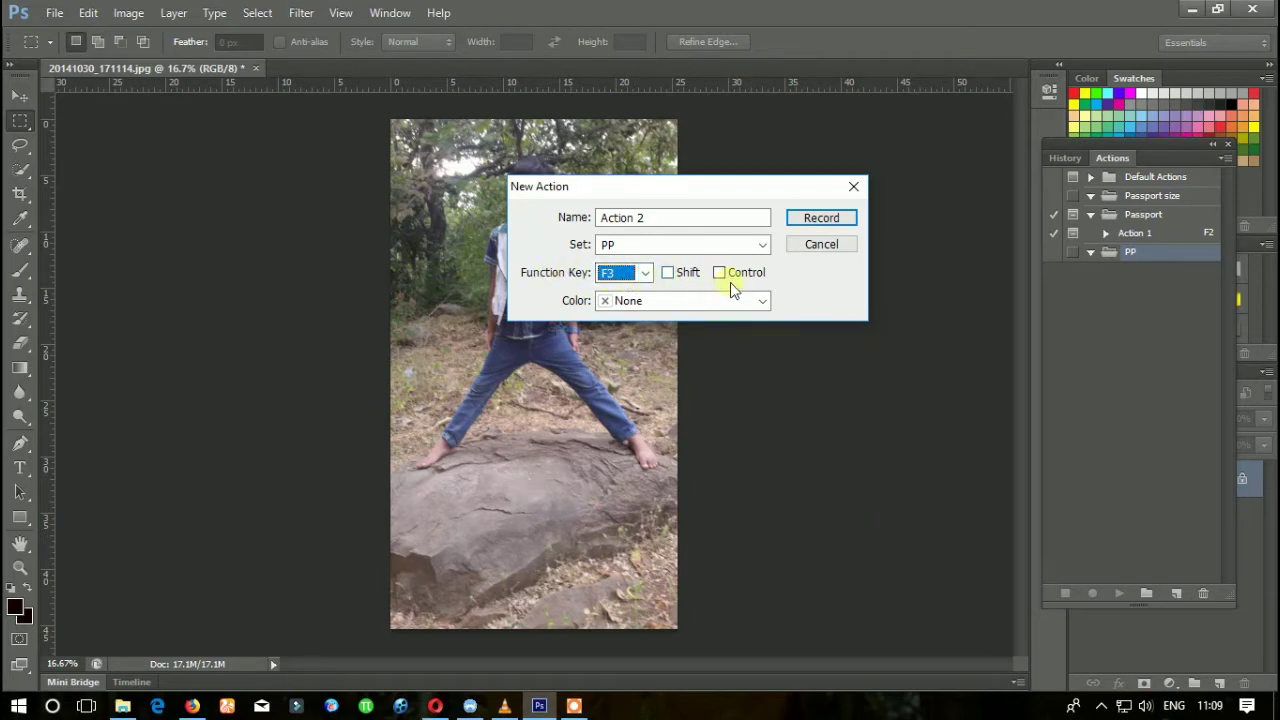
pyautogui.click(713, 301)
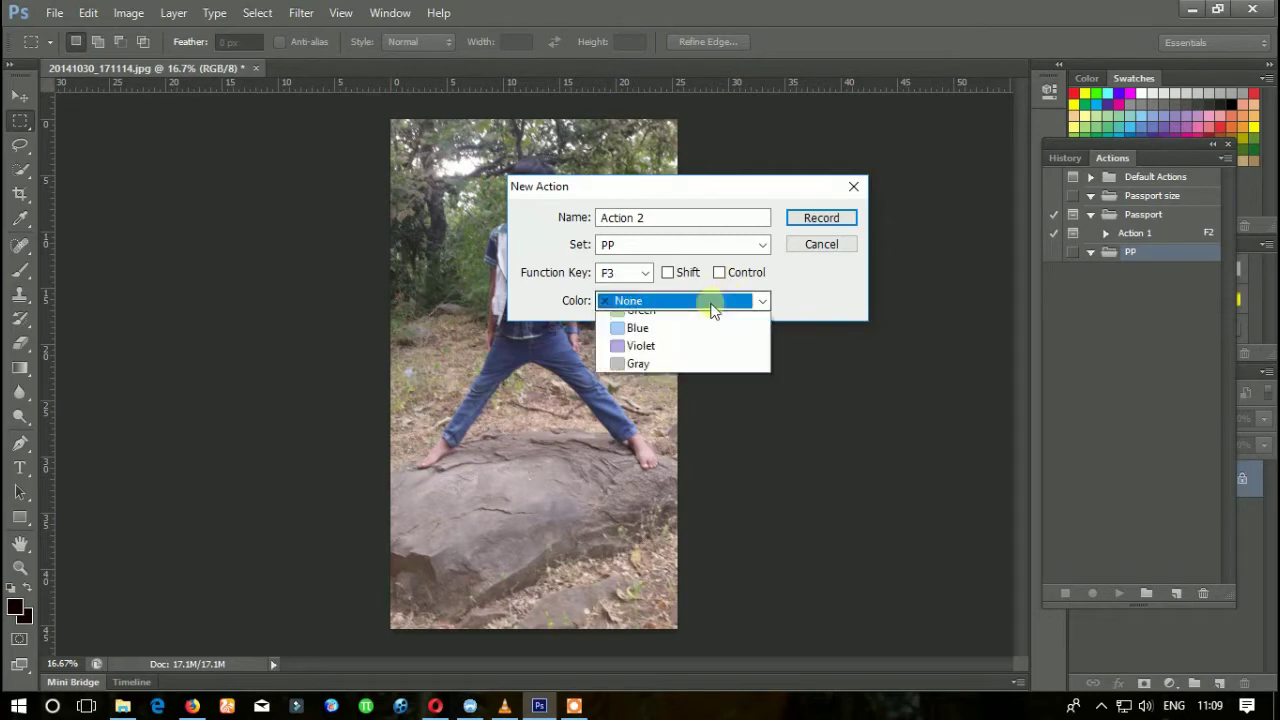
pyautogui.click(697, 301)
pyautogui.click(686, 273)
pyautogui.click(719, 273)
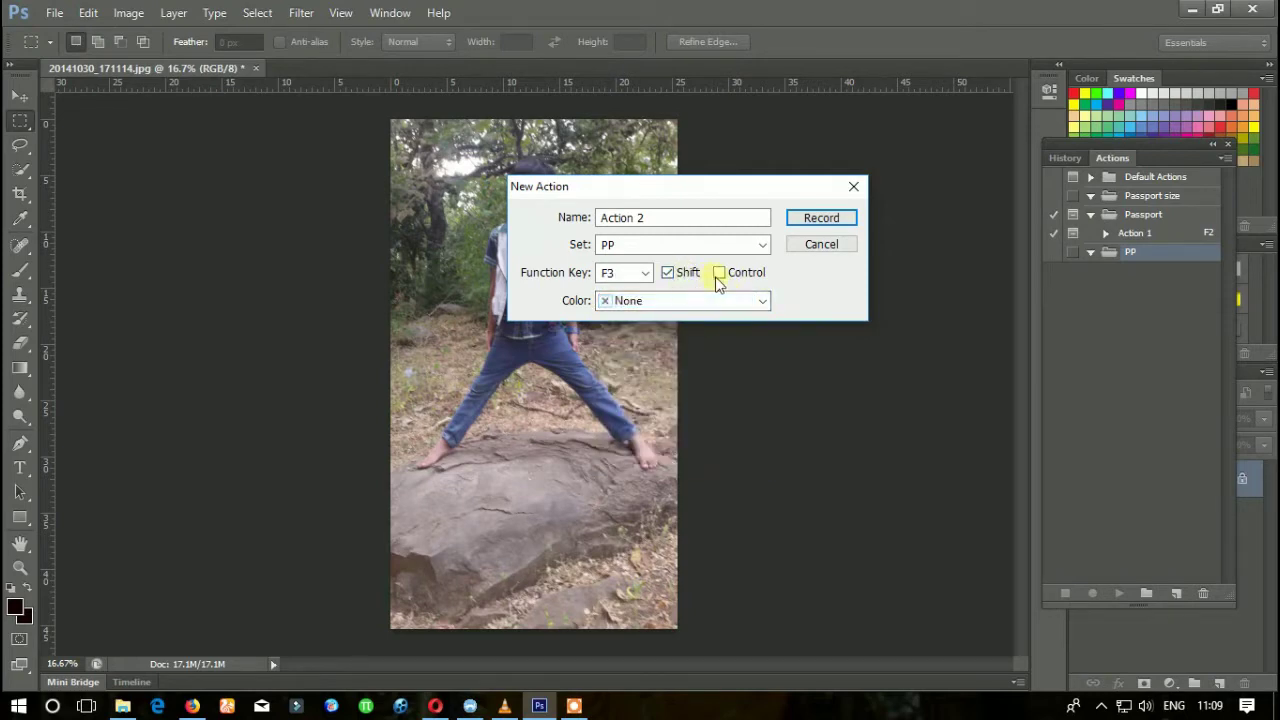
pyautogui.click(686, 280)
pyautogui.click(719, 274)
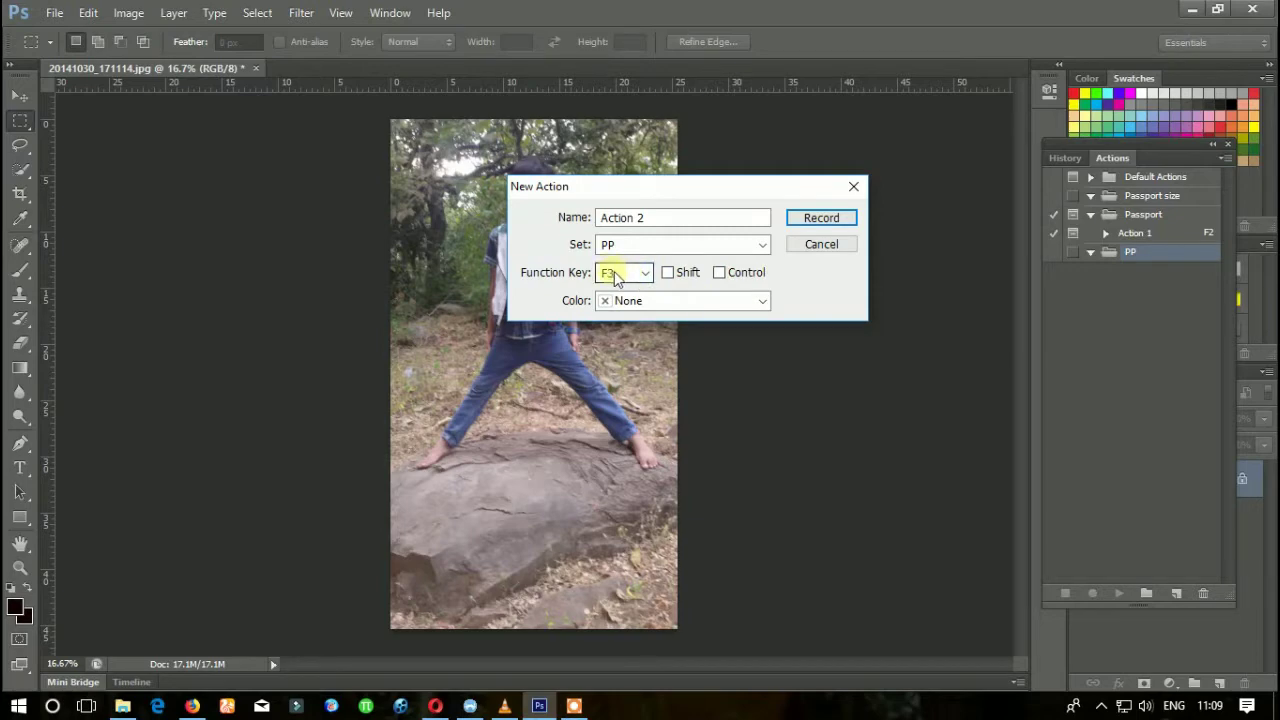
pyautogui.click(677, 302)
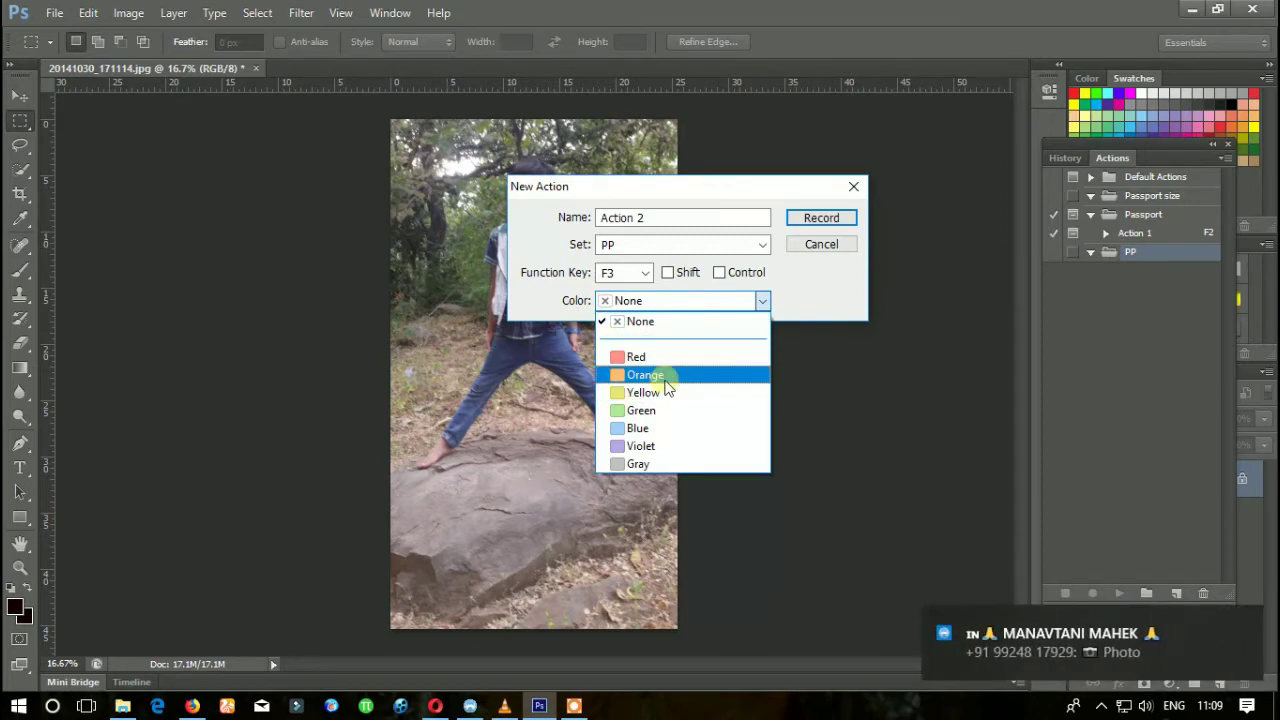
pyautogui.click(666, 411)
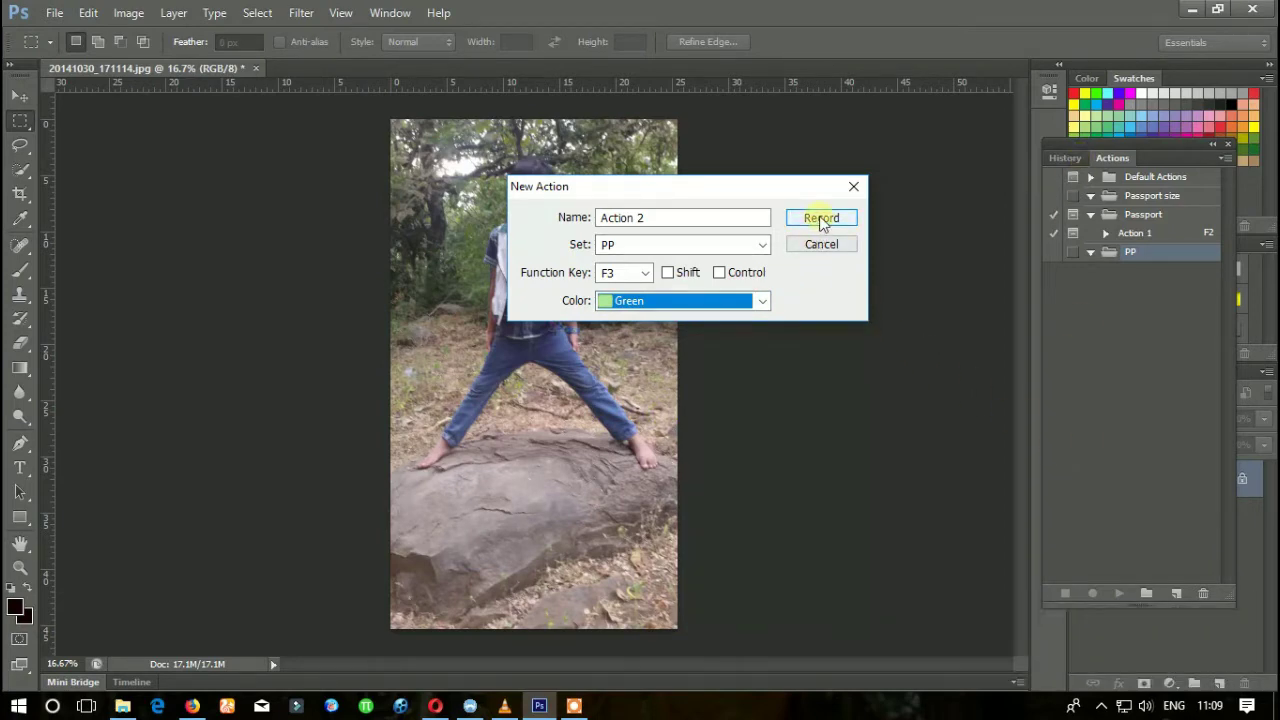
pyautogui.click(821, 219)
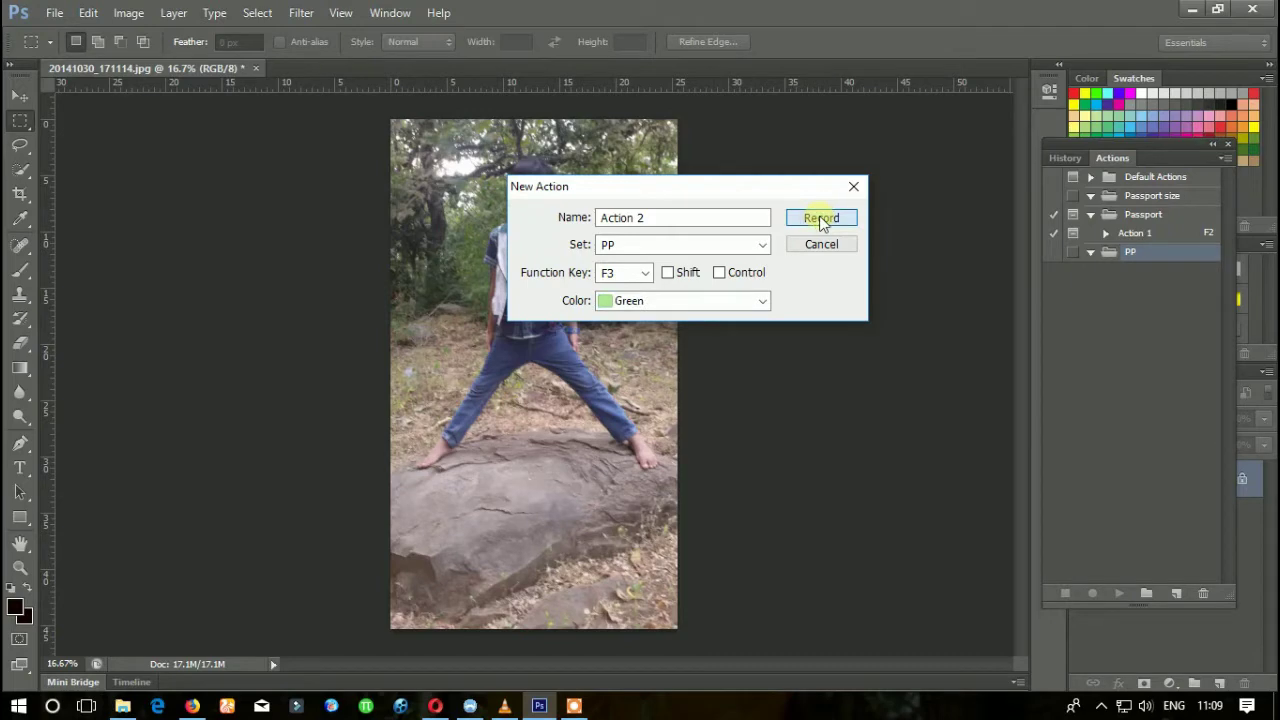
# Step: Set the Crop tool ratio to 2 in wide by 3 in high
pyautogui.click(1093, 594)
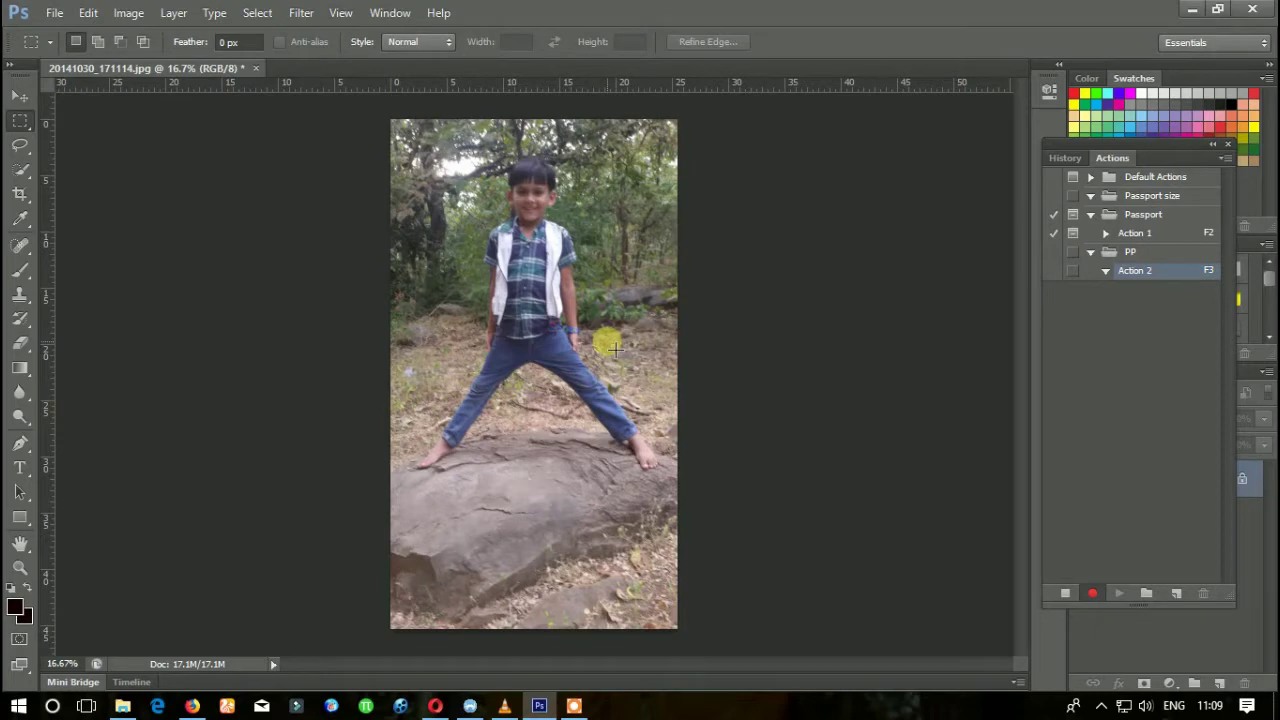
pyautogui.press('c')
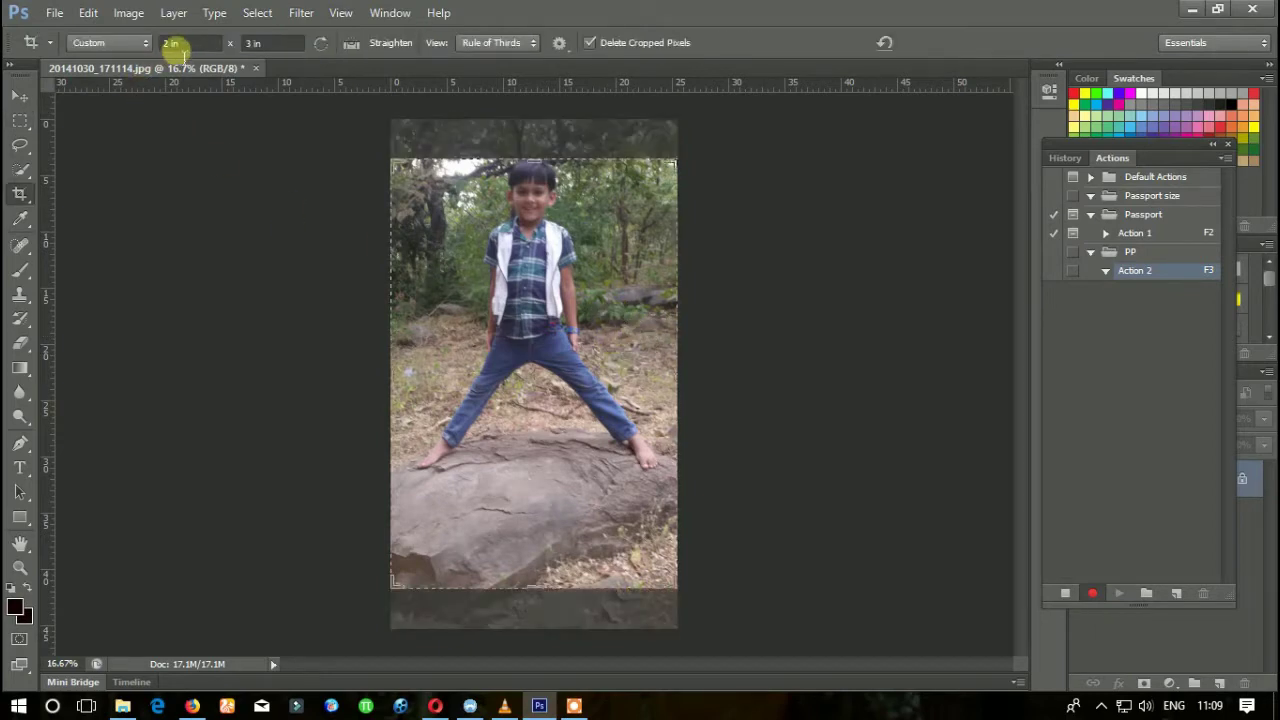
pyautogui.click(175, 43)
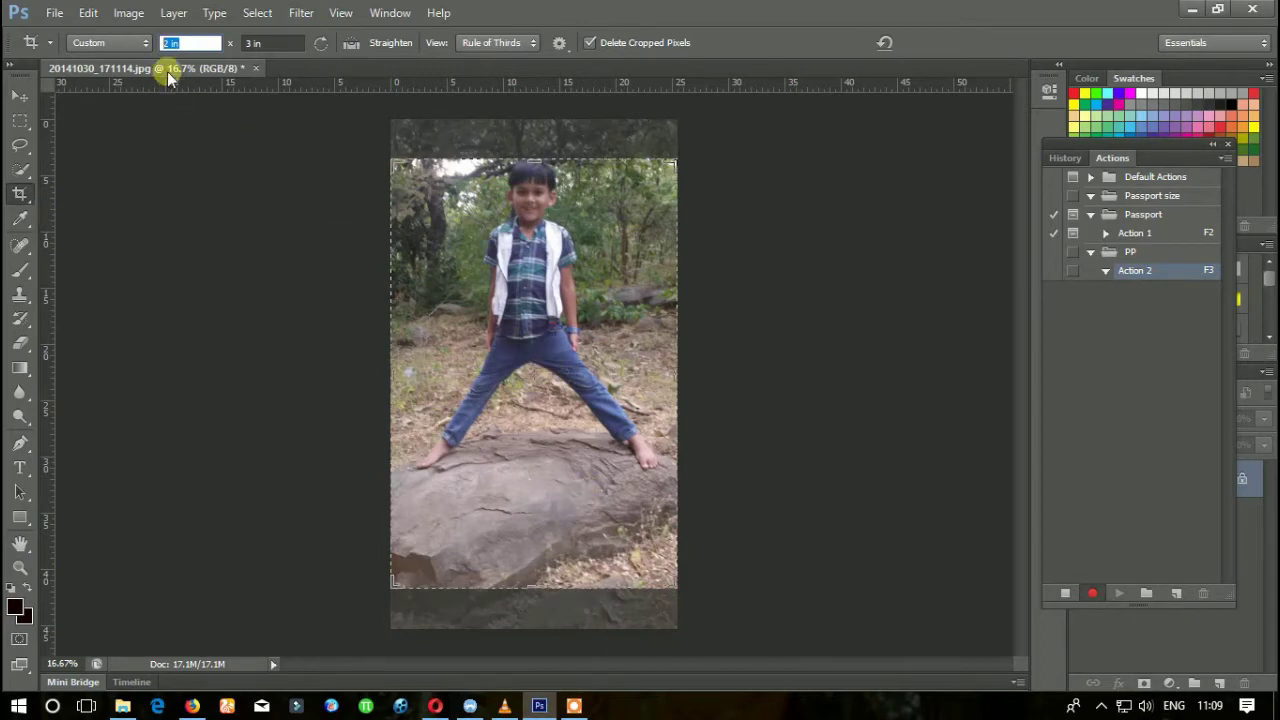
pyautogui.click(200, 47)
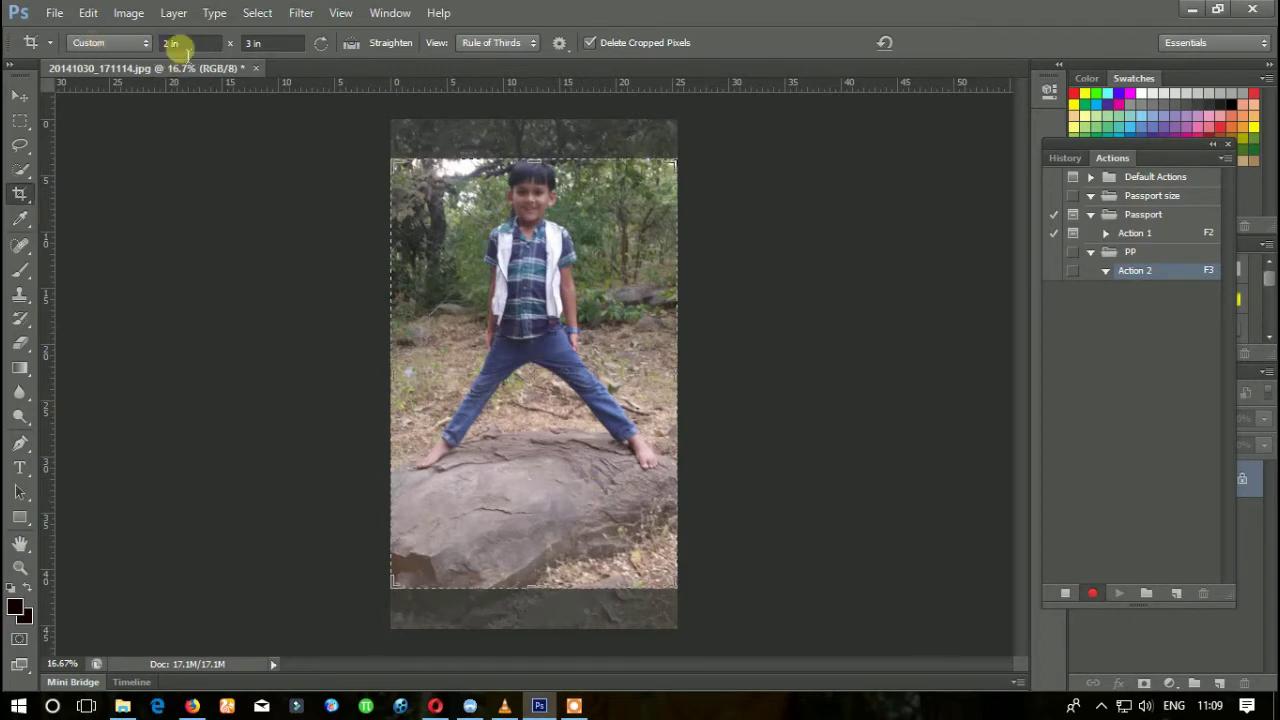
pyautogui.click(183, 44)
pyautogui.write('2')
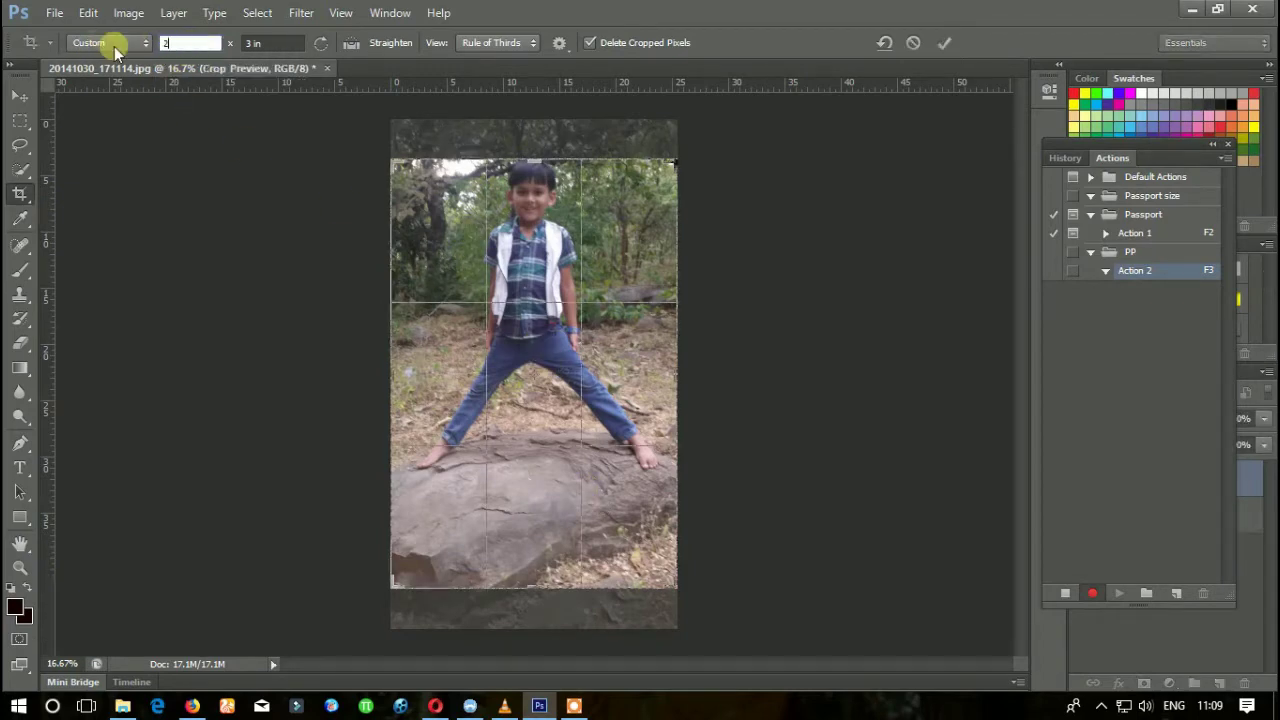
pyautogui.write(' in')
pyautogui.press('Return')
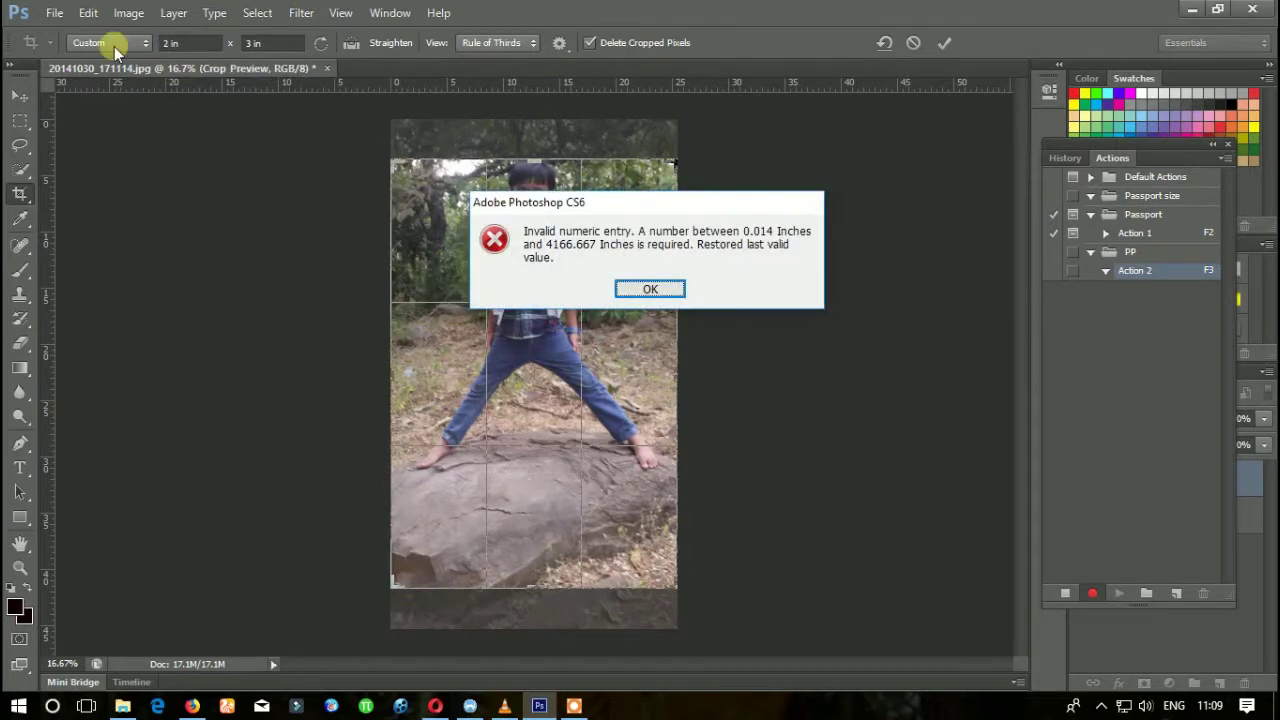
pyautogui.press('Return')
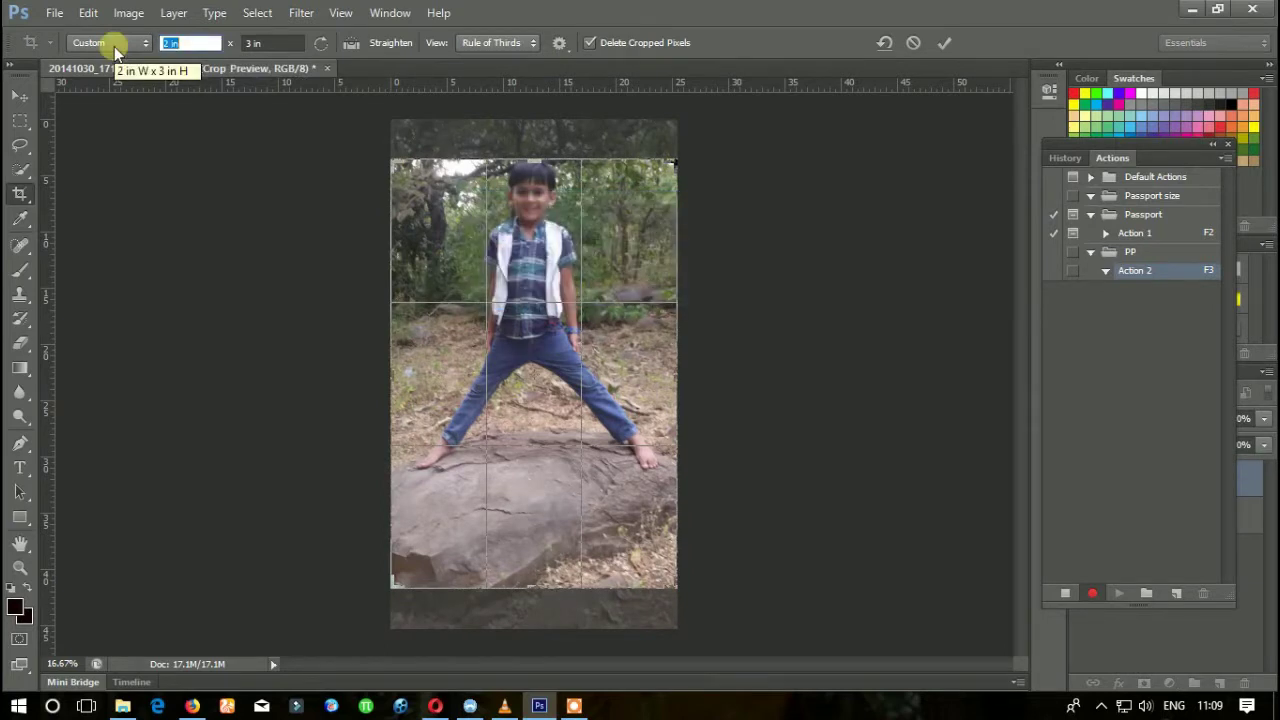
pyautogui.write('2in')
pyautogui.press('Tab')
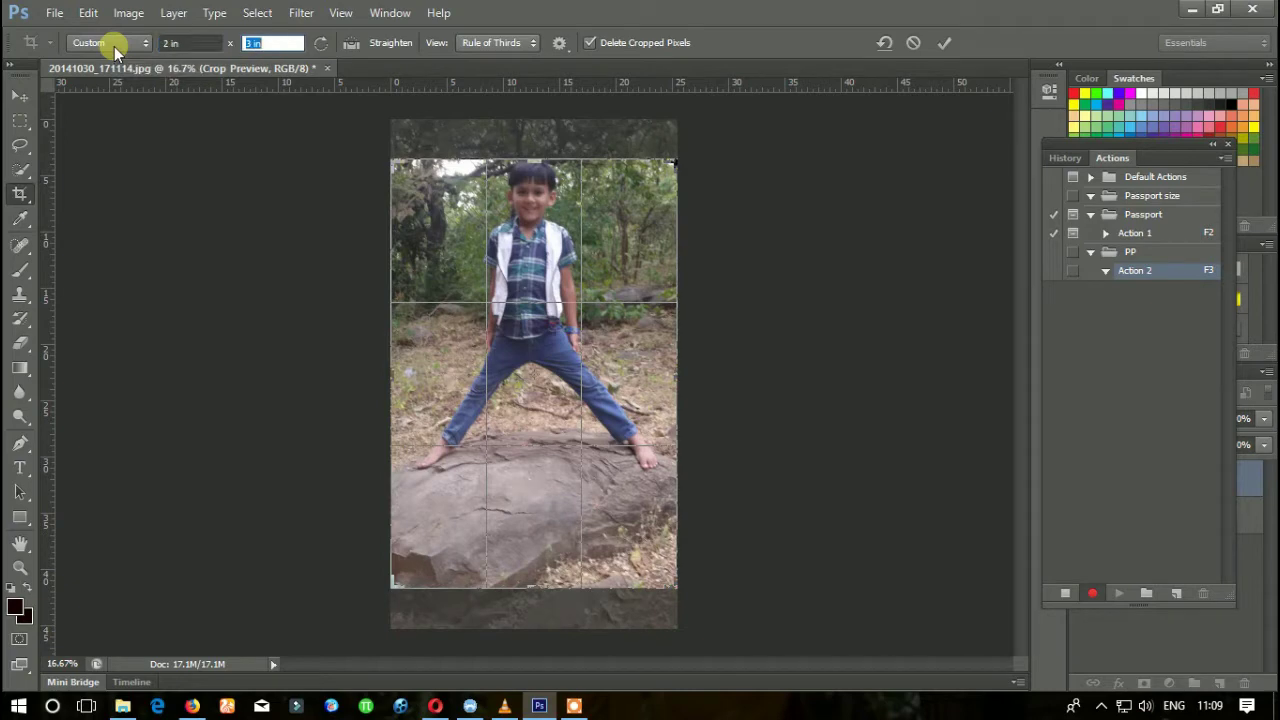
pyautogui.write('3in')
pyautogui.press('Return')
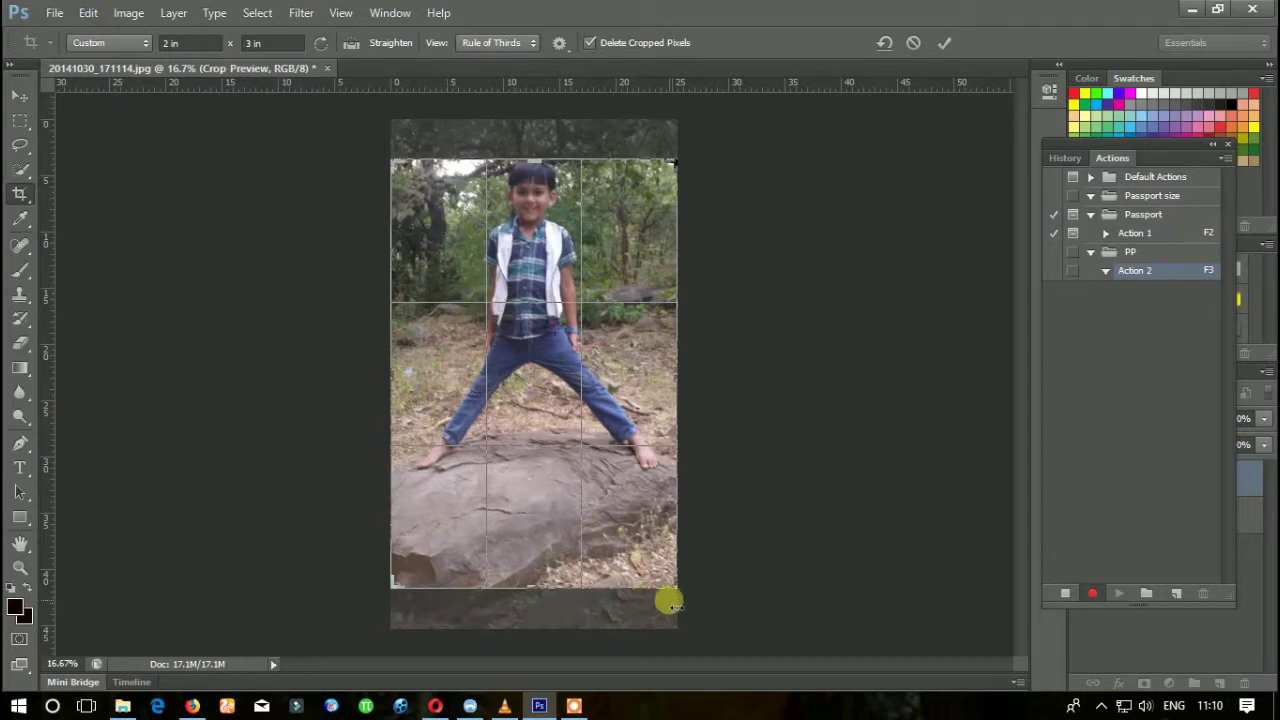
# Step: Frame and slightly tilt the crop around the boy's head and chest, then apply it
pyautogui.moveTo(678, 596); pyautogui.dragTo(573, 440)
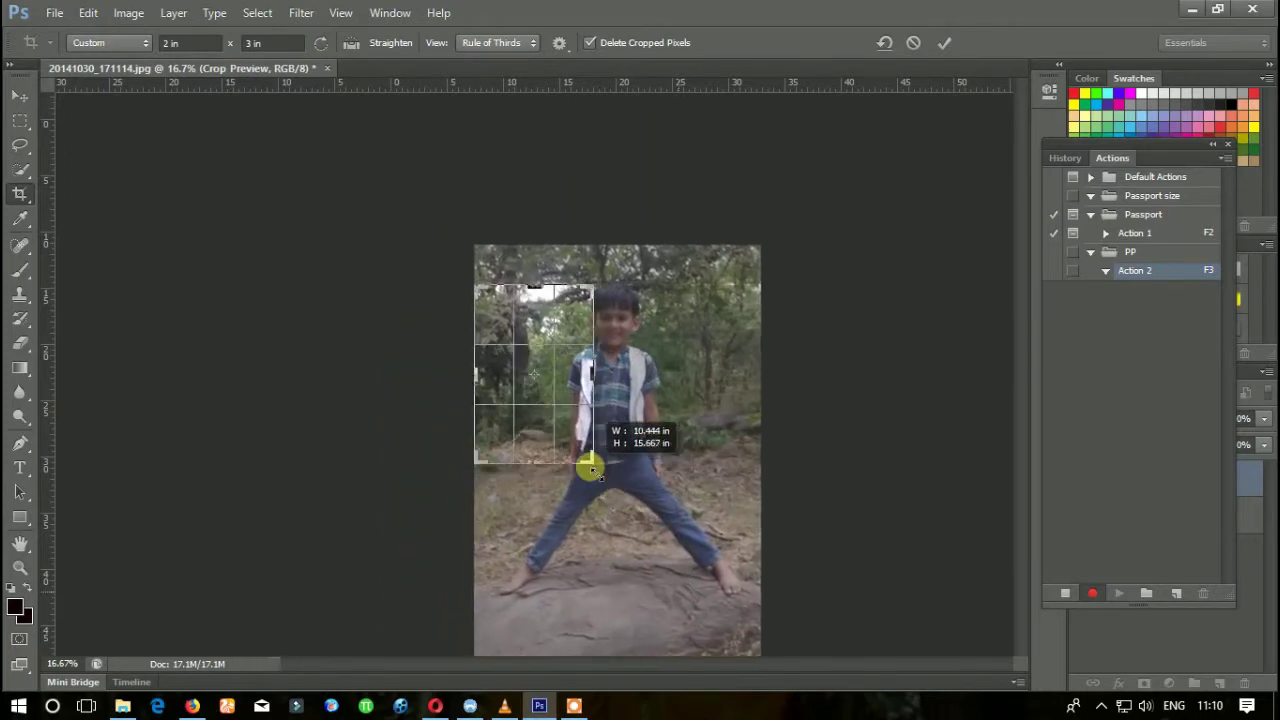
pyautogui.moveTo(546, 406)
pyautogui.mouseDown()
pyautogui.moveTo(453, 383)
pyautogui.moveTo(455, 411)
pyautogui.mouseUp()
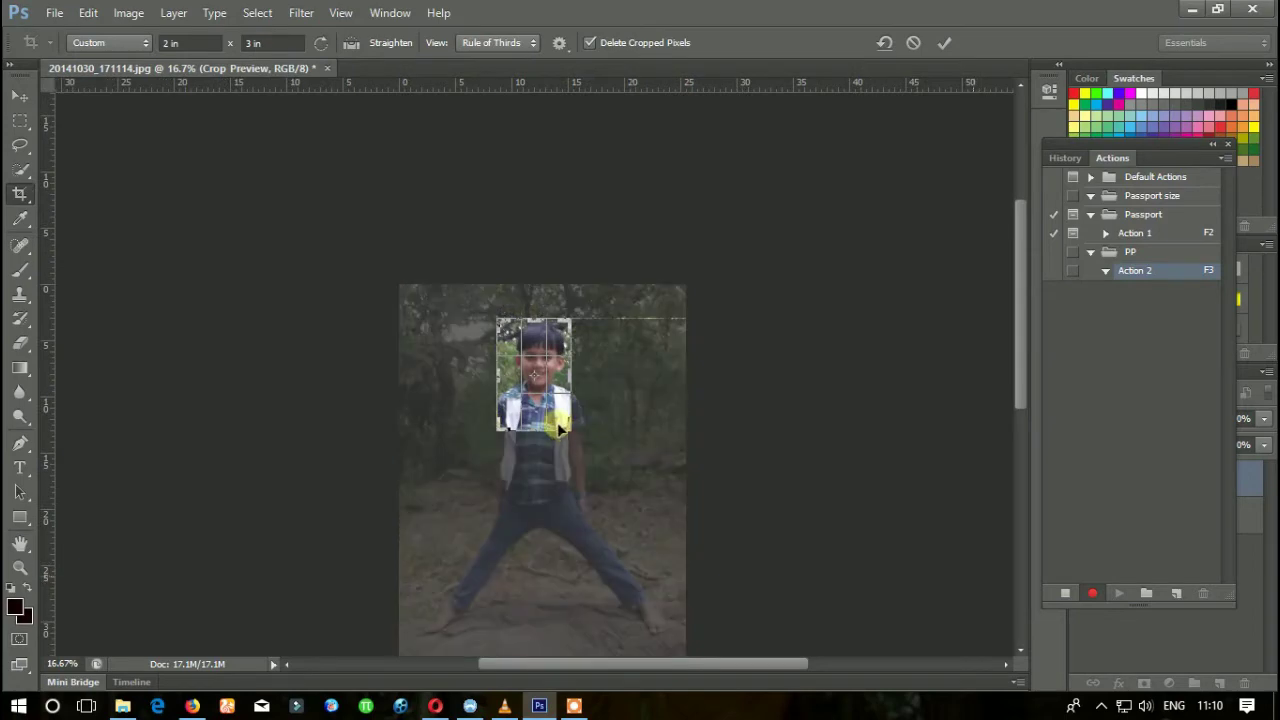
pyautogui.moveTo(566, 428); pyautogui.dragTo(572, 434)
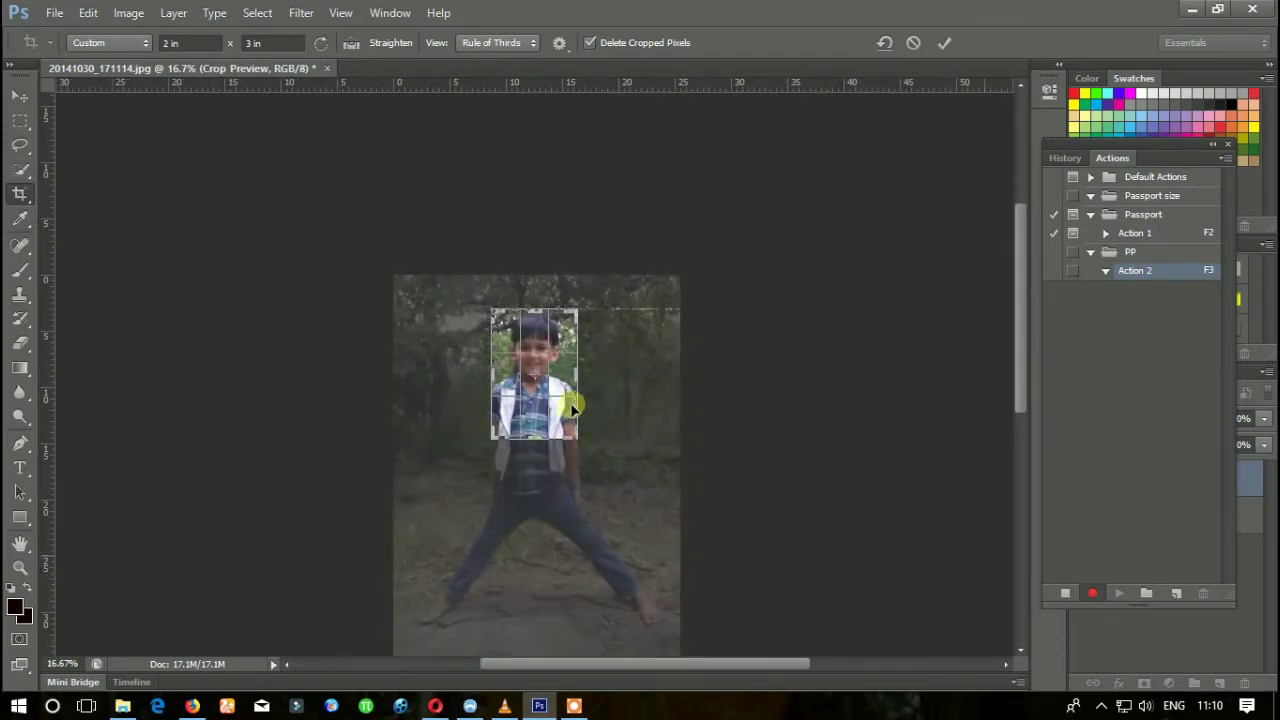
pyautogui.moveTo(557, 397); pyautogui.dragTo(557, 404)
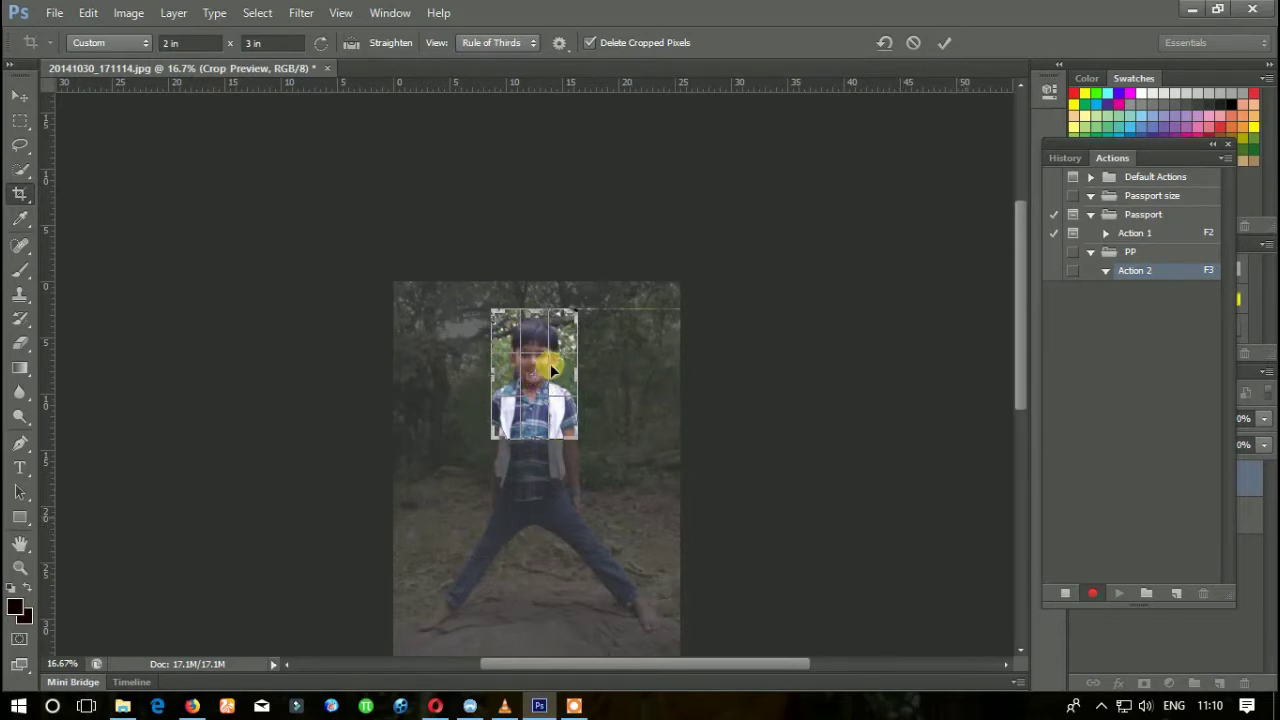
pyautogui.moveTo(550, 363)
pyautogui.mouseDown()
pyautogui.moveTo(572, 377)
pyautogui.moveTo(558, 370)
pyautogui.mouseUp()
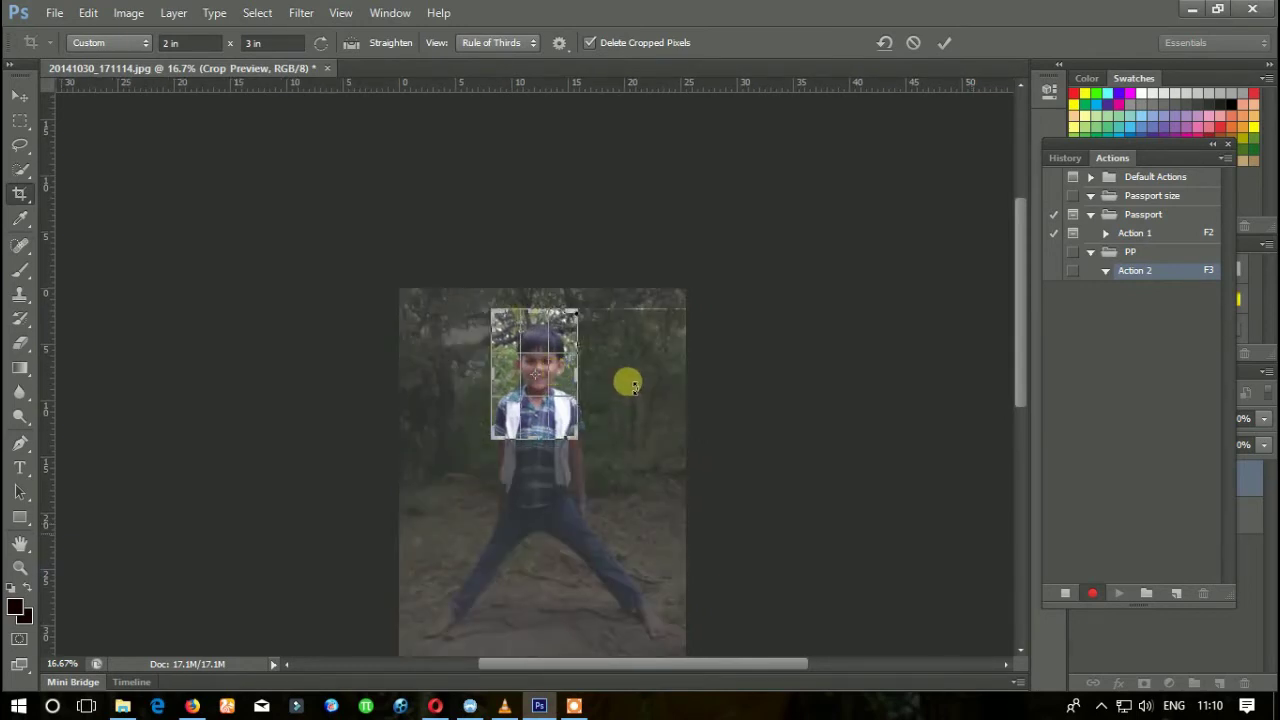
pyautogui.moveTo(633, 387)
pyautogui.mouseDown()
pyautogui.moveTo(650, 375)
pyautogui.moveTo(575, 481)
pyautogui.moveTo(638, 391)
pyautogui.moveTo(556, 366)
pyautogui.mouseUp()
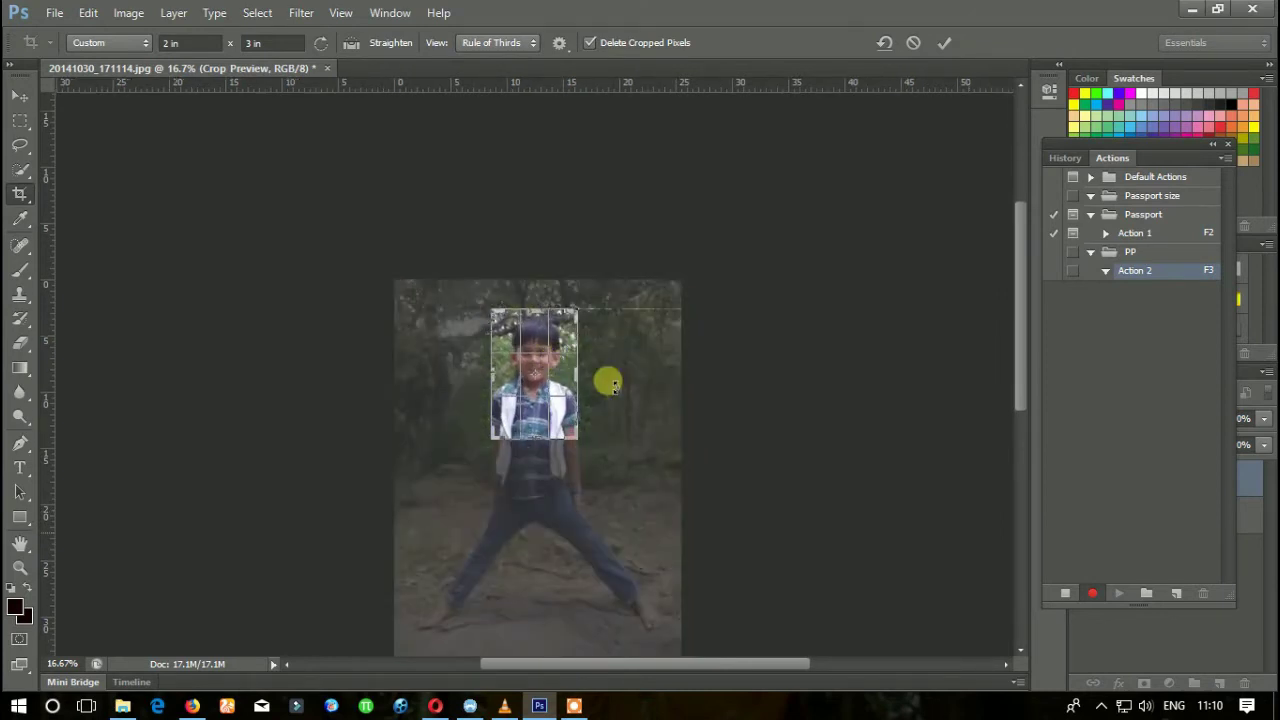
pyautogui.press('Return')
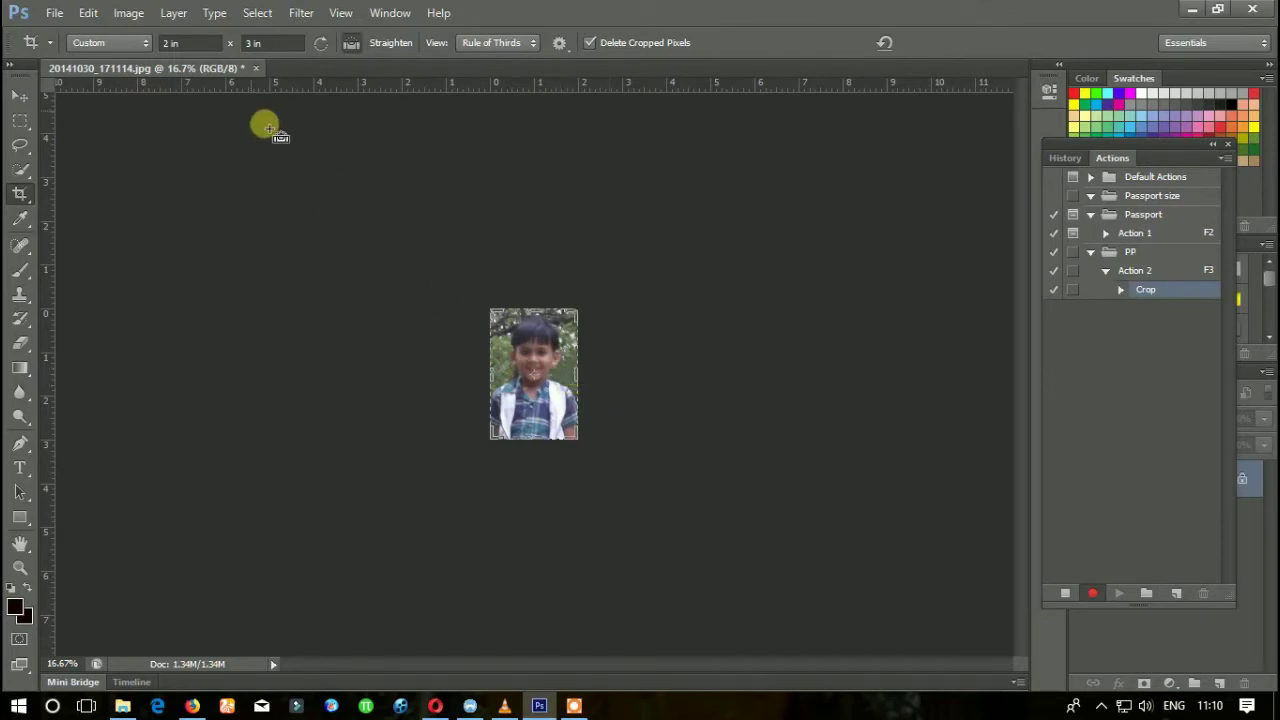
# Step: Resample the cropped portrait to 200 pixels/inch, making it 400 × 600 px
pyautogui.hotkey('ctrl', 'alt', 'i')
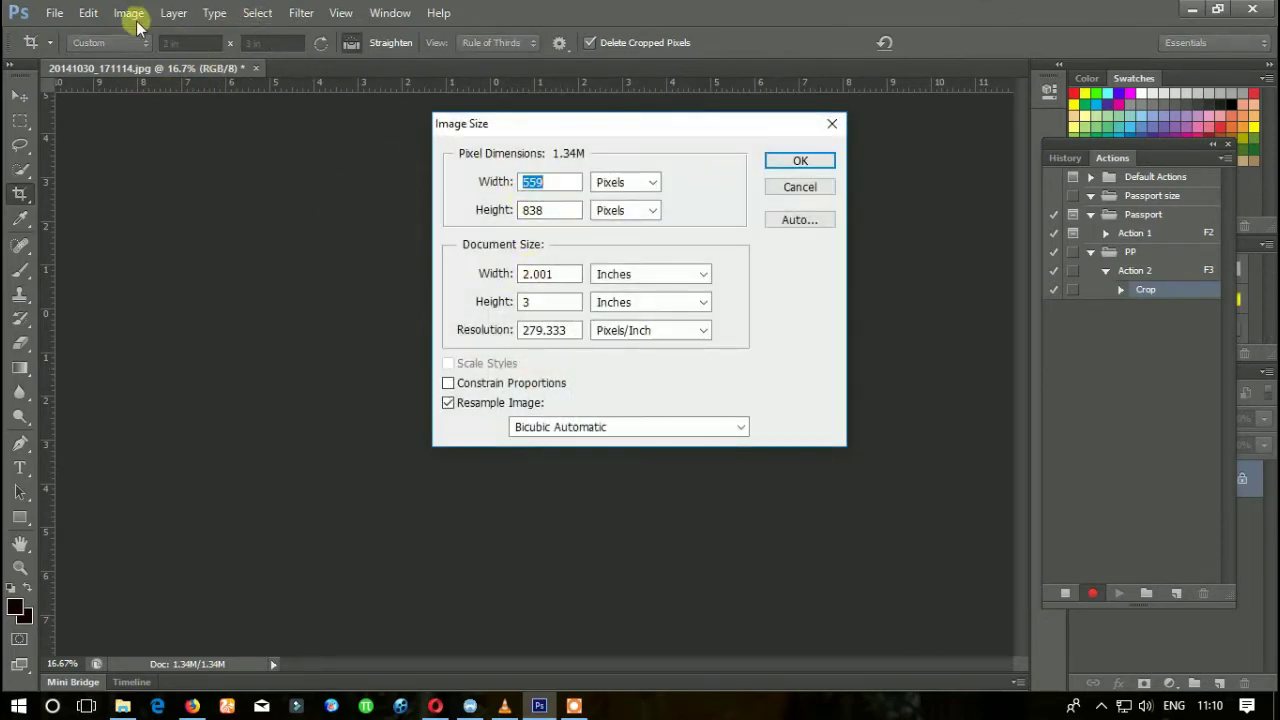
pyautogui.click(128, 13)
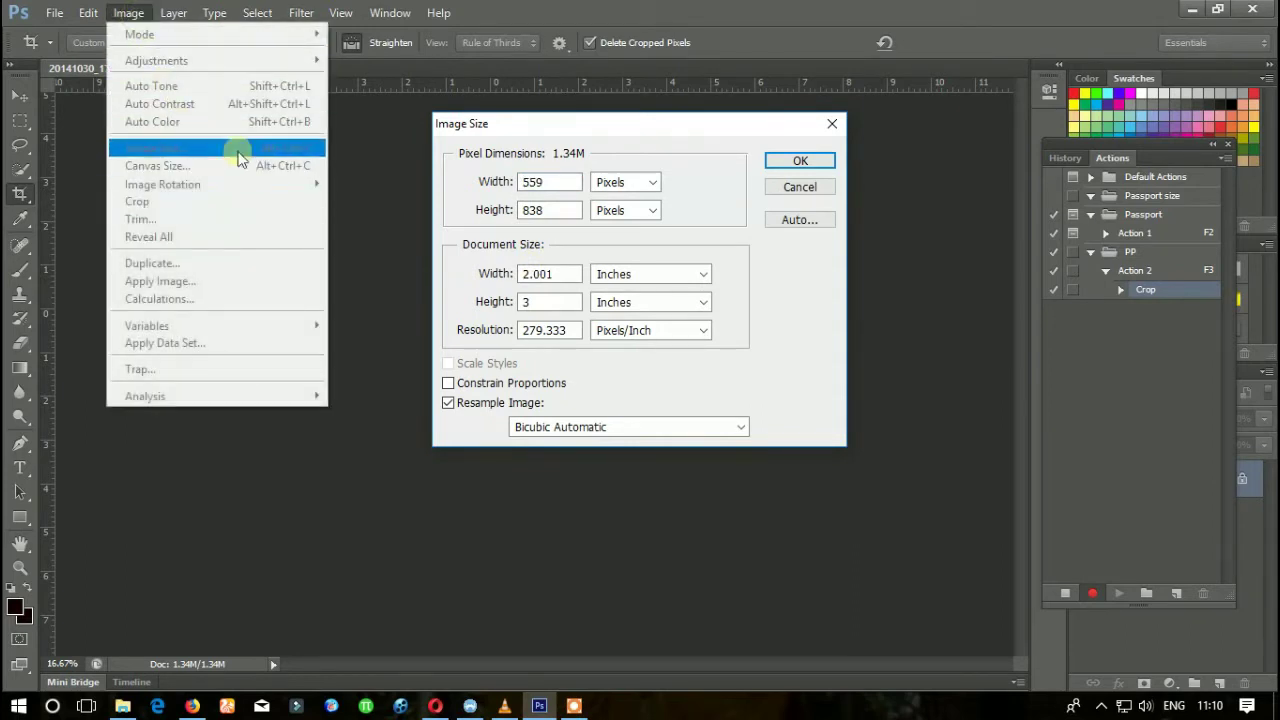
pyautogui.click(555, 335)
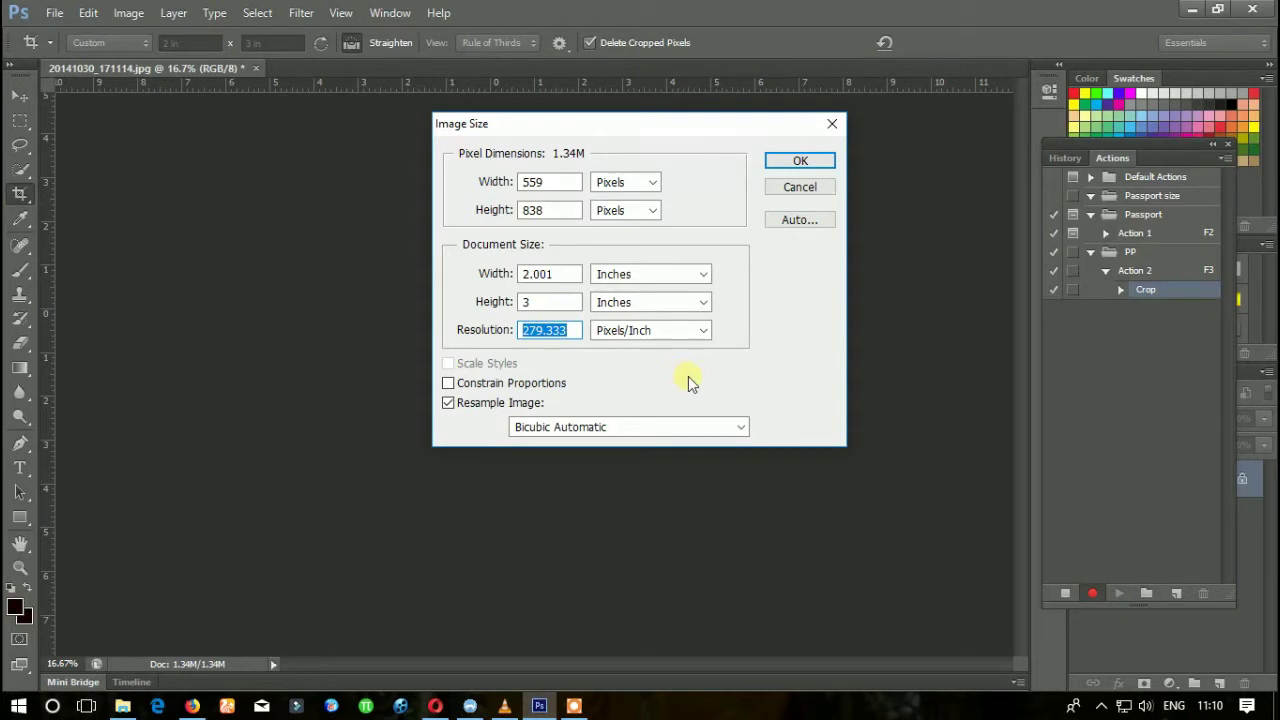
pyautogui.write('200')
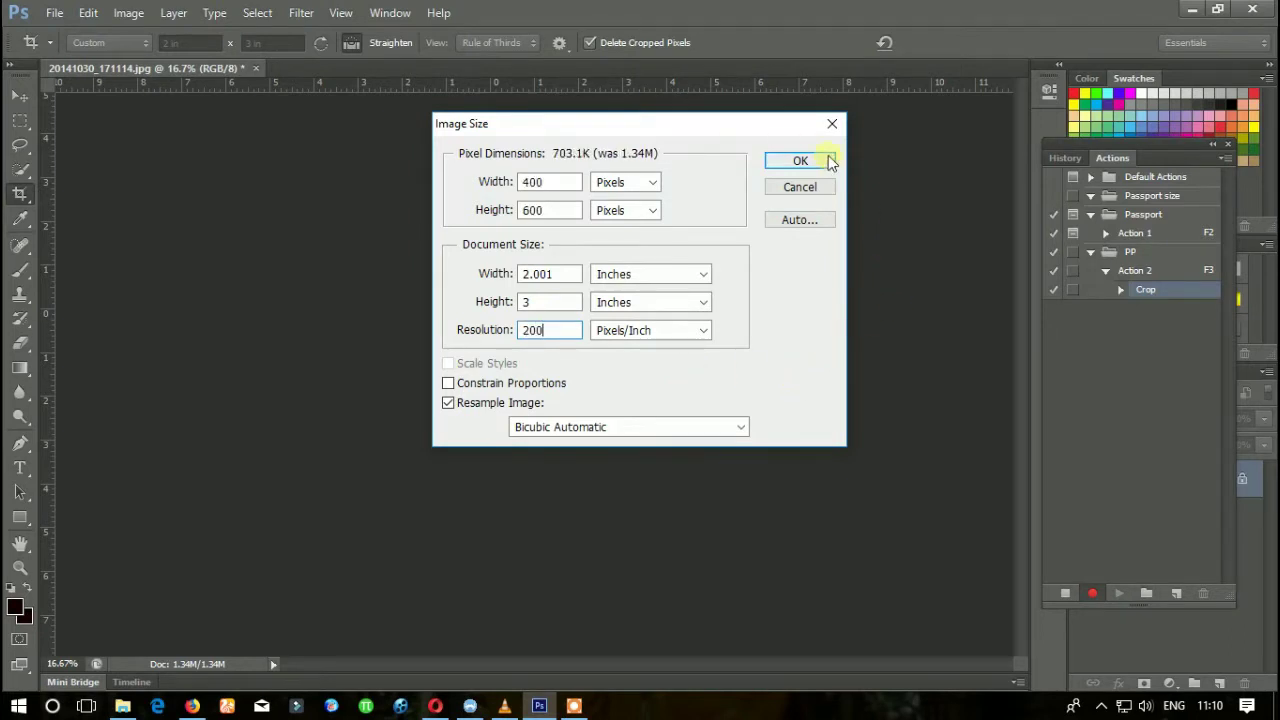
pyautogui.click(805, 161)
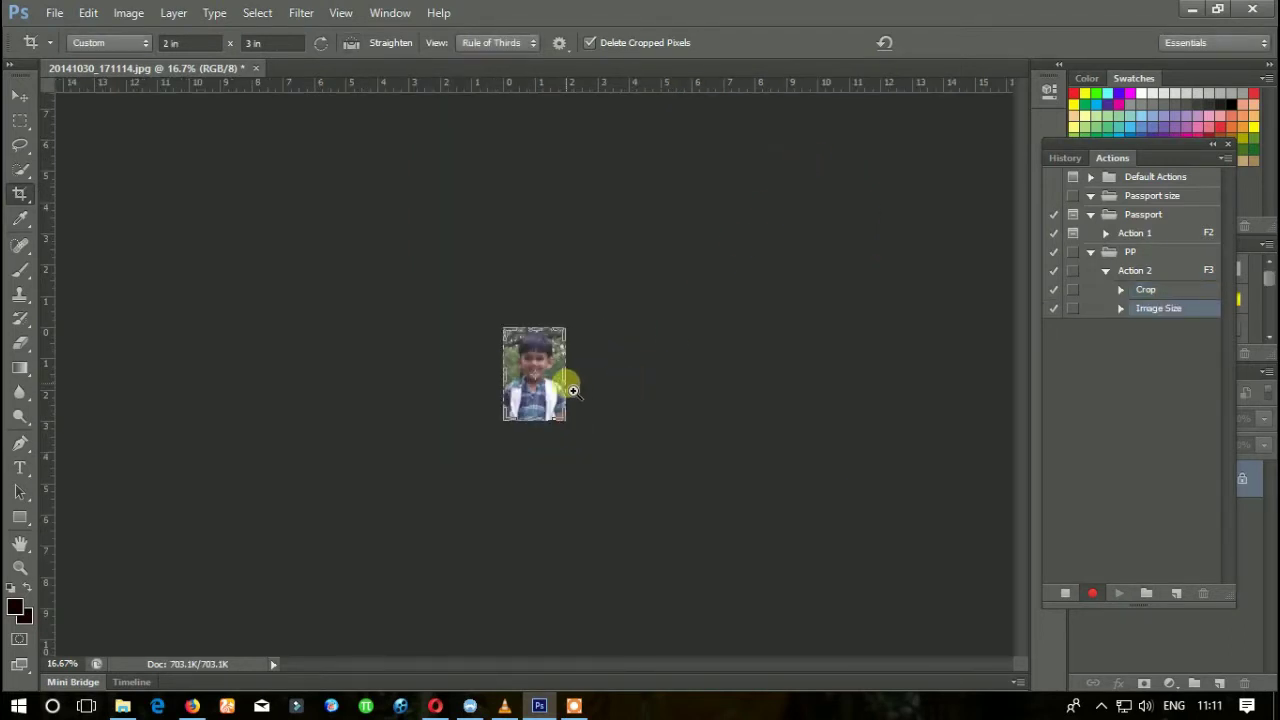
pyautogui.keyDown('ctrl'); pyautogui.click(568, 385); pyautogui.keyUp('ctrl')
# Step: Zoom in on the portrait, switch to the Move tool, and browse the Image and Edit menus
pyautogui.keyDown('ctrl'); pyautogui.click(573, 390); pyautogui.keyUp('ctrl')
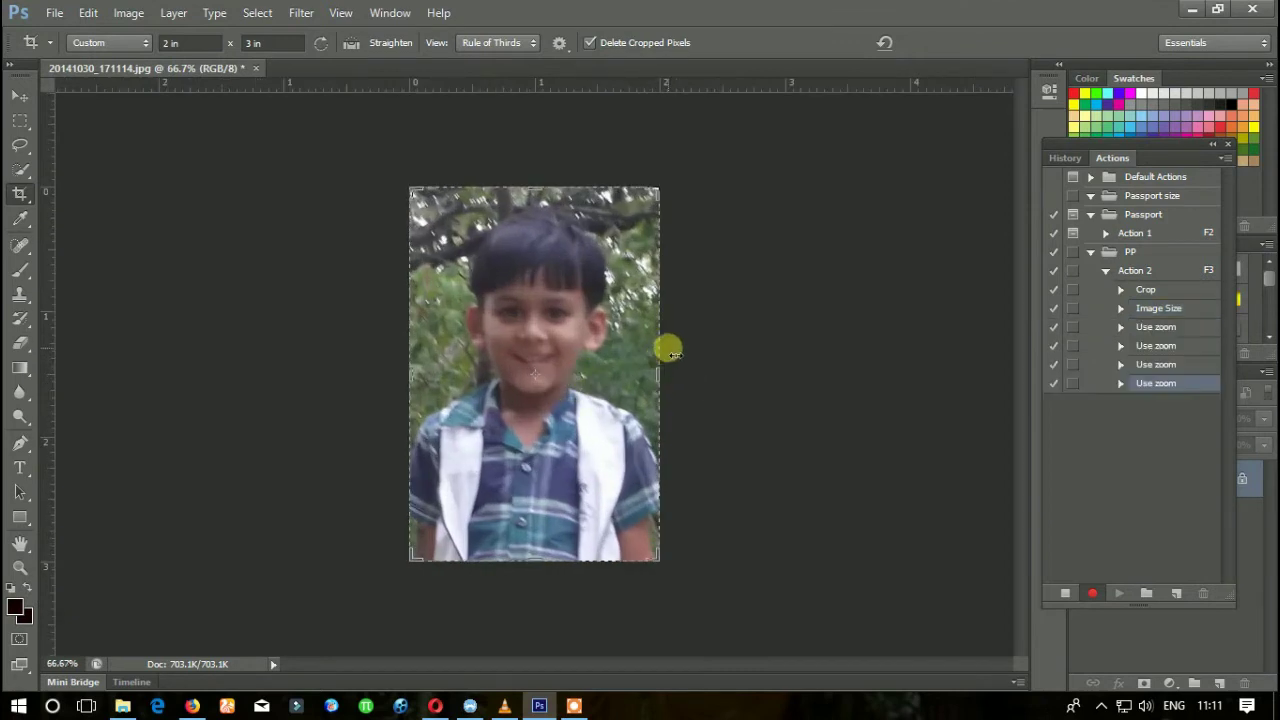
pyautogui.press('v')
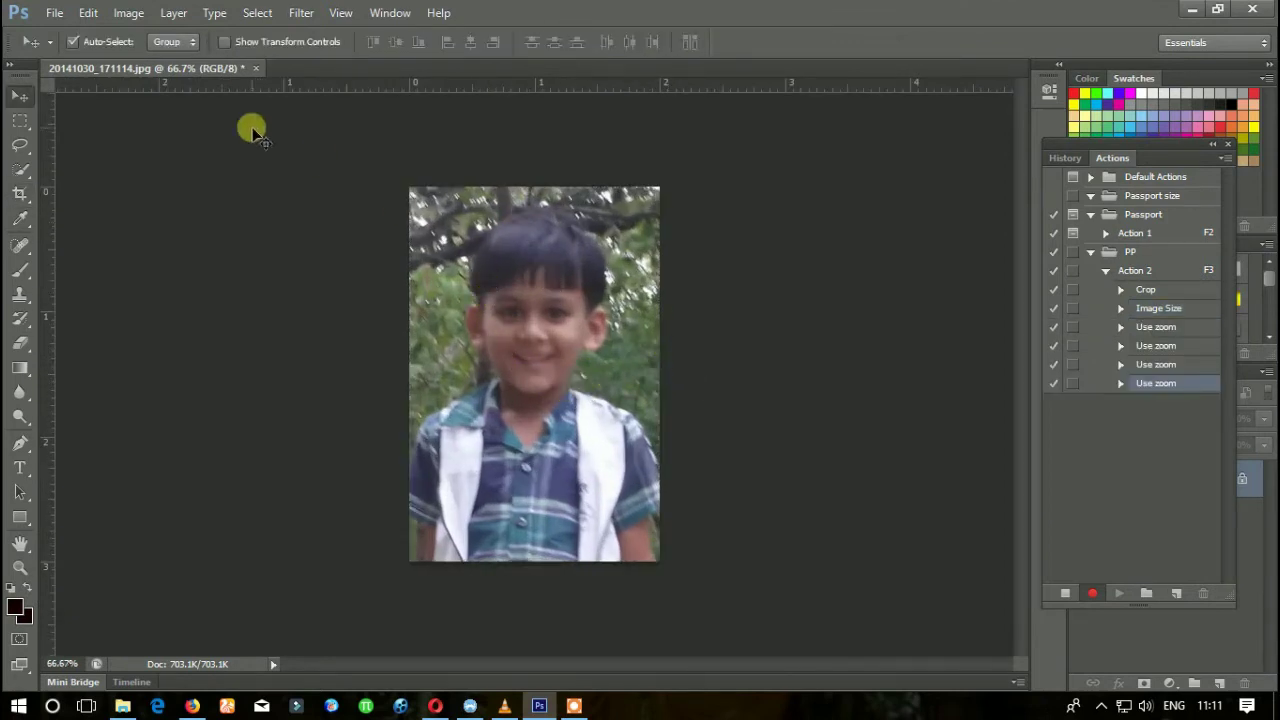
pyautogui.click(130, 13)
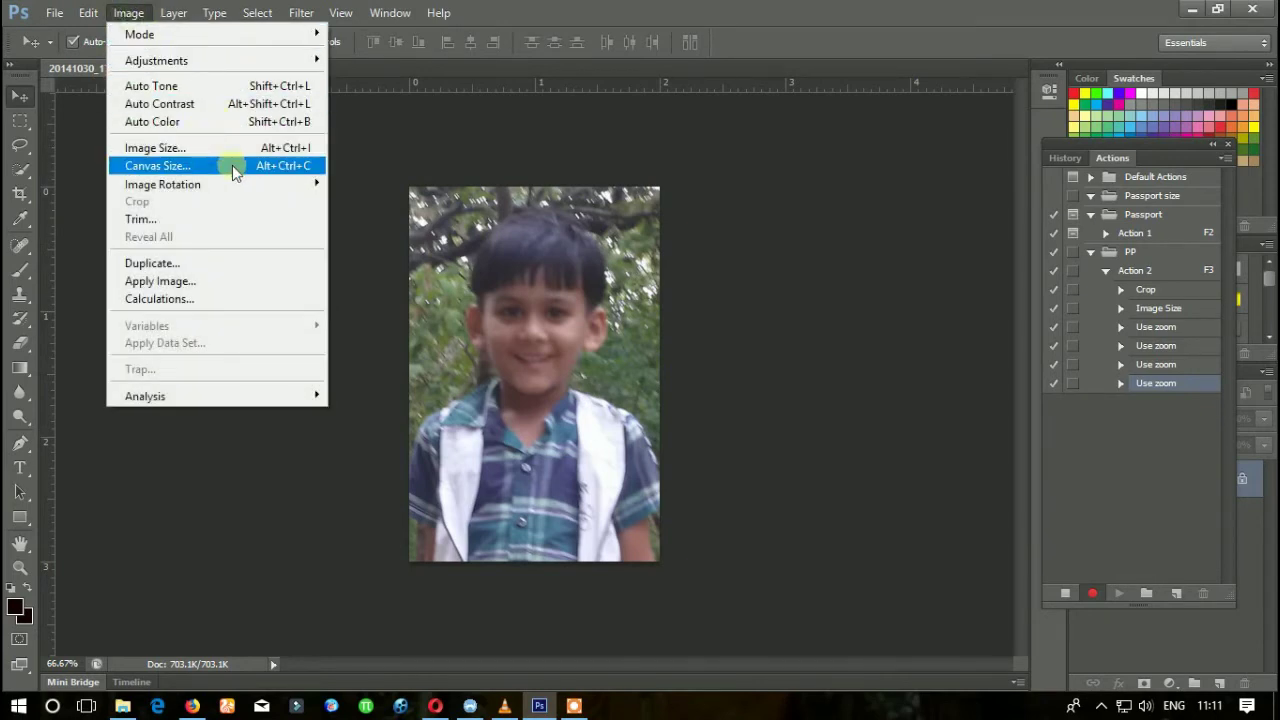
pyautogui.click(87, 18)
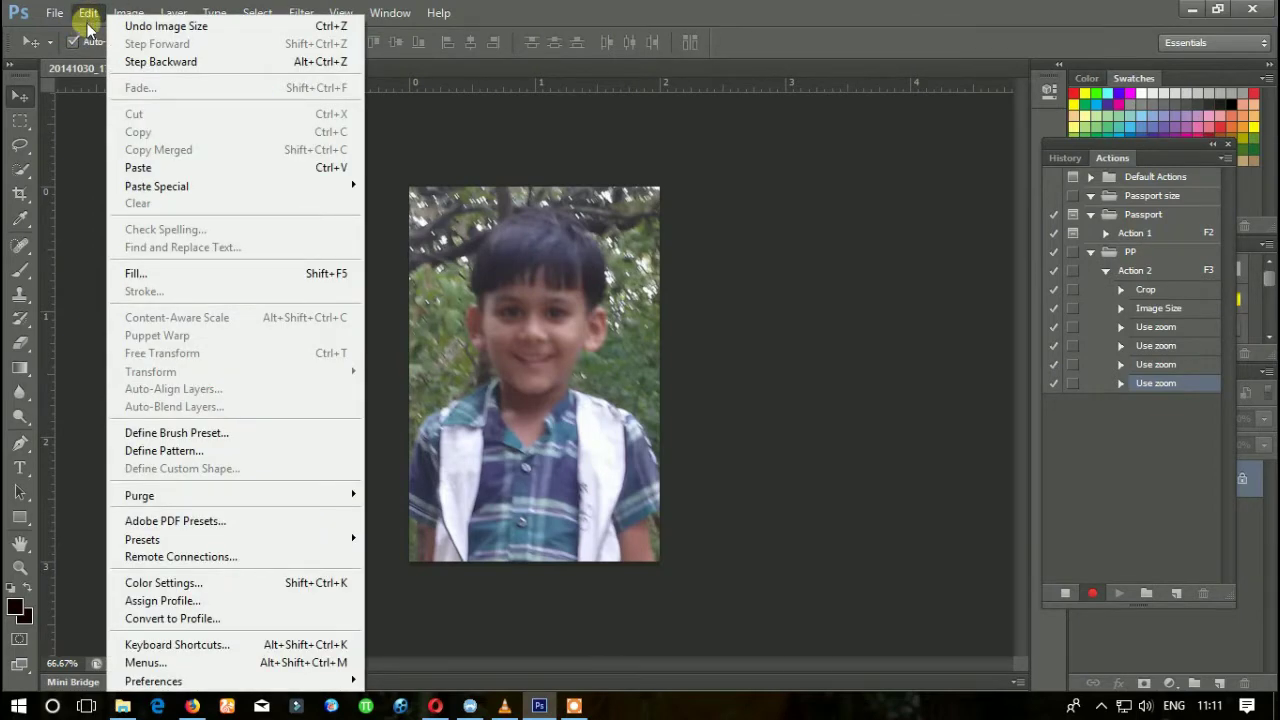
pyautogui.click(756, 334)
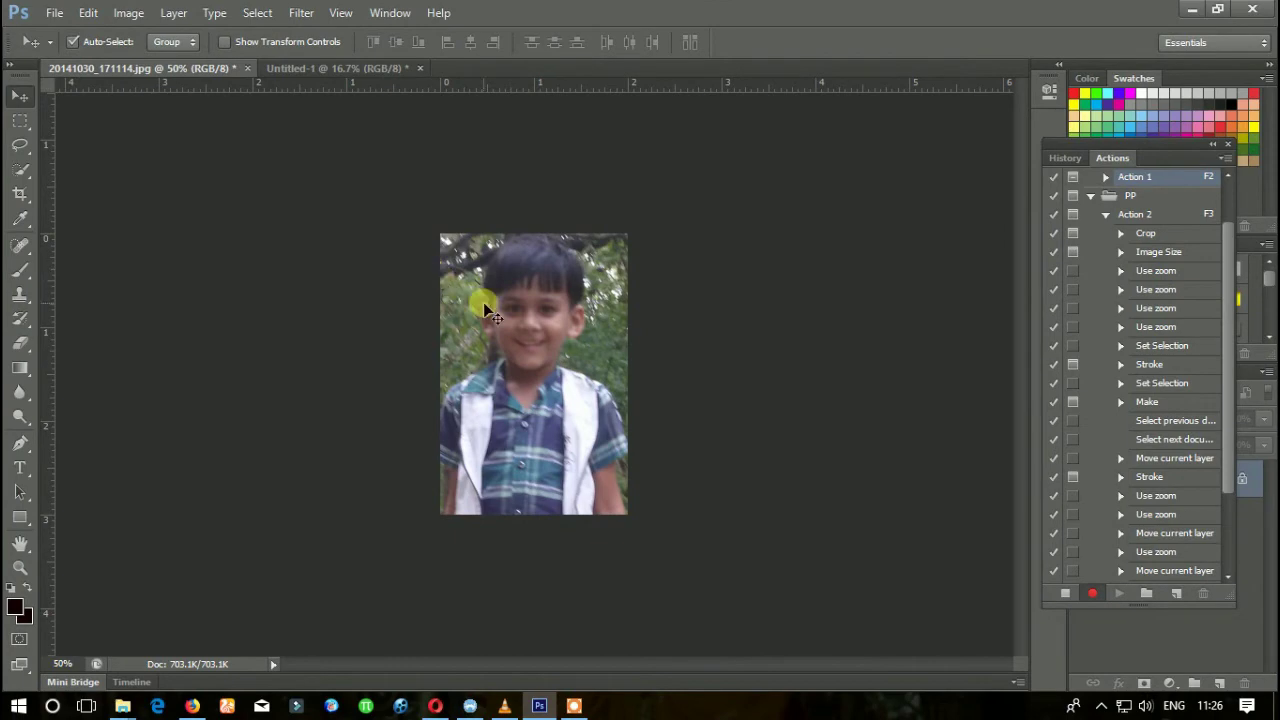
# Step: Stroke the whole photo with a 15 px inside border in near-white f8f4f4, then close Untitled-1
pyautogui.hotkey('ctrl', 'a')
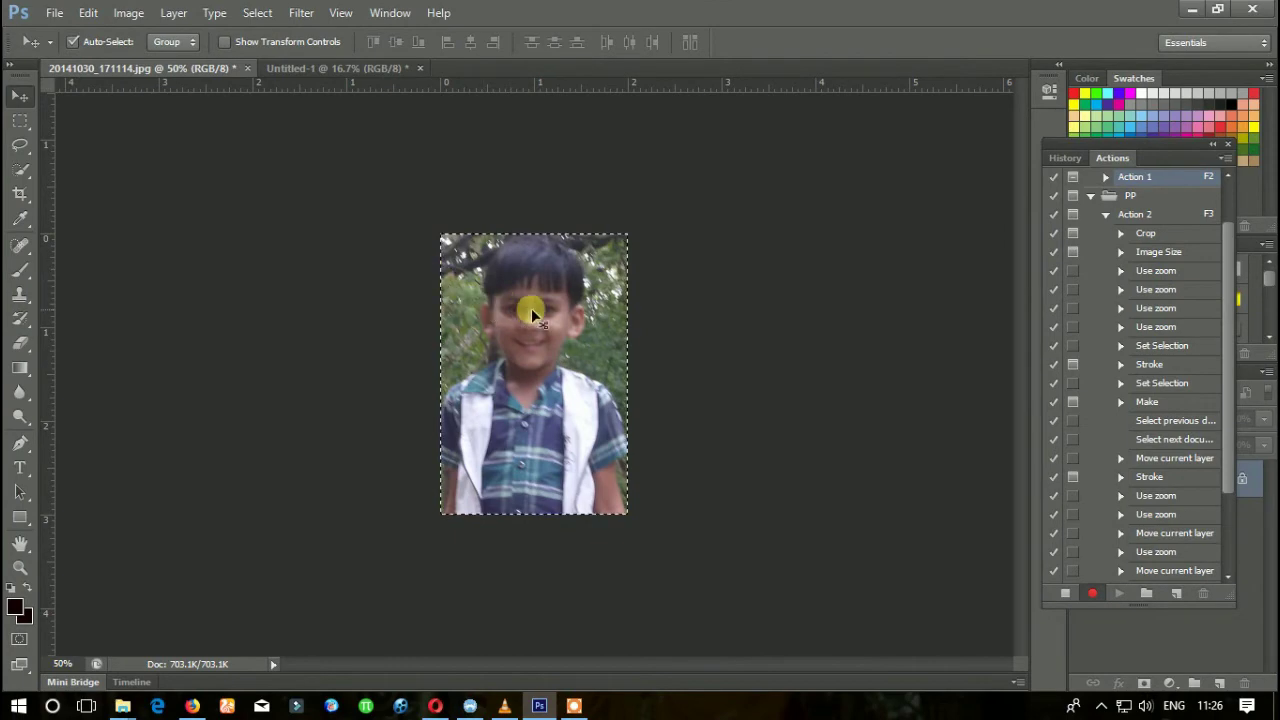
pyautogui.click(89, 13)
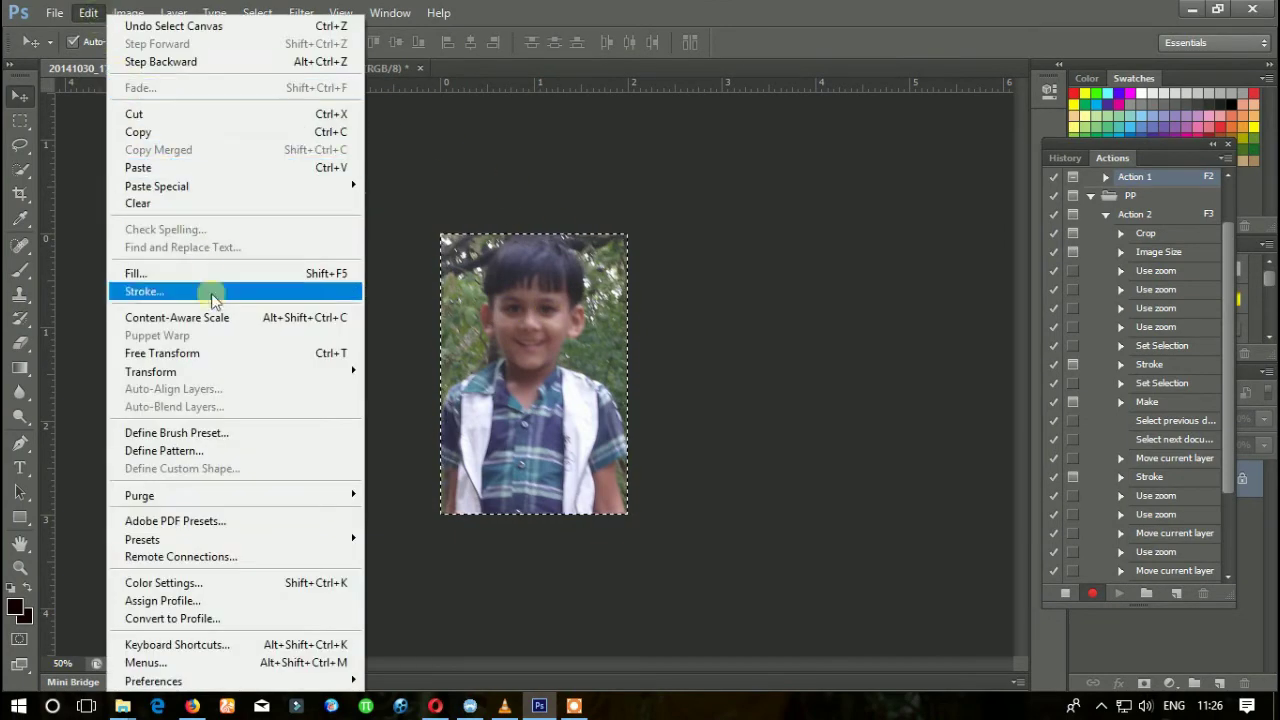
pyautogui.click(252, 291)
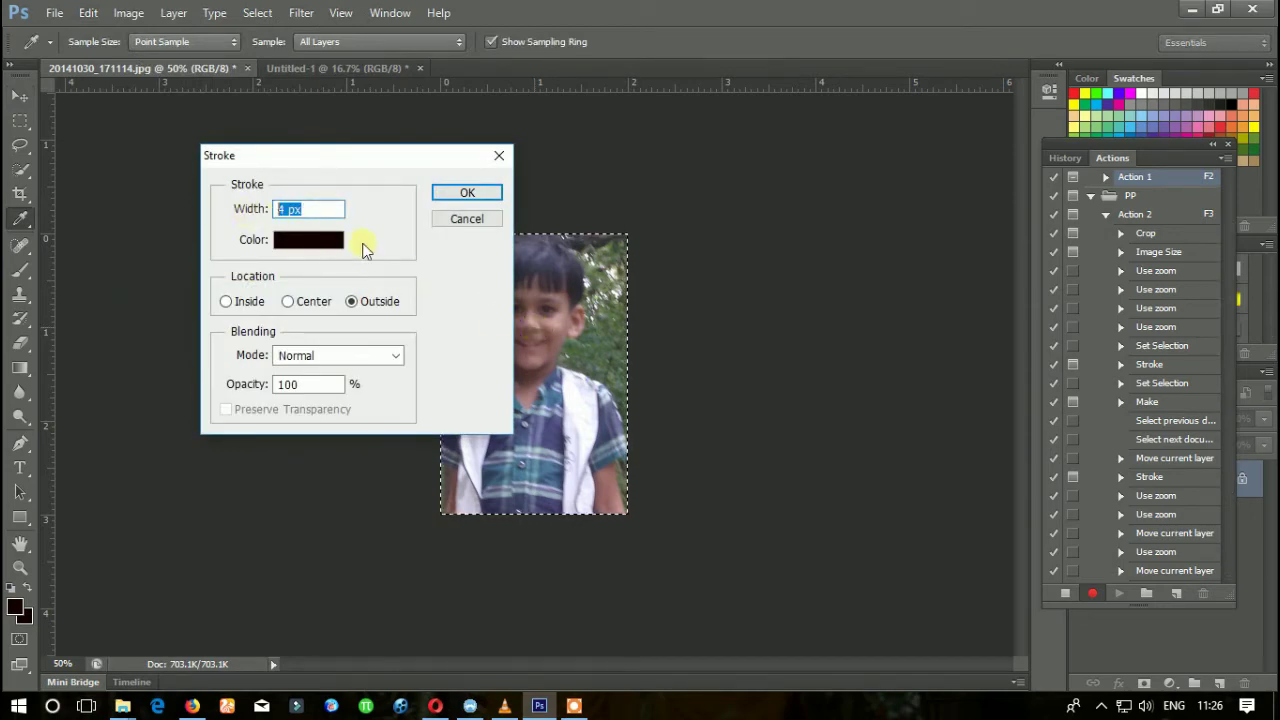
pyautogui.write('15')
pyautogui.click(303, 241)
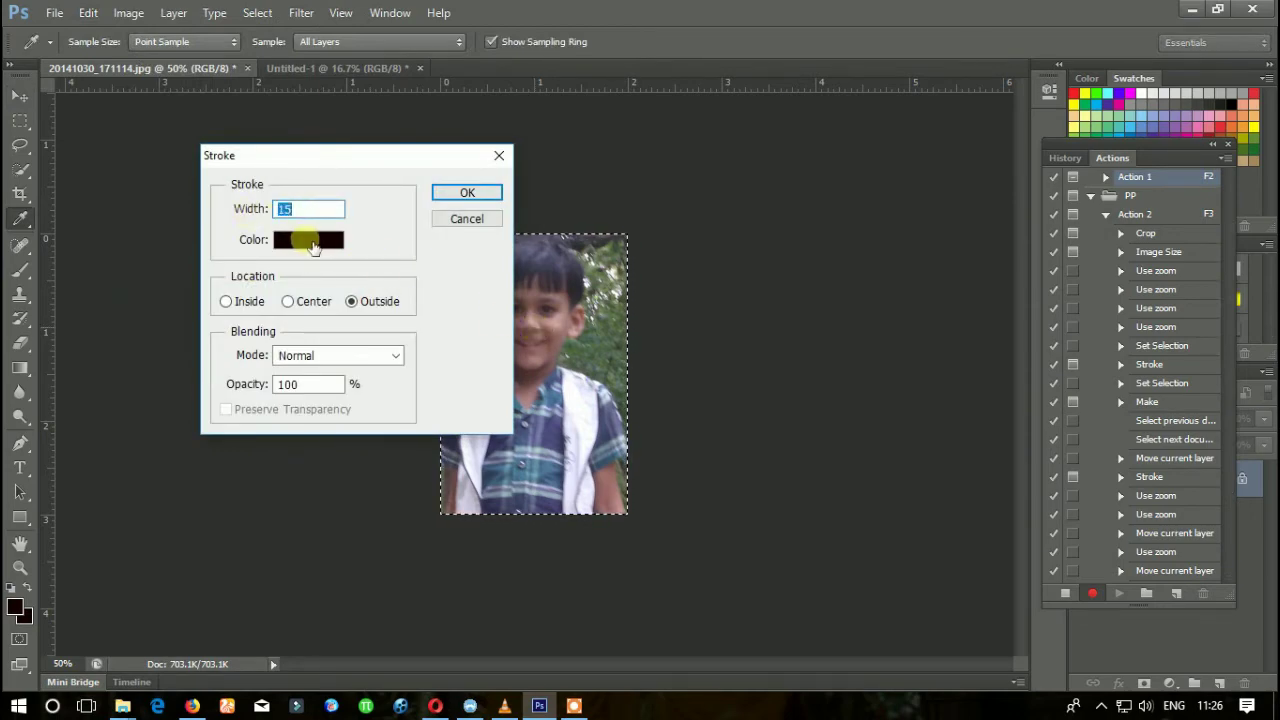
pyautogui.click(108, 263)
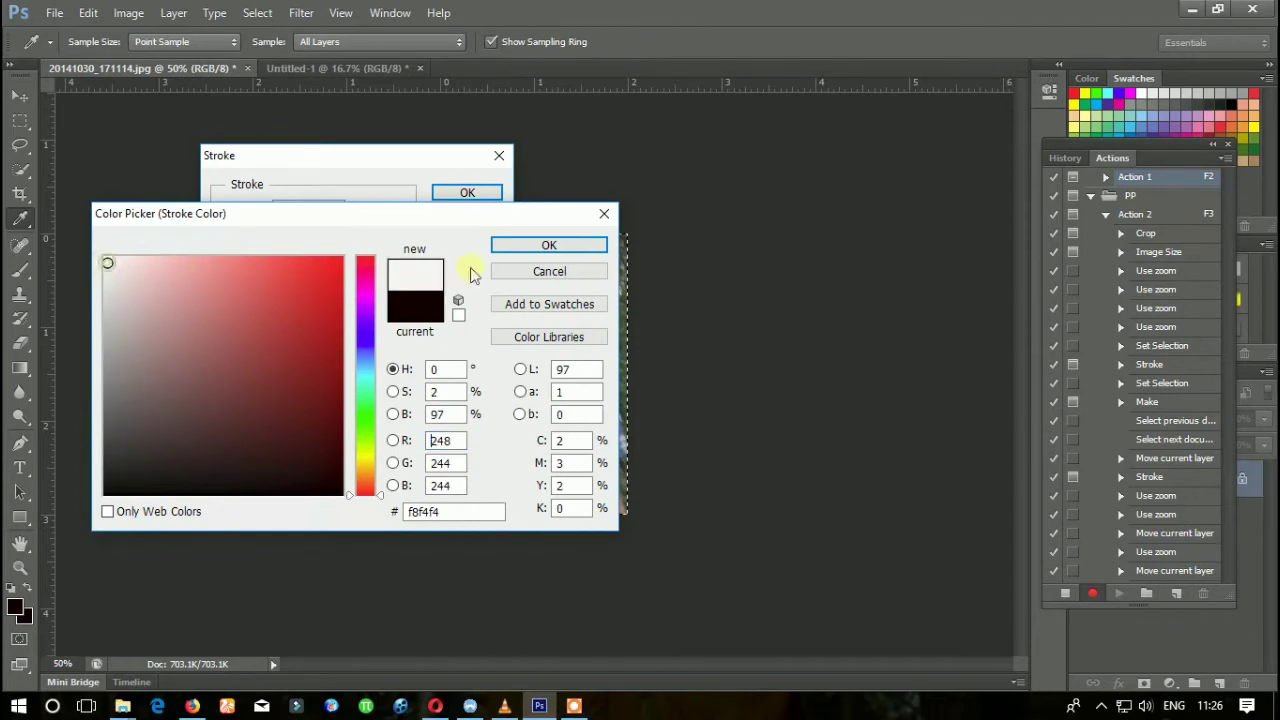
pyautogui.click(557, 251)
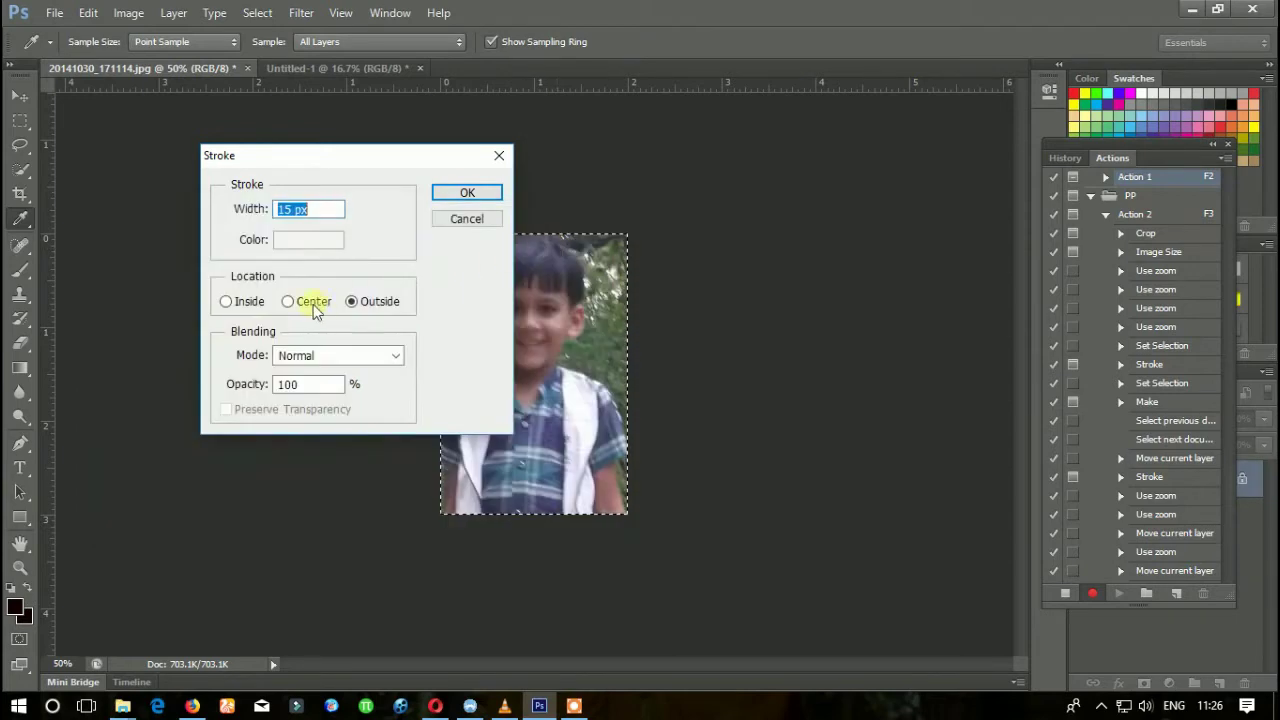
pyautogui.click(247, 303)
pyautogui.click(463, 196)
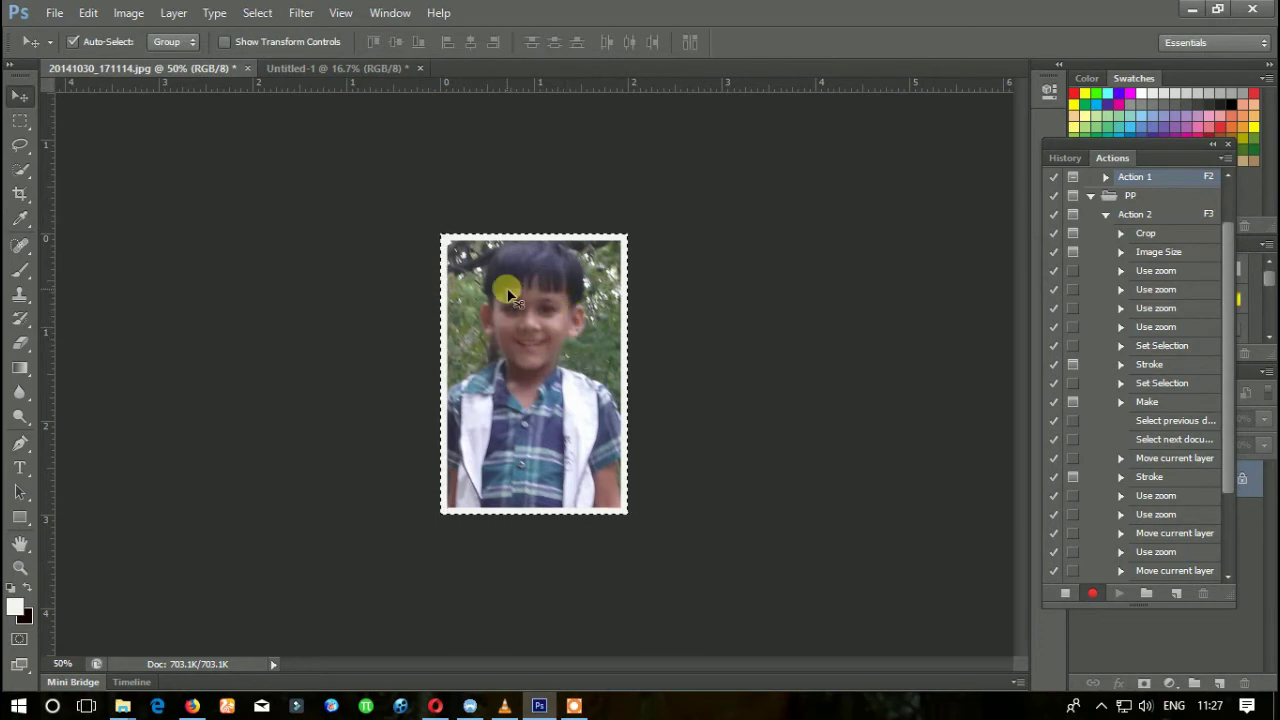
pyautogui.click(420, 68)
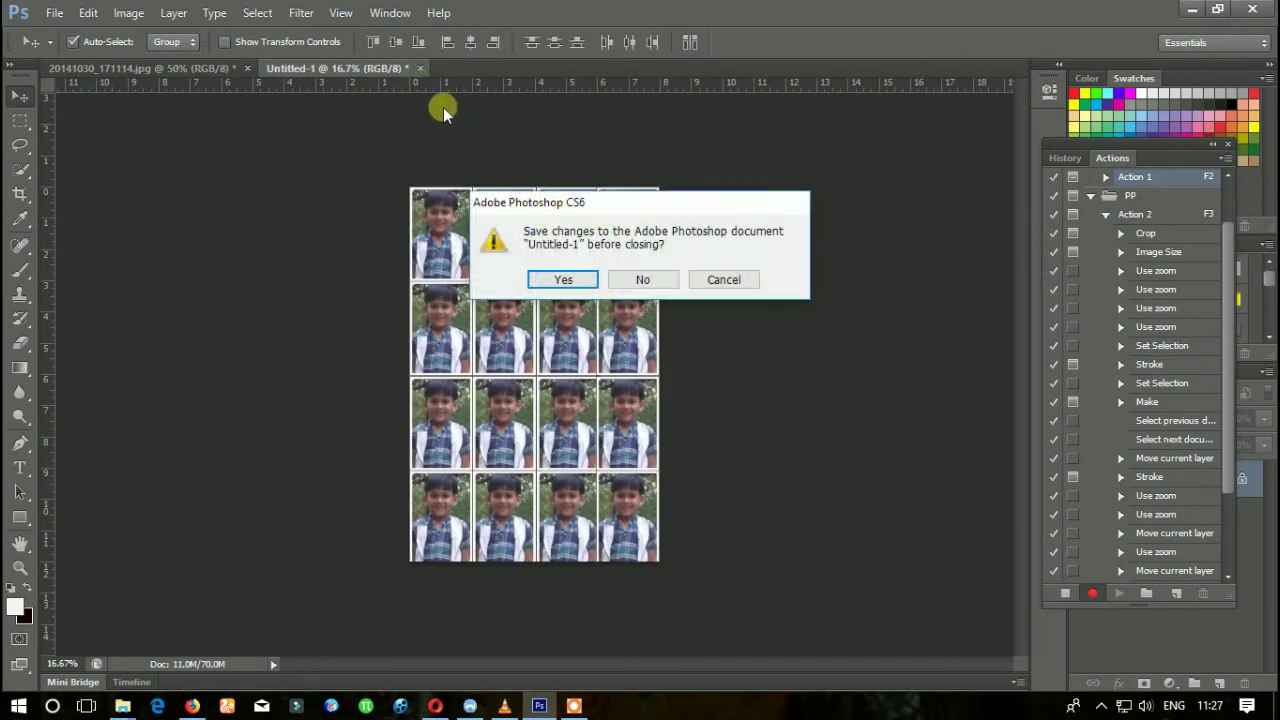
# Step: Discard the old sheet unsaved and create a blank 8 × 12 in, 200 ppi document from the Photo preset
pyautogui.click(641, 281)
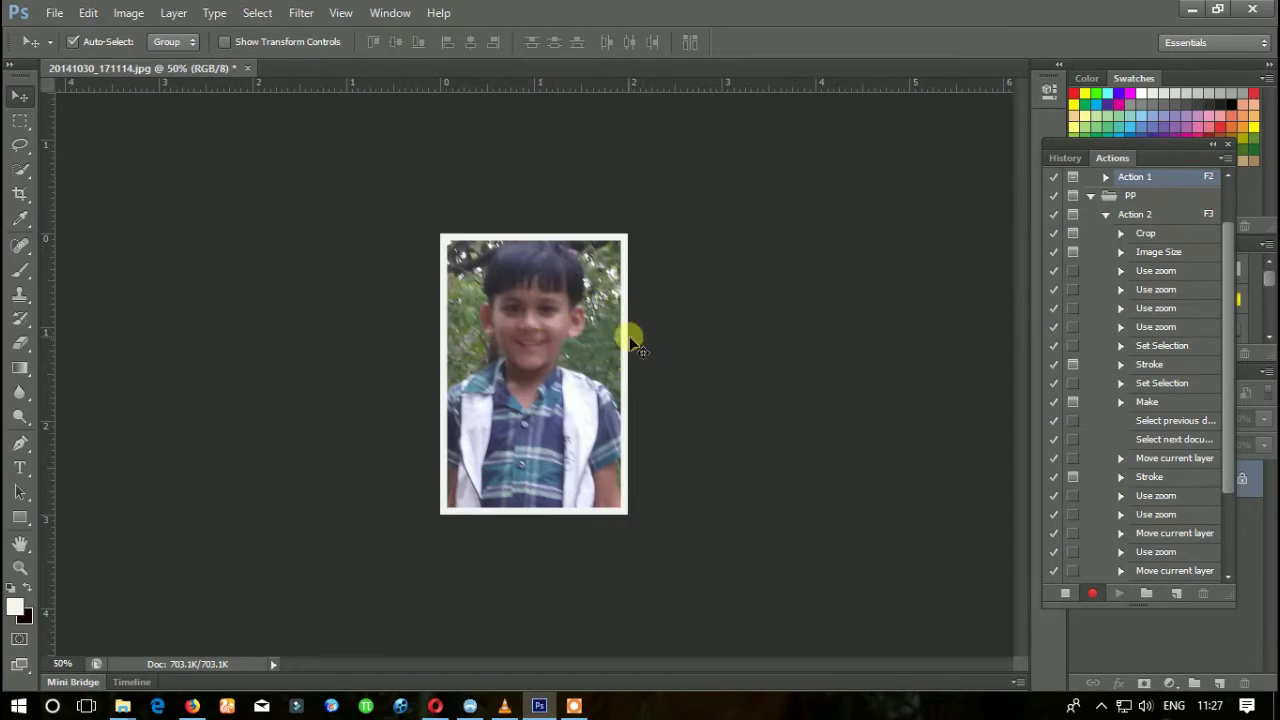
pyautogui.hotkey('ctrl', 'n')
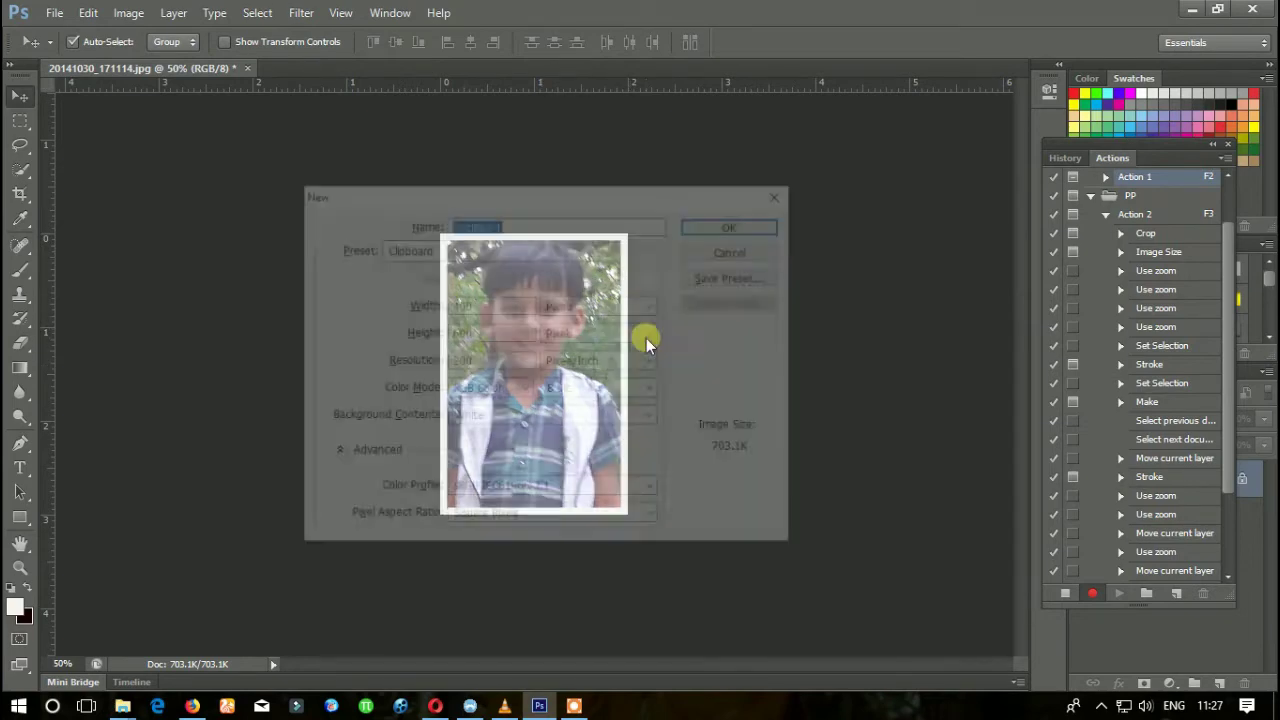
pyautogui.click(491, 247)
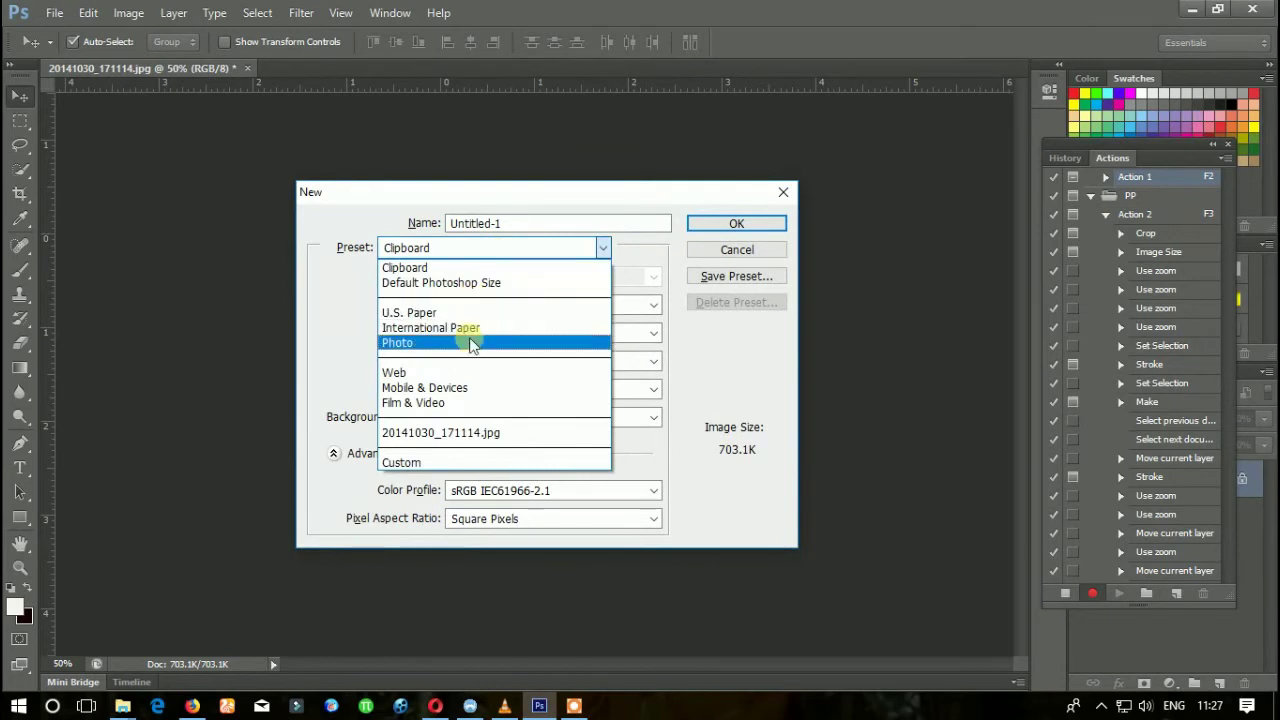
pyautogui.click(471, 342)
pyautogui.click(486, 307)
pyautogui.write('8')
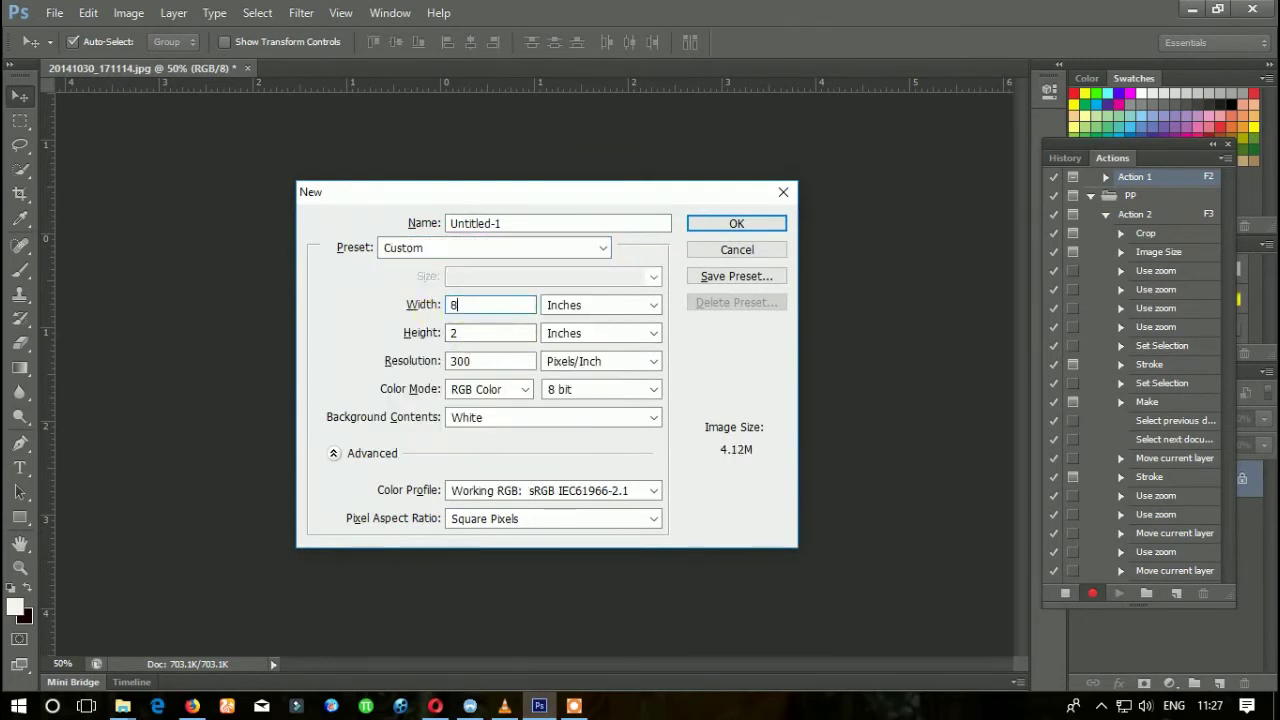
pyautogui.press('Tab')
pyautogui.write('12')
pyautogui.press('Tab')
pyautogui.press('Tab')
pyautogui.write('200')
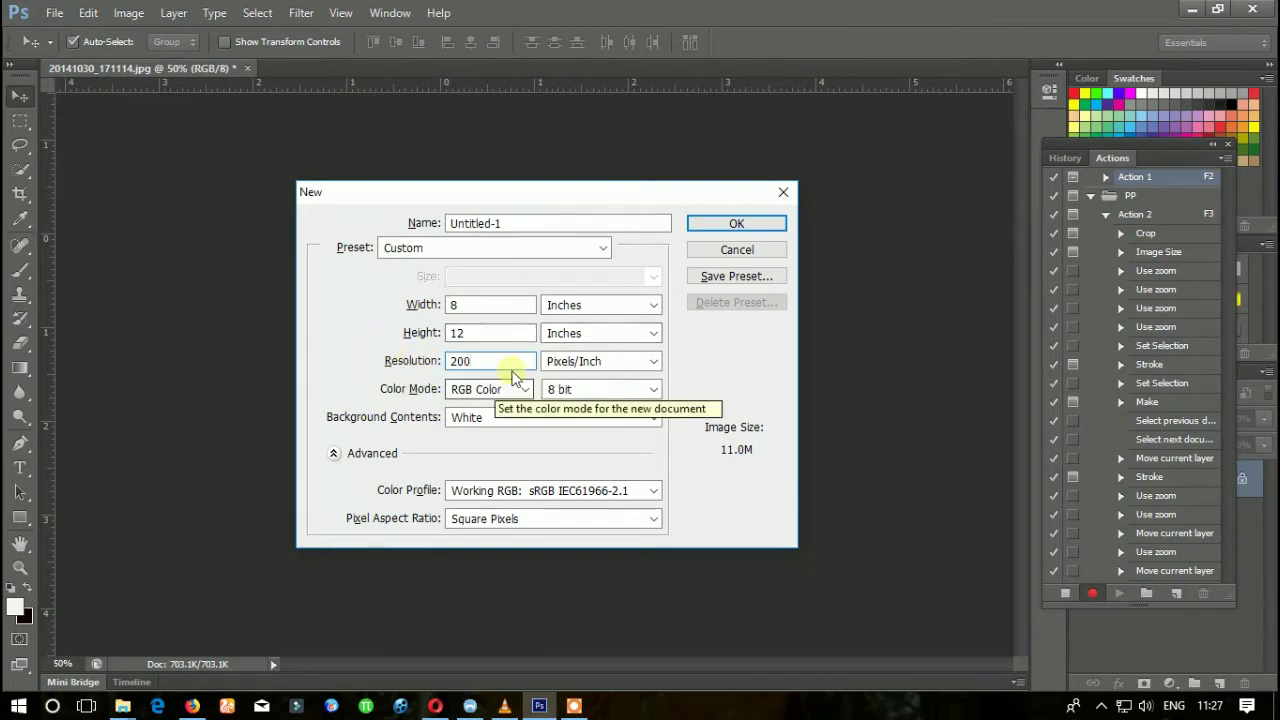
pyautogui.click(705, 223)
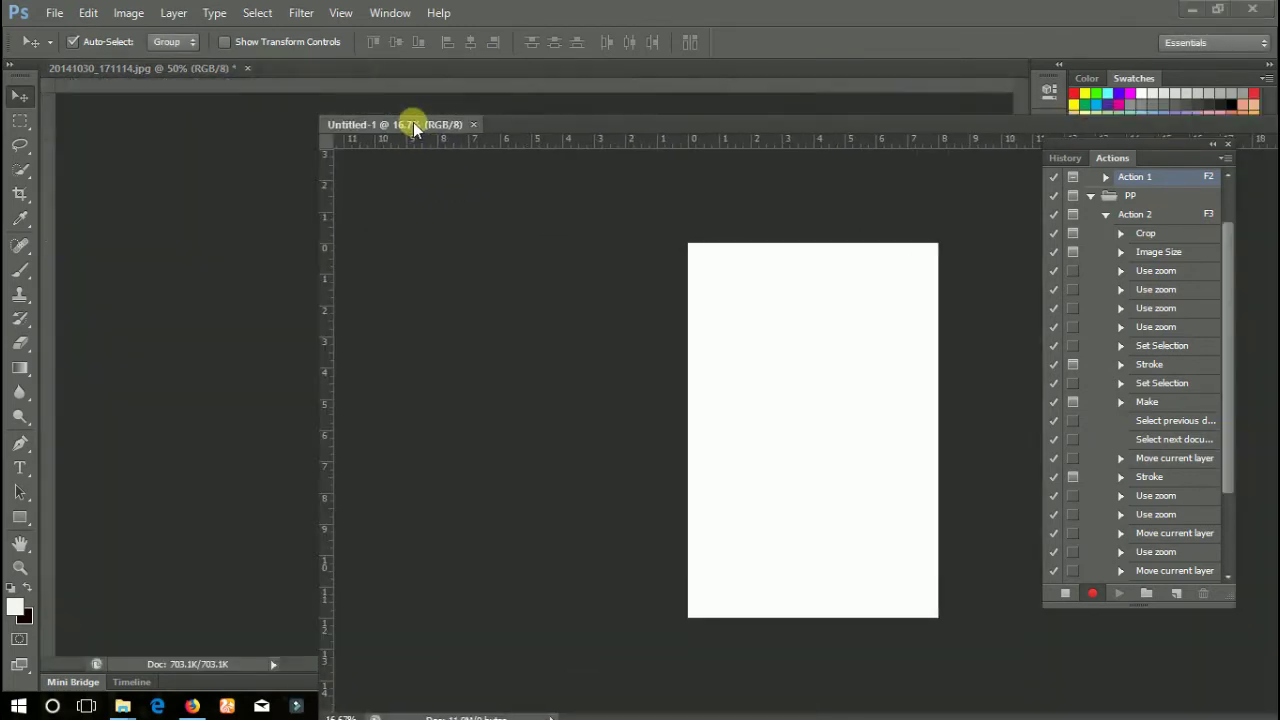
# Step: Float the Untitled-1 sheet and drag a copy of the bordered photo onto its upper left
pyautogui.moveTo(355, 74)
pyautogui.mouseDown()
pyautogui.moveTo(426, 124)
pyautogui.moveTo(742, 177)
pyautogui.mouseUp()
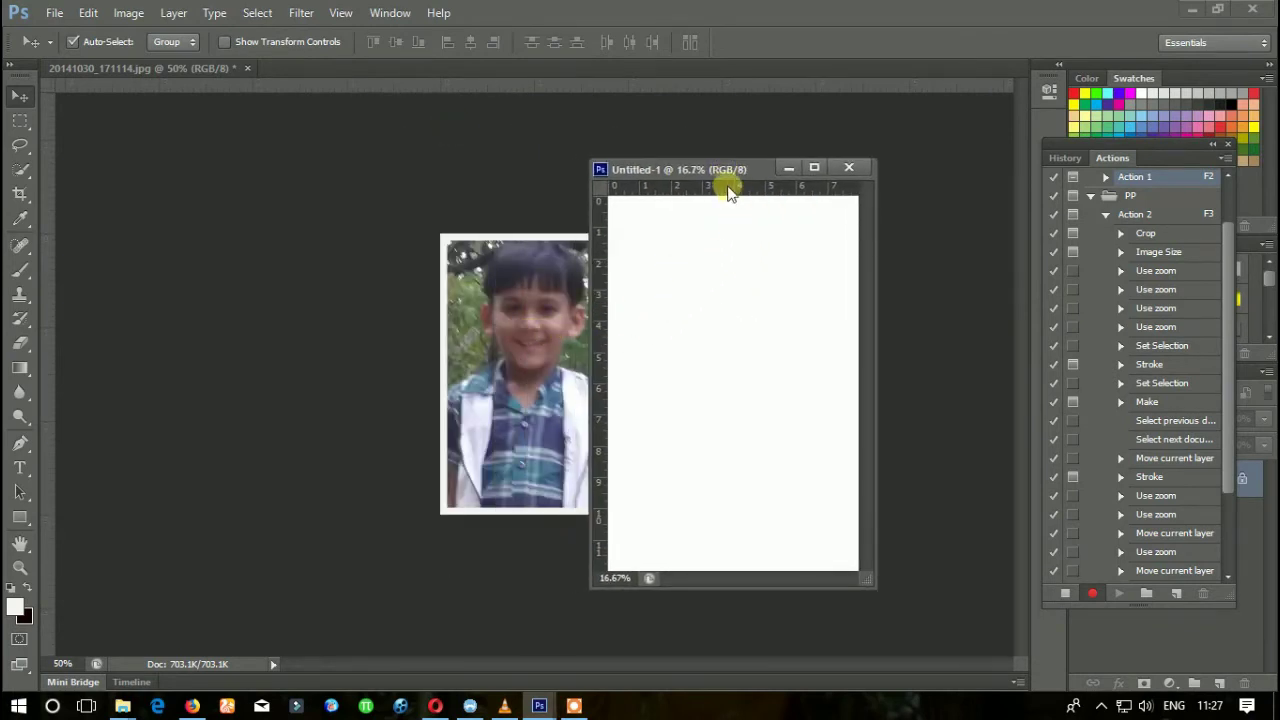
pyautogui.moveTo(735, 172); pyautogui.dragTo(761, 164)
pyautogui.click(547, 324)
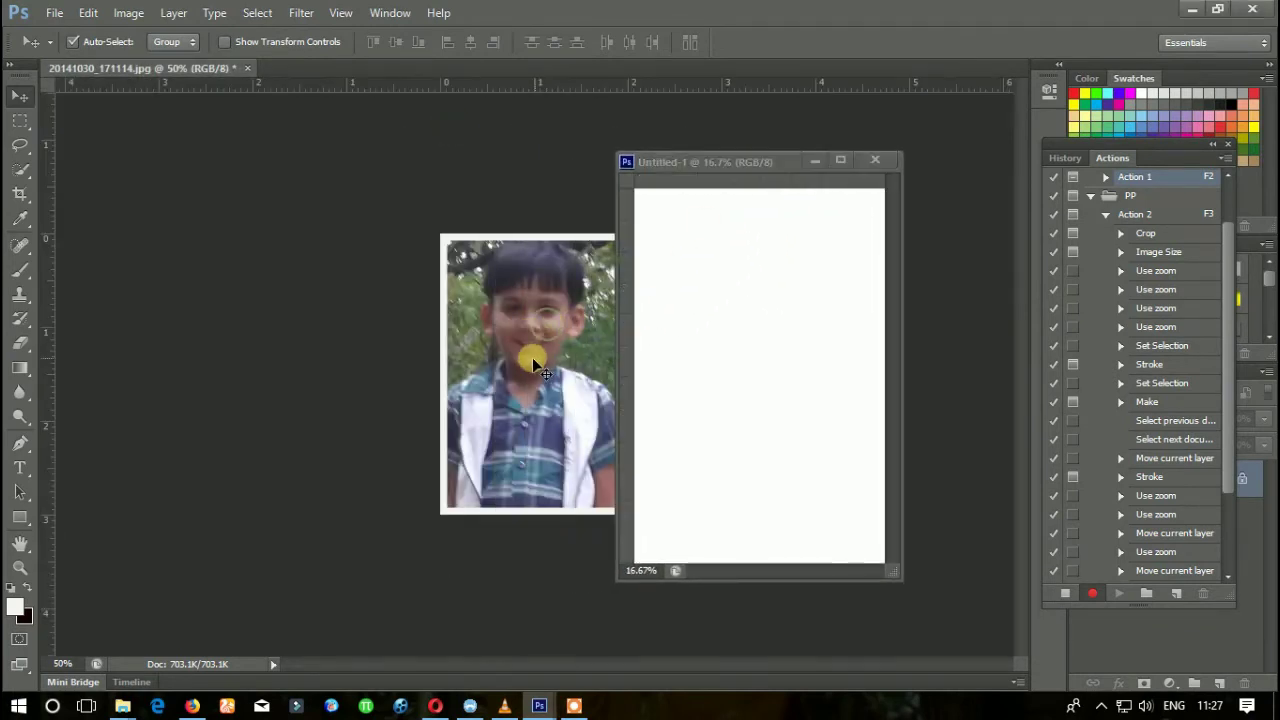
pyautogui.moveTo(731, 372); pyautogui.dragTo(745, 322)
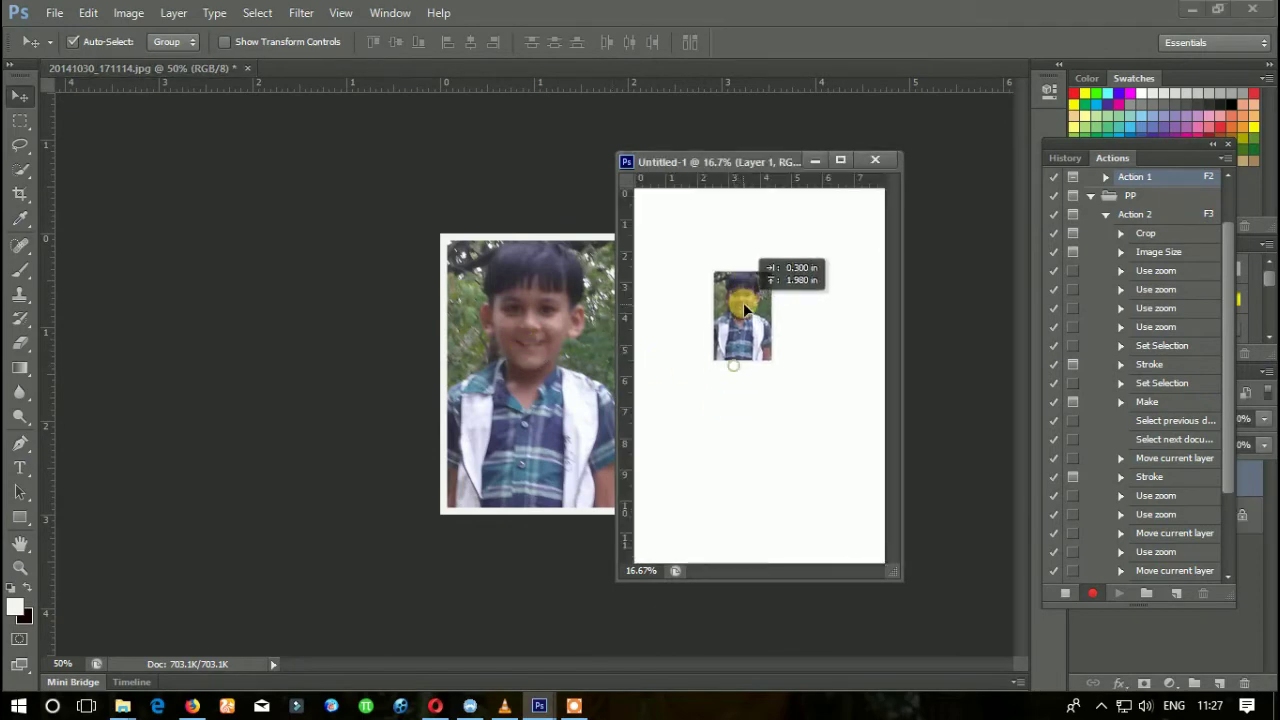
pyautogui.click(840, 176)
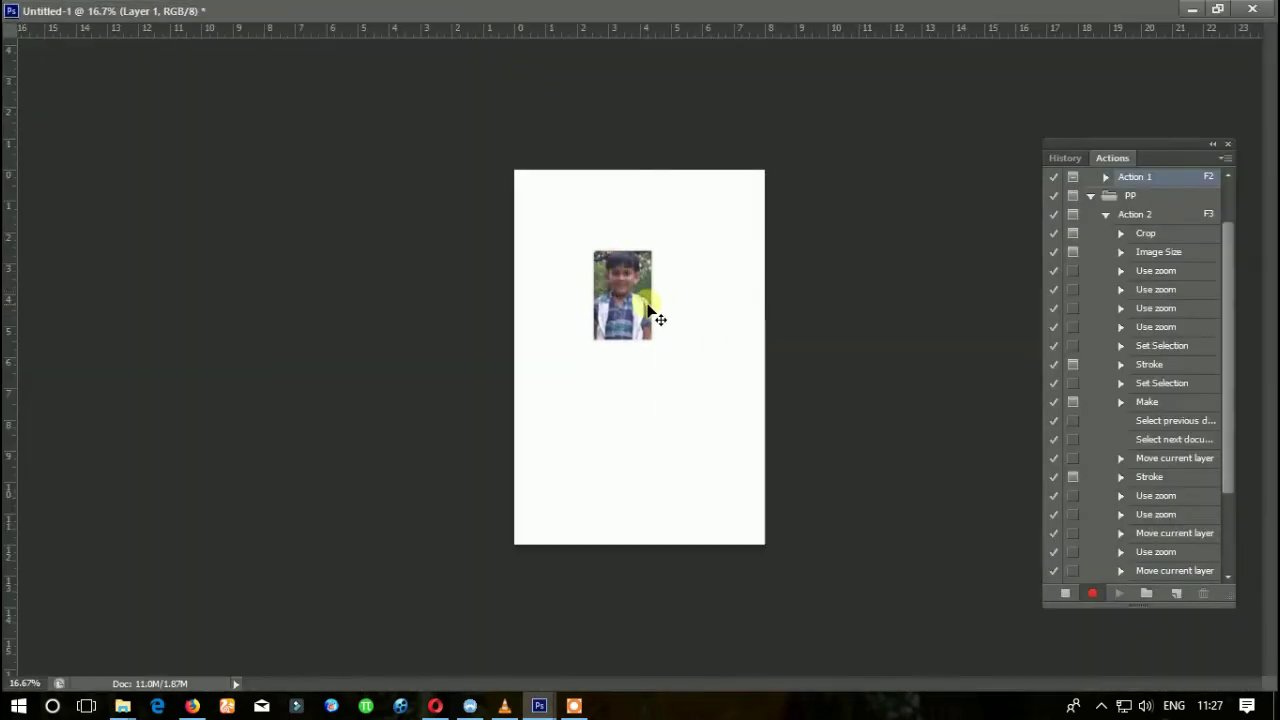
pyautogui.moveTo(654, 317); pyautogui.dragTo(604, 264)
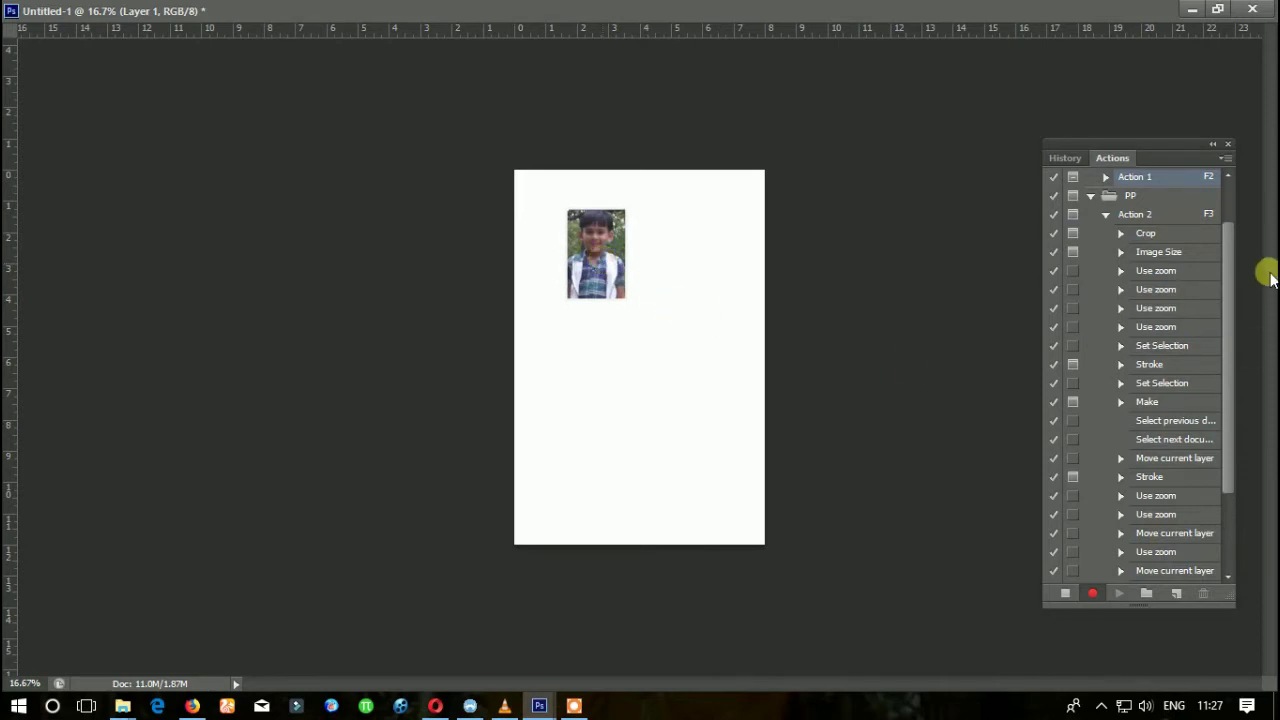
# Step: Give the photo layer a 3 px near-black Outside stroke
pyautogui.click(1217, 9)
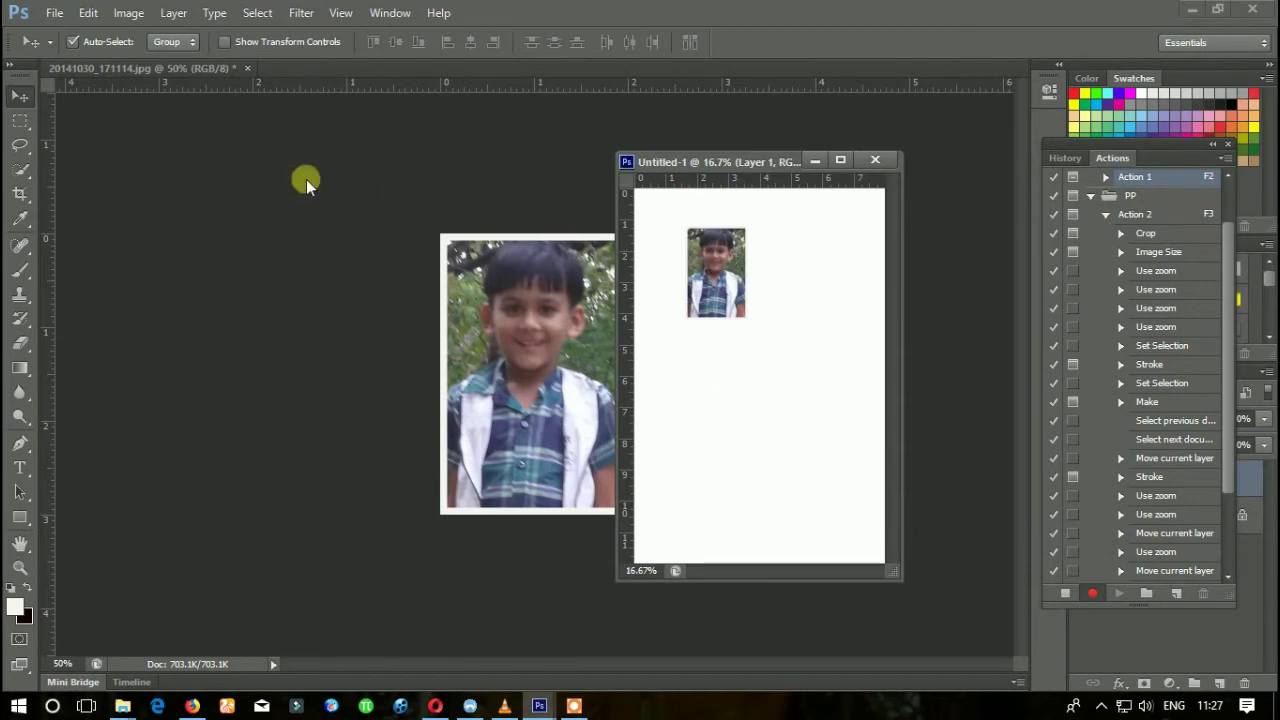
pyautogui.click(88, 13)
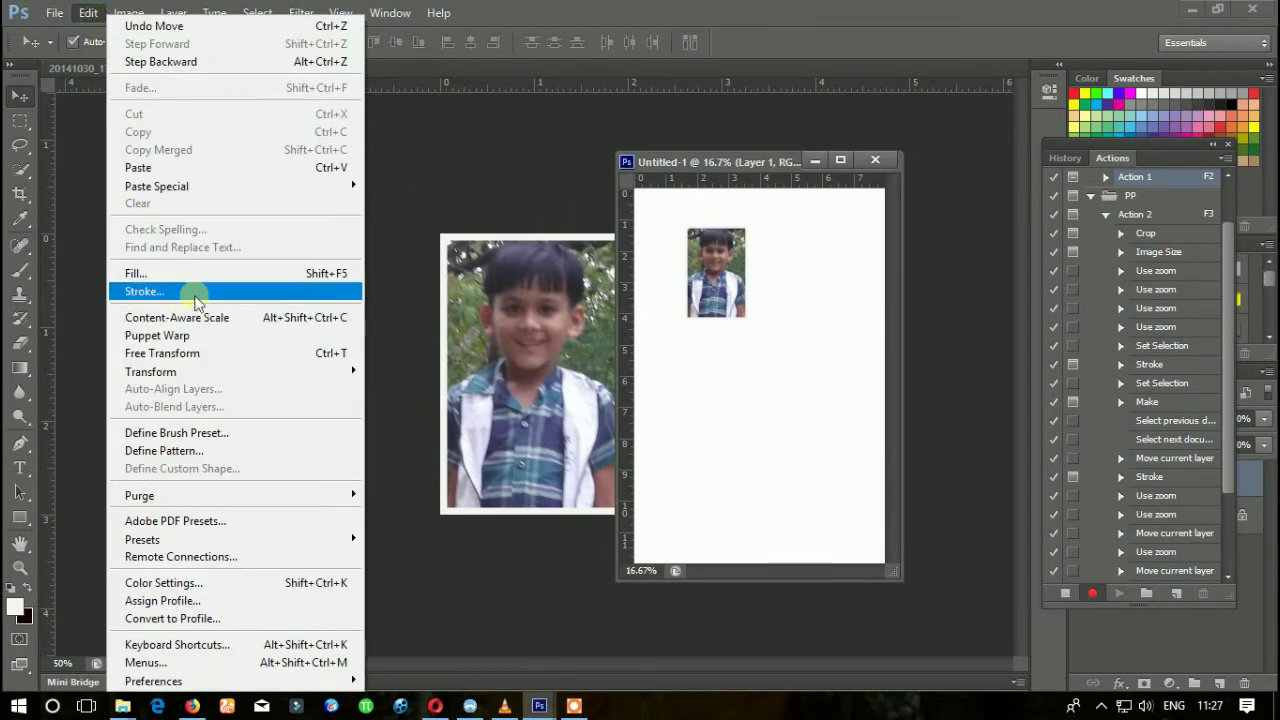
pyautogui.click(180, 291)
pyautogui.click(310, 240)
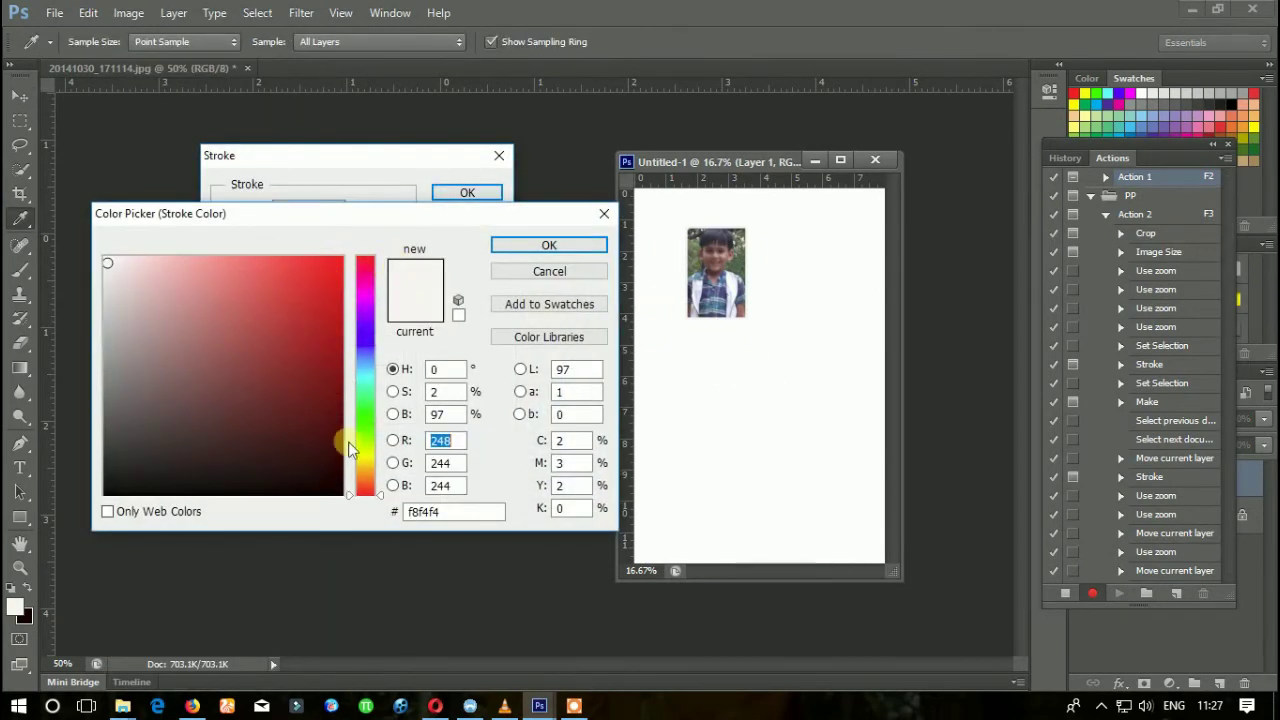
pyautogui.click(343, 492)
pyautogui.click(549, 245)
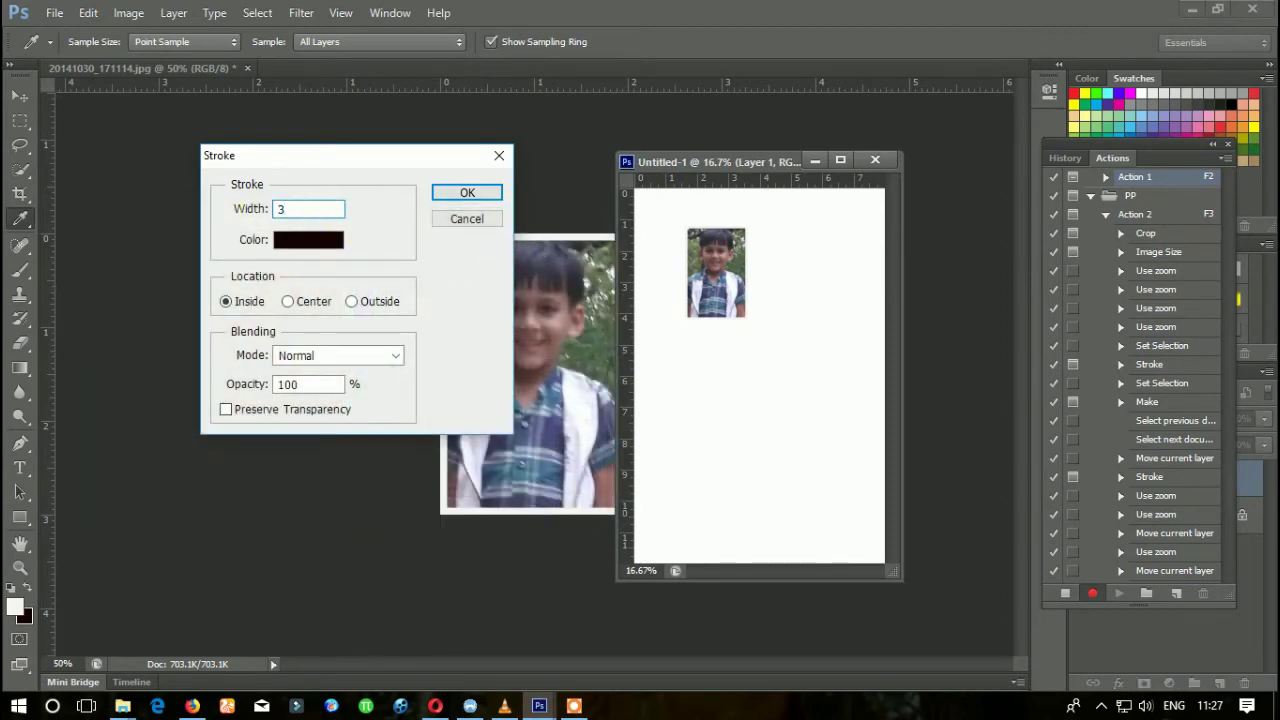
pyautogui.click(450, 194)
# Step: Zoom in on the sheet with the Move tool active and maximize its window
pyautogui.press('v')
pyautogui.click(737, 286)
pyautogui.hotkey('ctrl', '+')
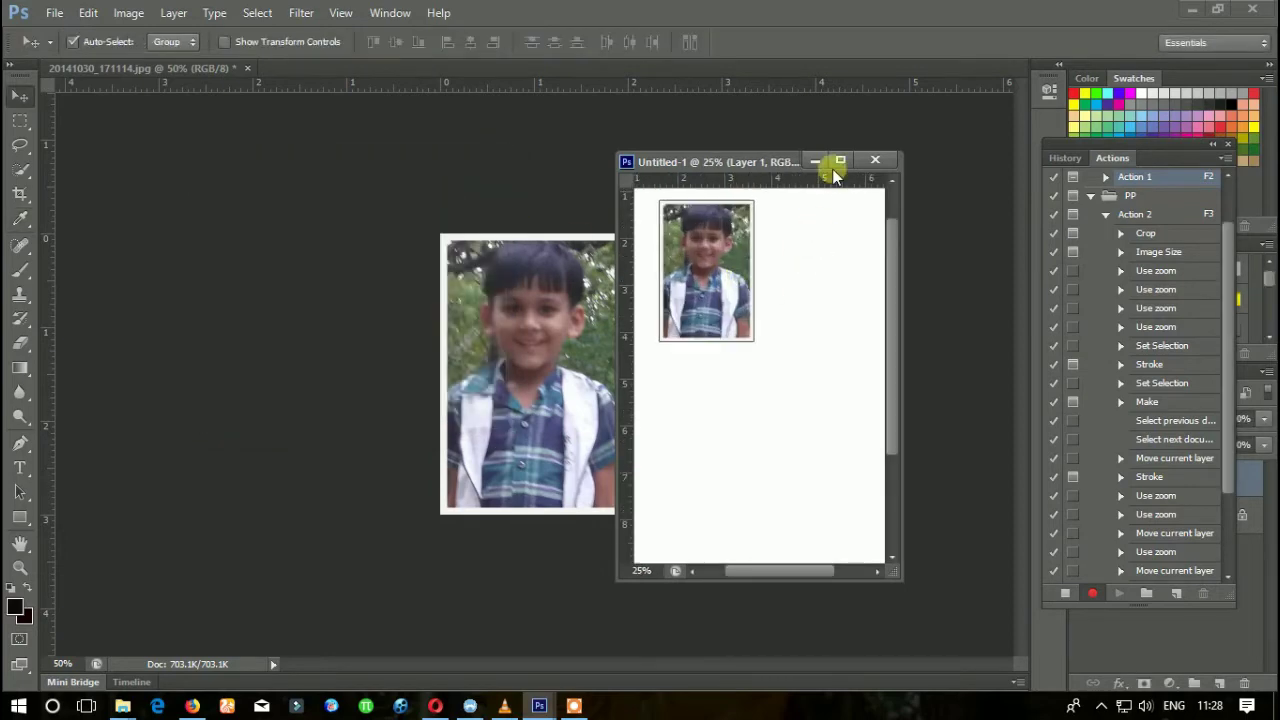
pyautogui.click(838, 163)
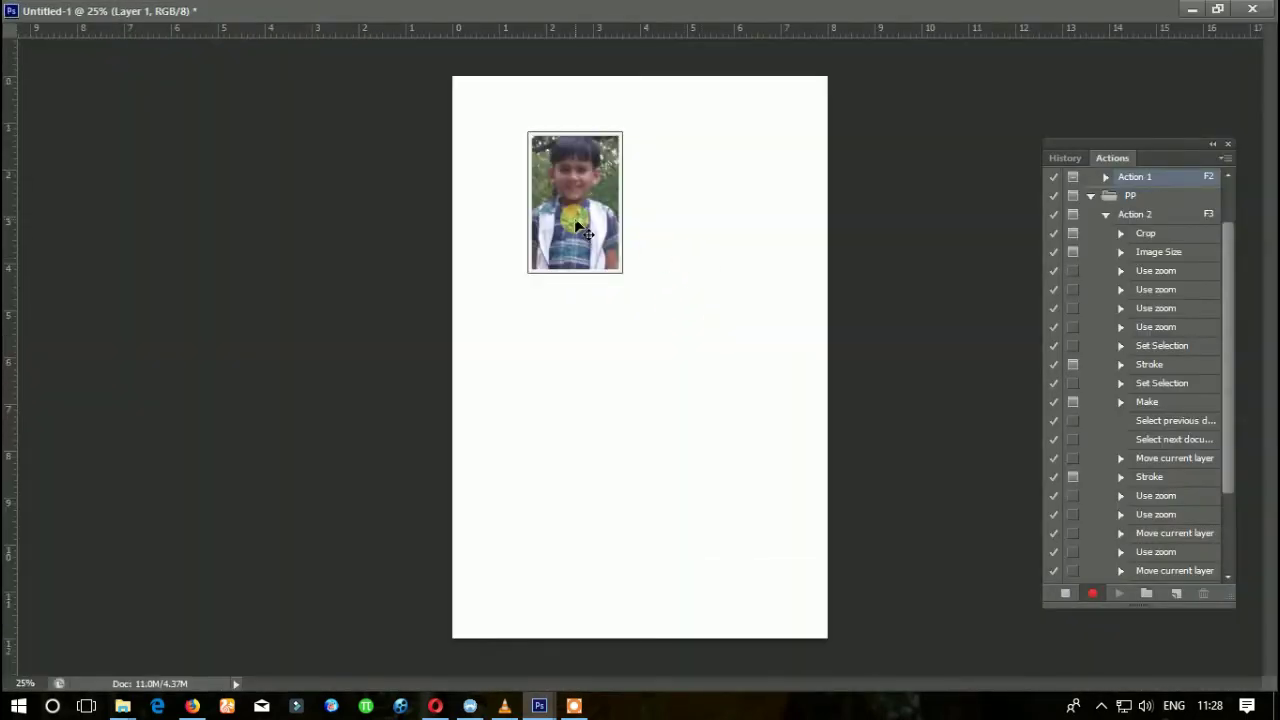
# Step: Duplicate the top photo row down the sheet to make a 4 × 4 grid of 16 photos
pyautogui.moveTo(578, 228)
pyautogui.mouseDown()
pyautogui.moveTo(497, 172)
pyautogui.moveTo(680, 160)
pyautogui.moveTo(771, 171)
pyautogui.mouseUp()
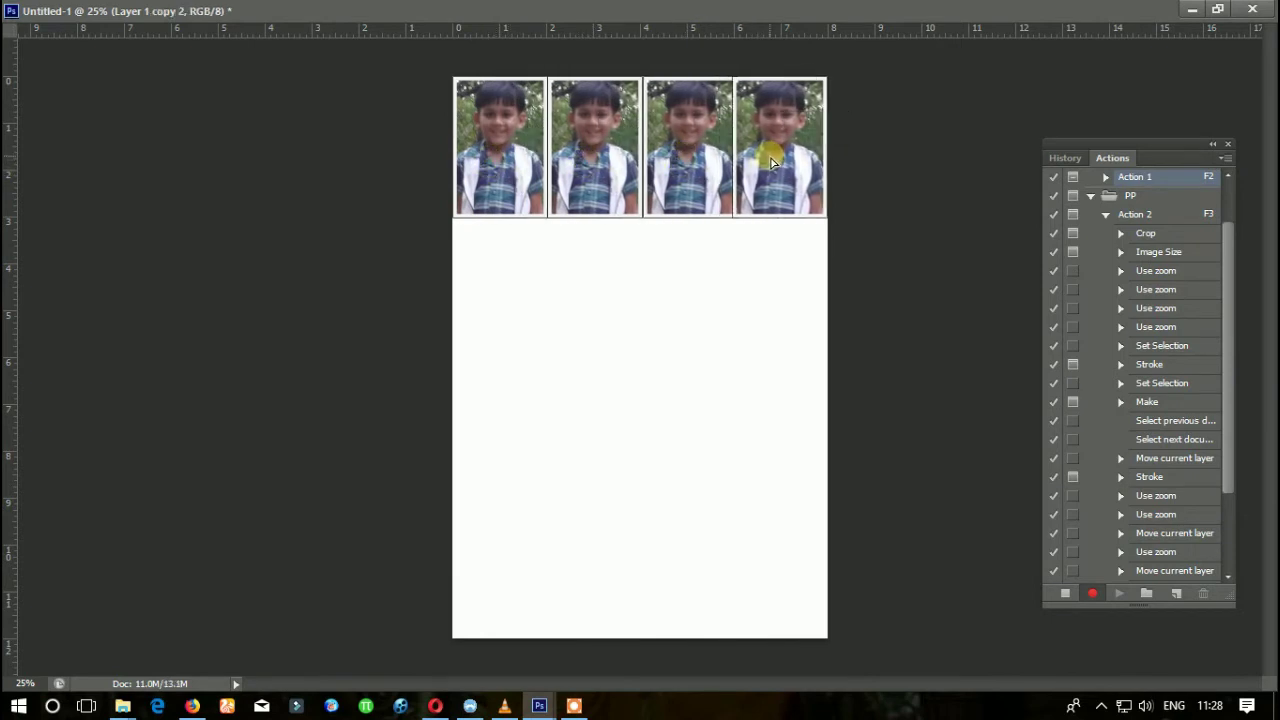
pyautogui.press('m')
pyautogui.moveTo(777, 251); pyautogui.dragTo(505, 170)
pyautogui.hotkey('ctrl', 'shift', 'e')
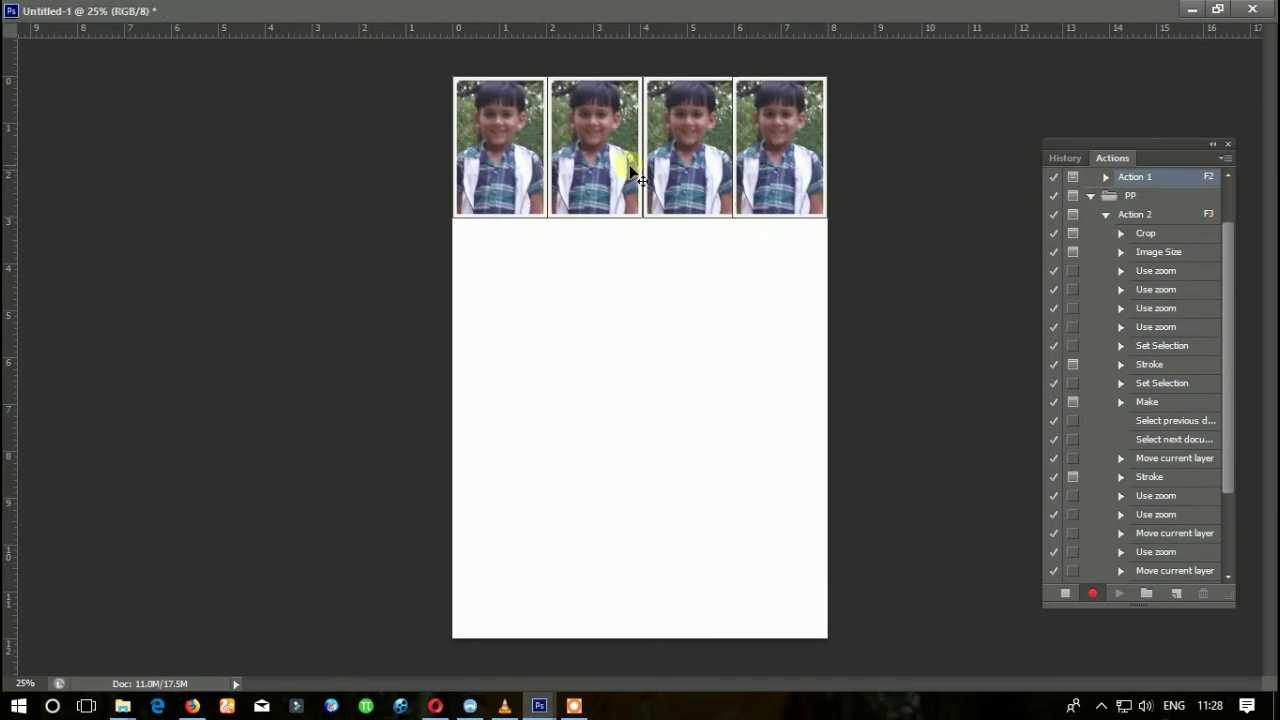
pyautogui.moveTo(615, 148); pyautogui.dragTo(632, 437)
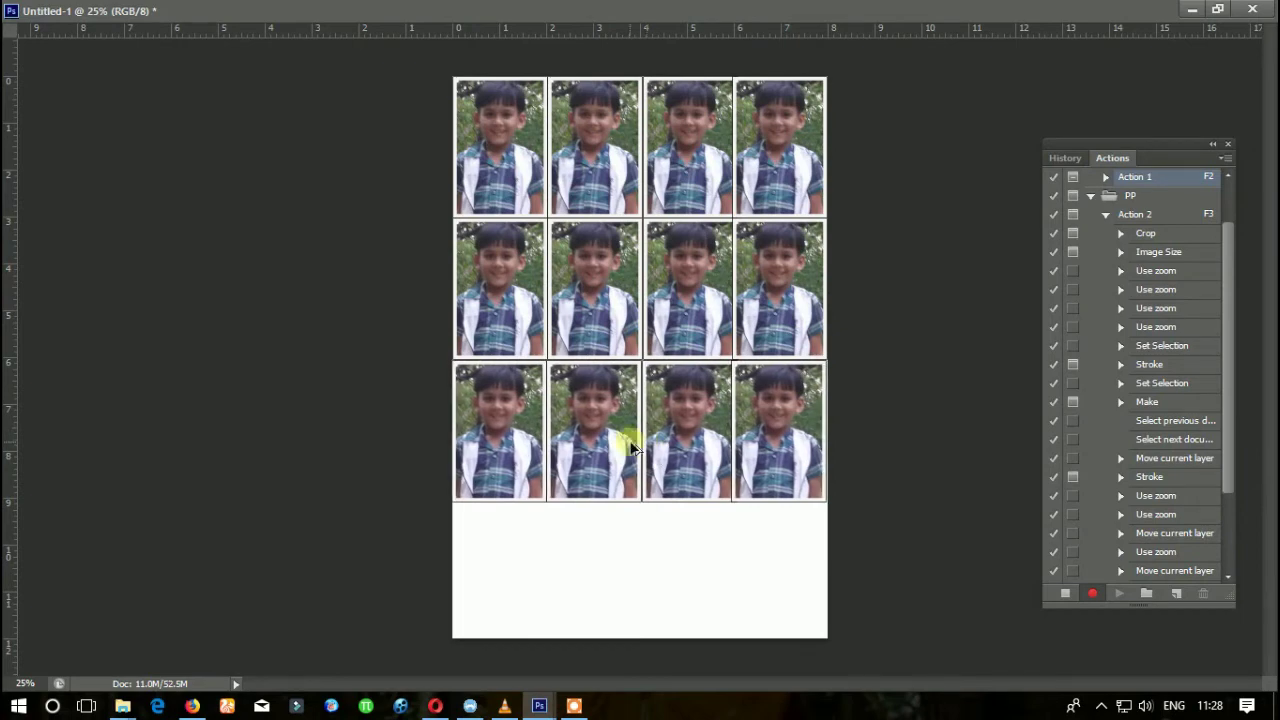
pyautogui.moveTo(648, 450); pyautogui.dragTo(640, 590)
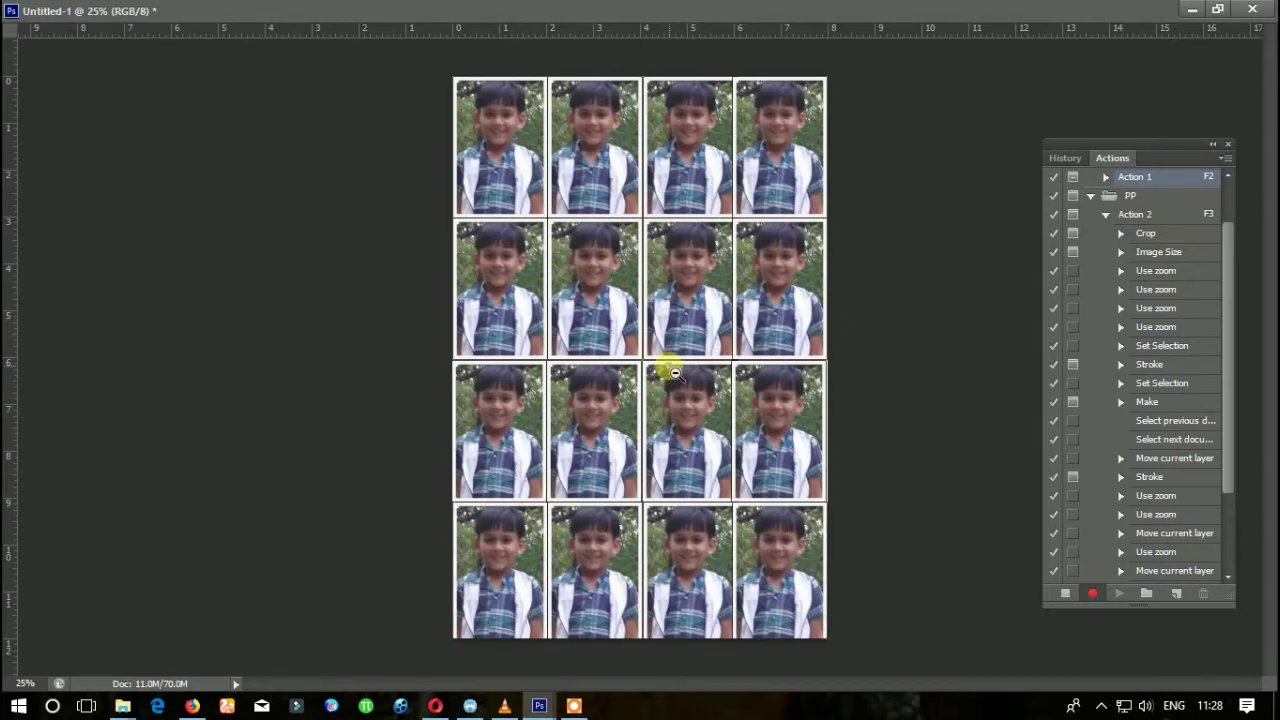
pyautogui.keyDown('alt'); pyautogui.click(675, 372); pyautogui.keyUp('alt')
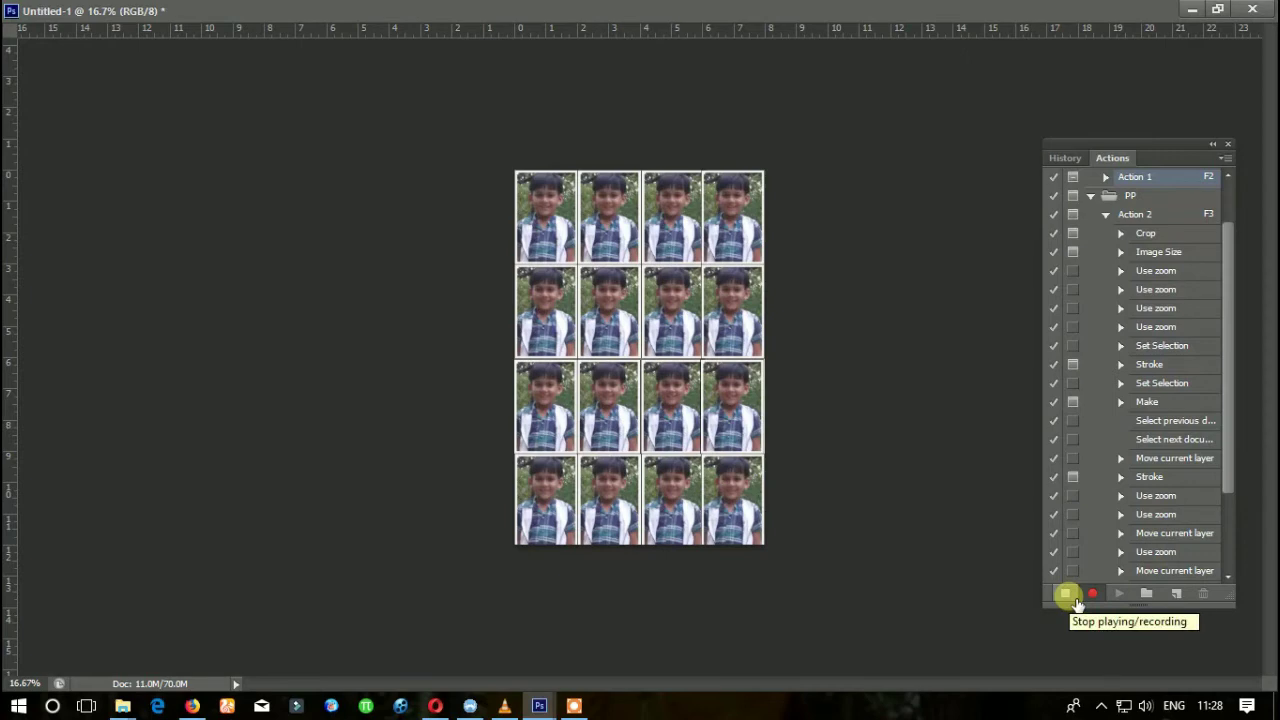
# Step: Stop recording Action 2, toggle its dialog pauses off and back on, and restore the window
pyautogui.click(1068, 595)
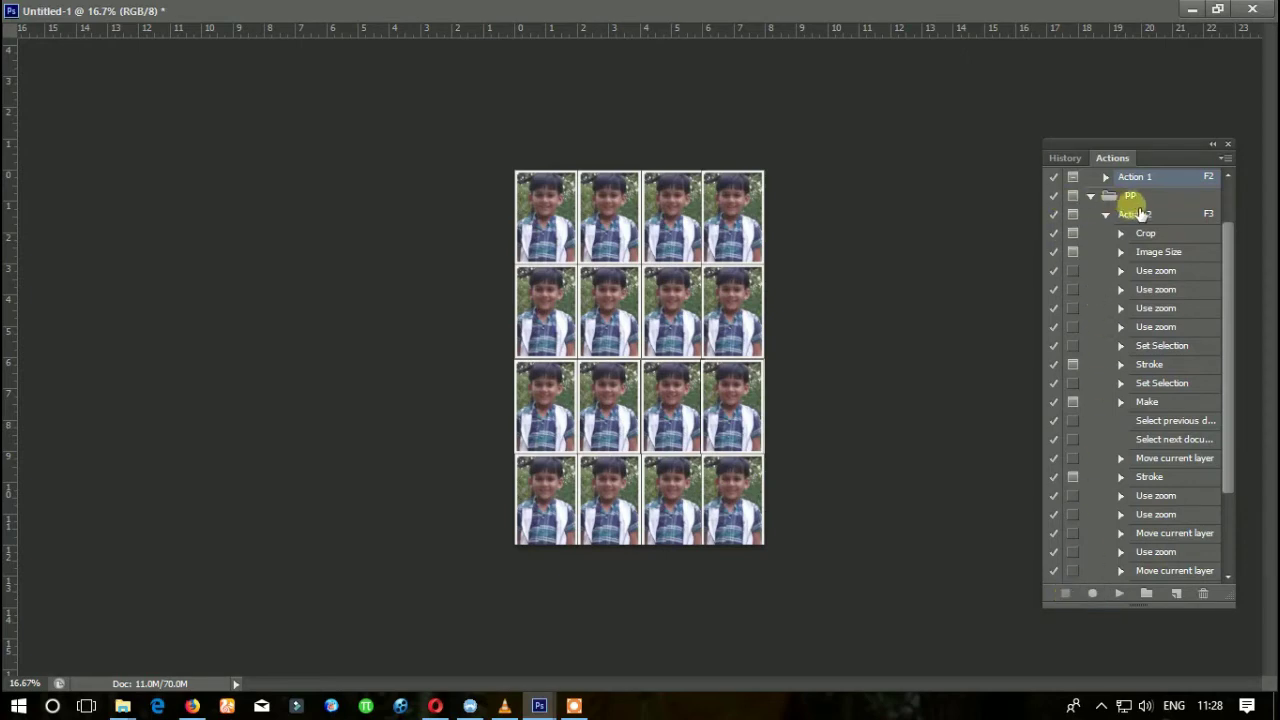
pyautogui.click(1072, 214)
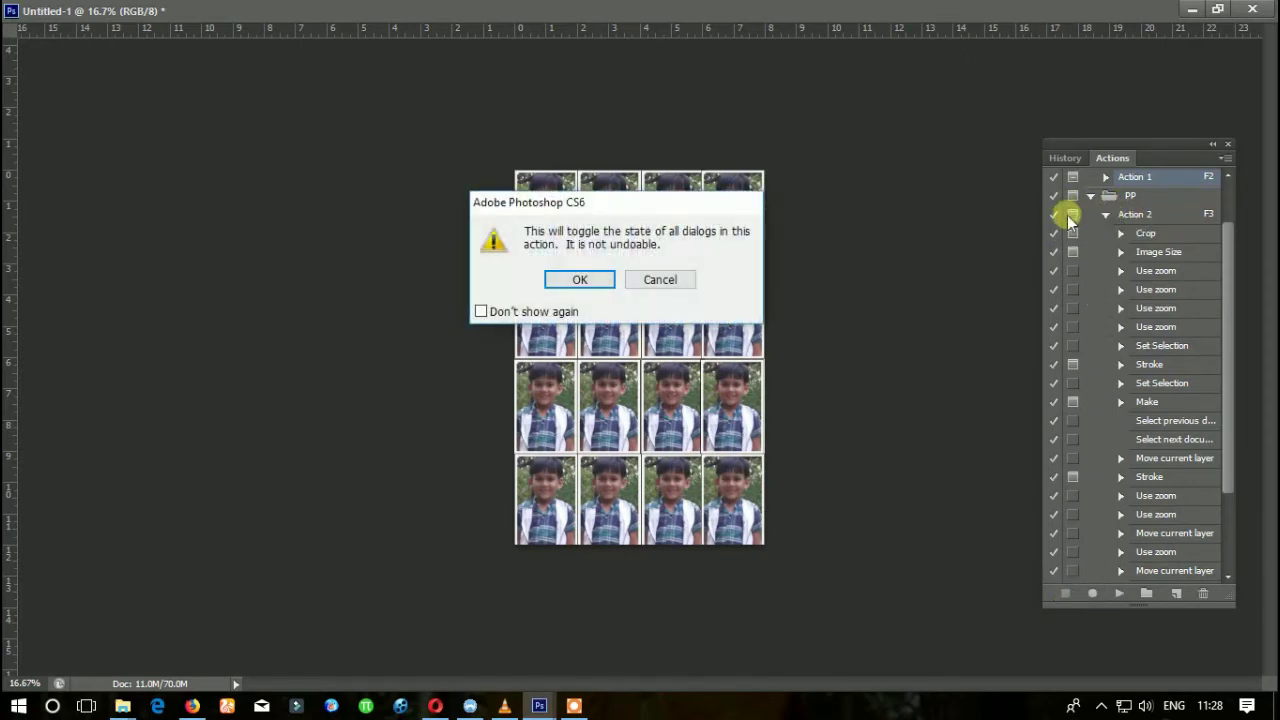
pyautogui.click(550, 284)
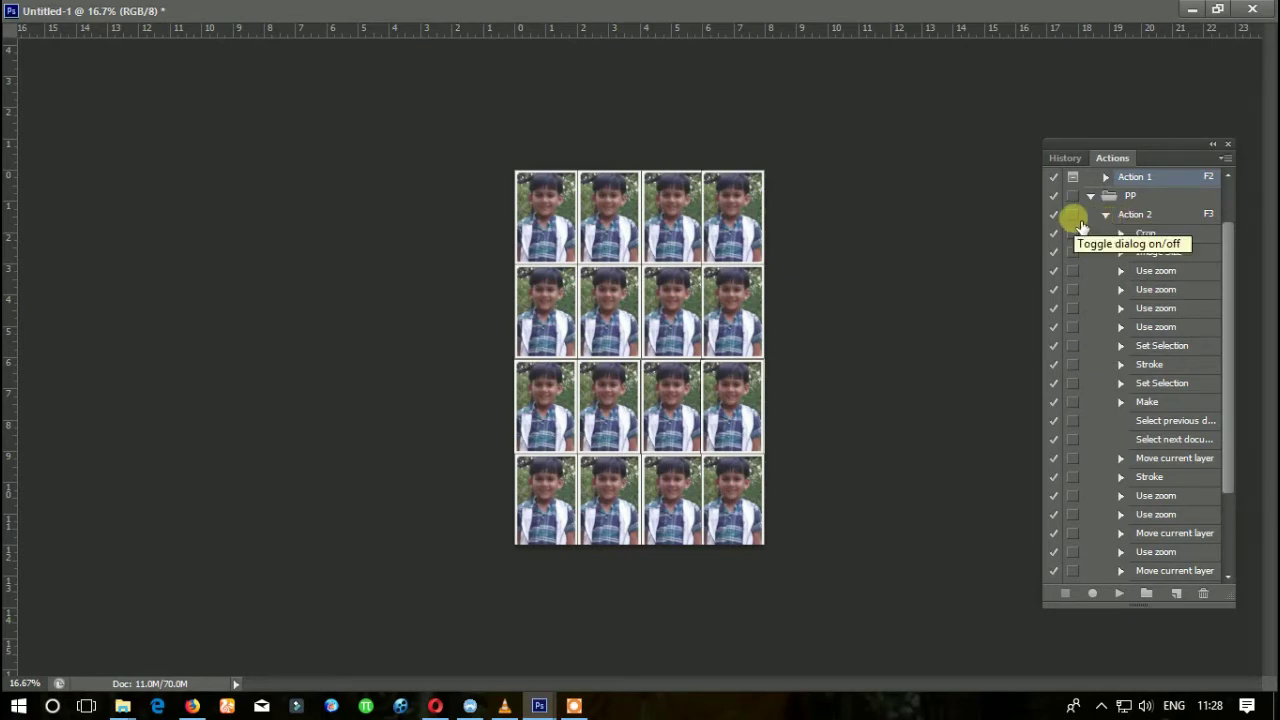
pyautogui.click(1074, 218)
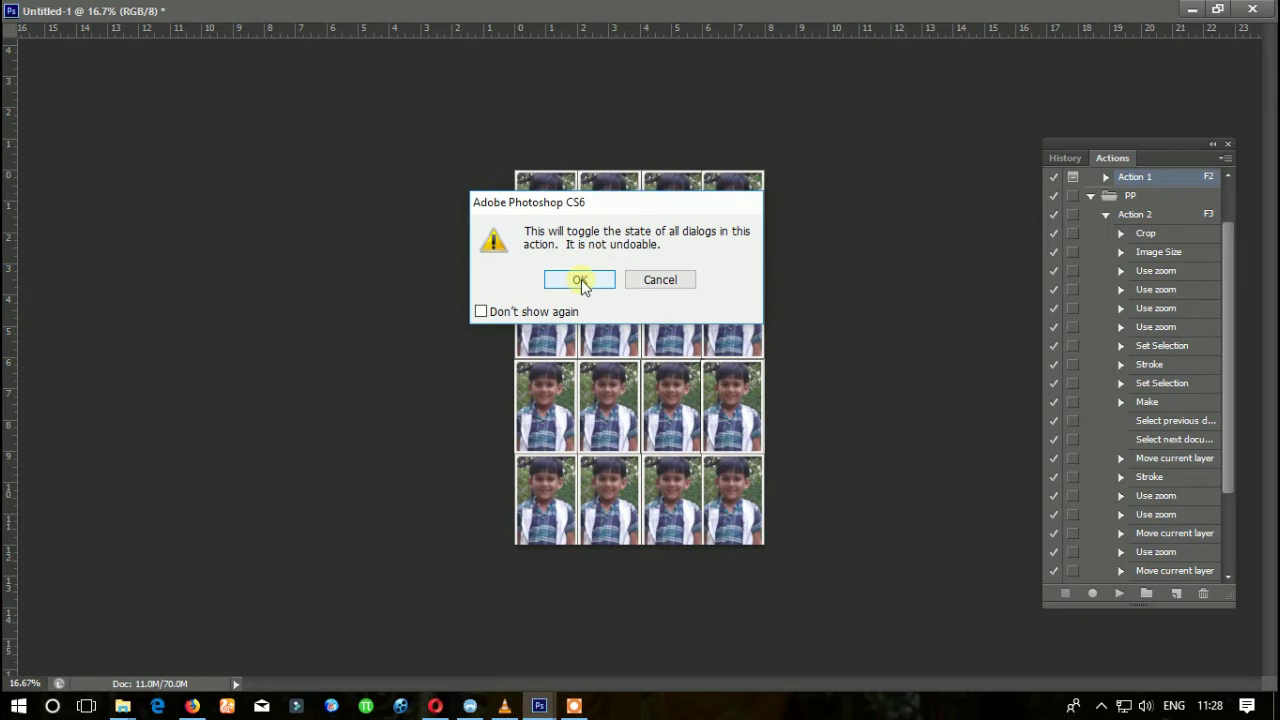
pyautogui.click(582, 283)
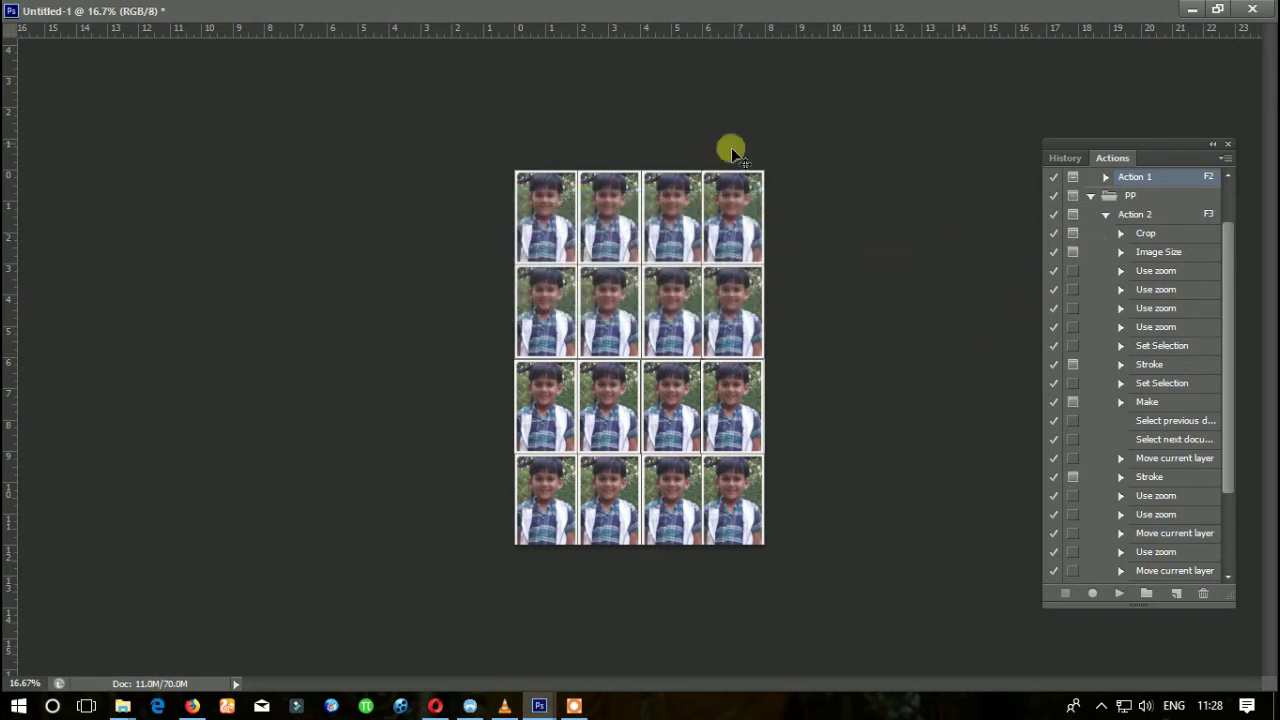
pyautogui.click(1217, 10)
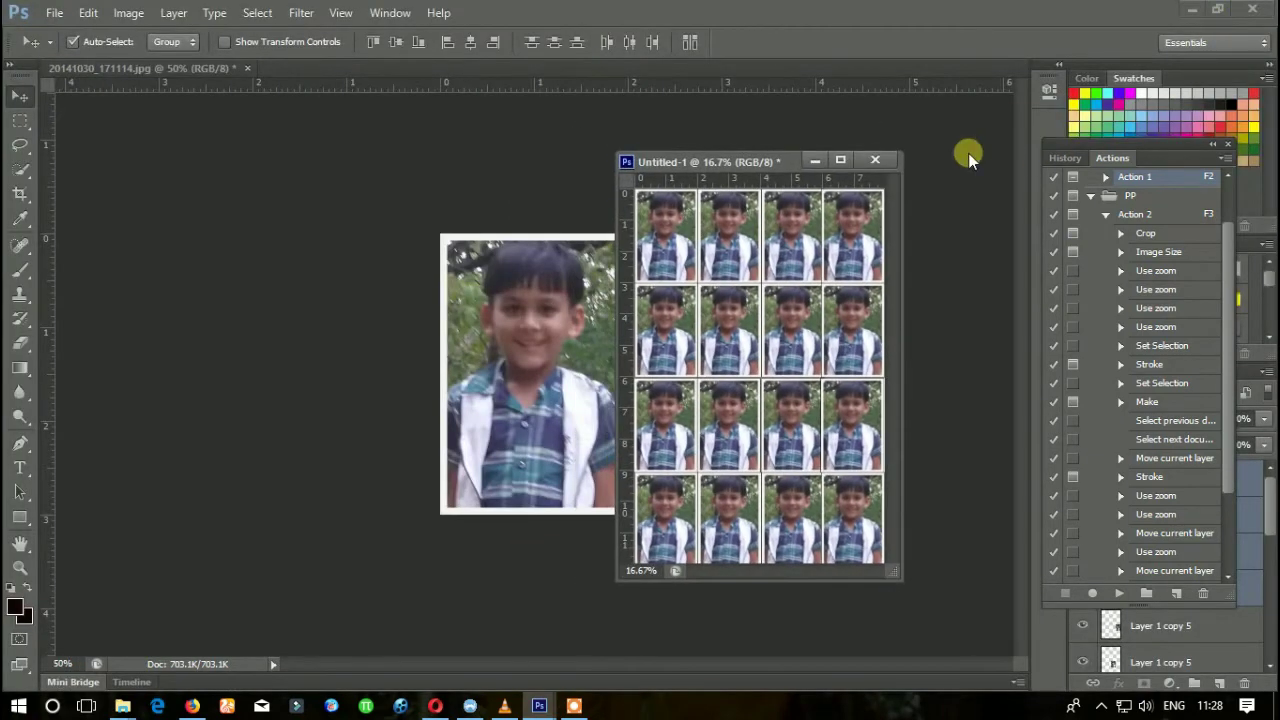
# Step: Close Untitled-1 without saving and undo back to the uncropped photo at 25% zoom
pyautogui.click(876, 160)
pyautogui.press('n')
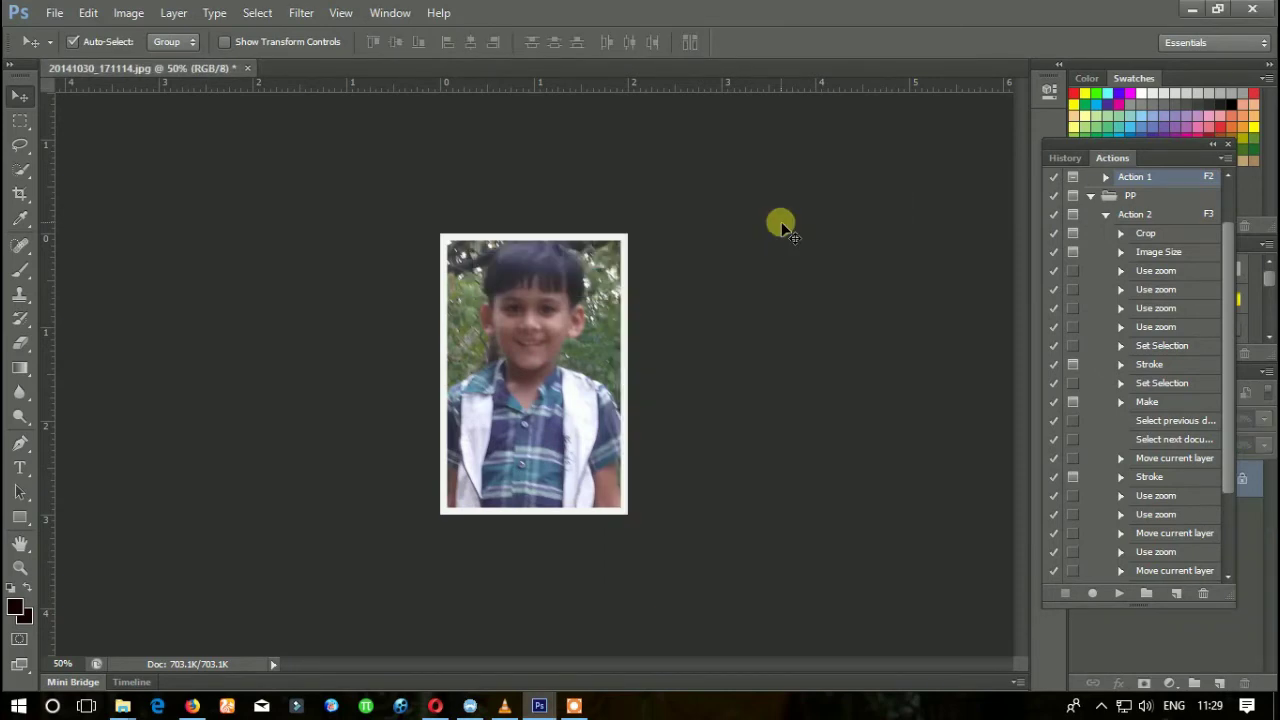
pyautogui.hotkey('ctrl', 'alt', 'z')
pyautogui.hotkey('ctrl', 'alt', 'z')
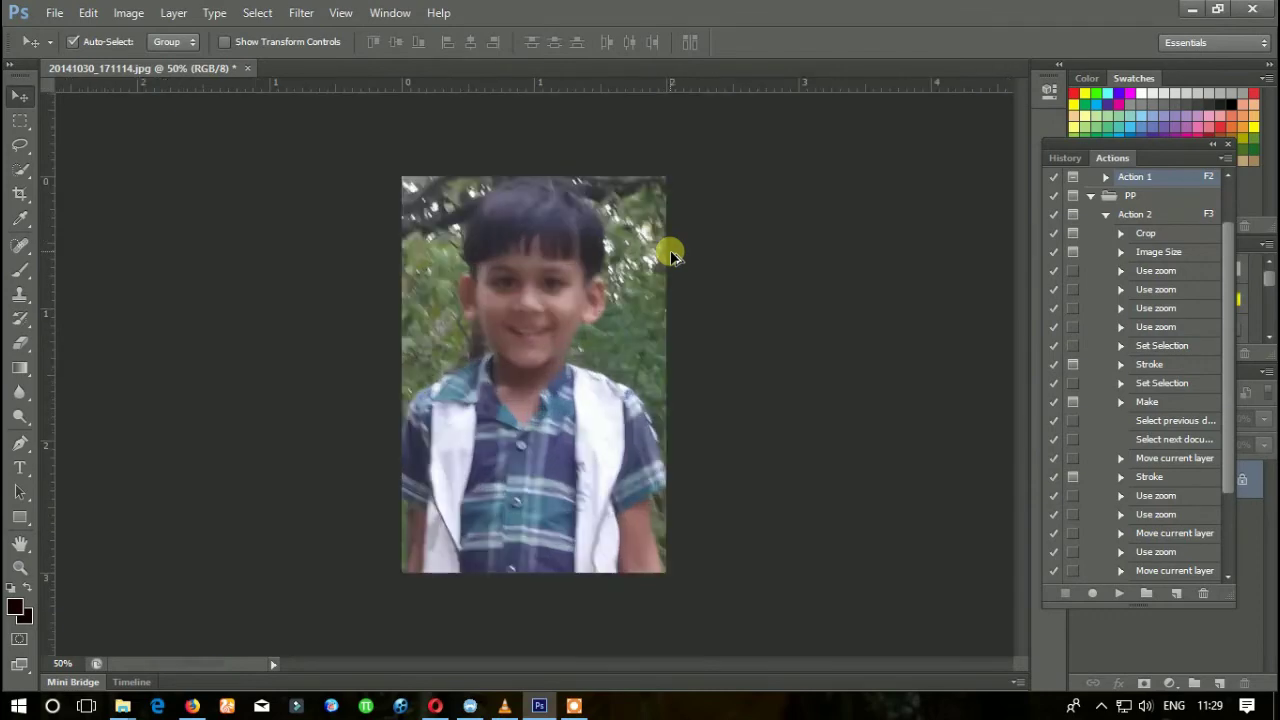
pyautogui.hotkey('ctrl', 'alt', 'z')
pyautogui.hotkey('ctrl', 'alt', 'z')
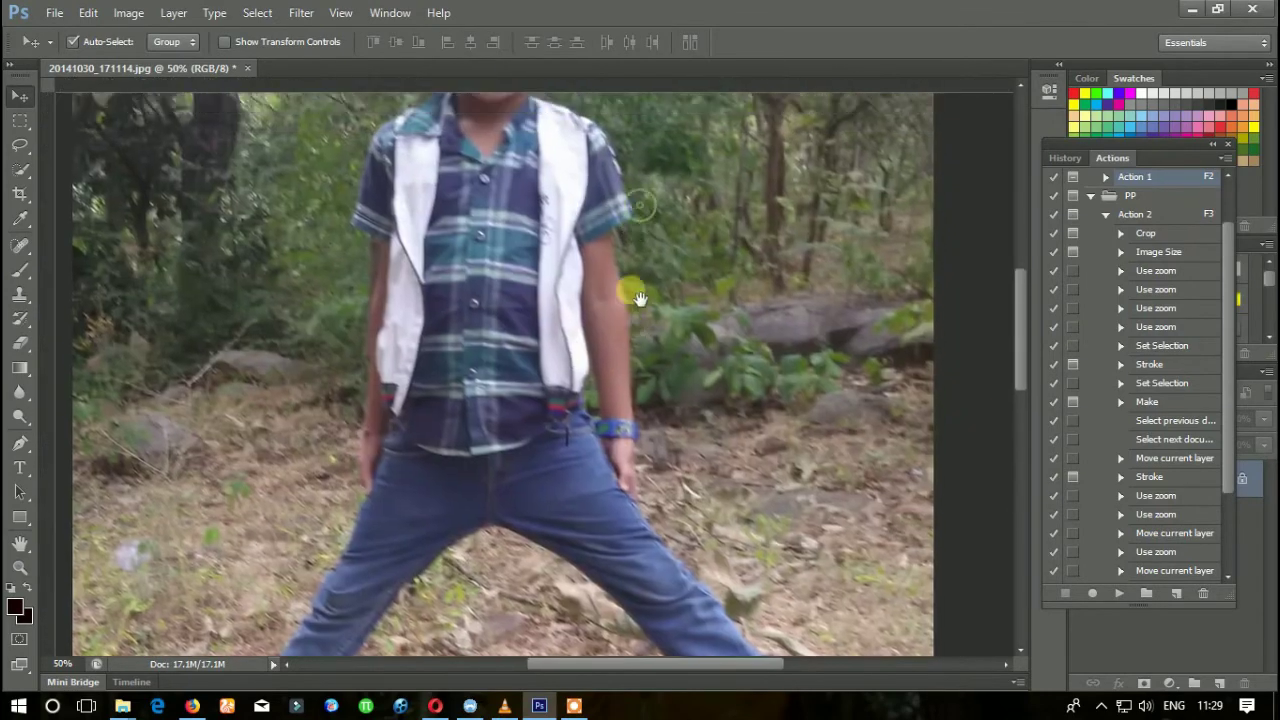
pyautogui.hotkey('ctrl', '-')
pyautogui.keyDown('alt'); pyautogui.click(613, 293); pyautogui.keyUp('alt')
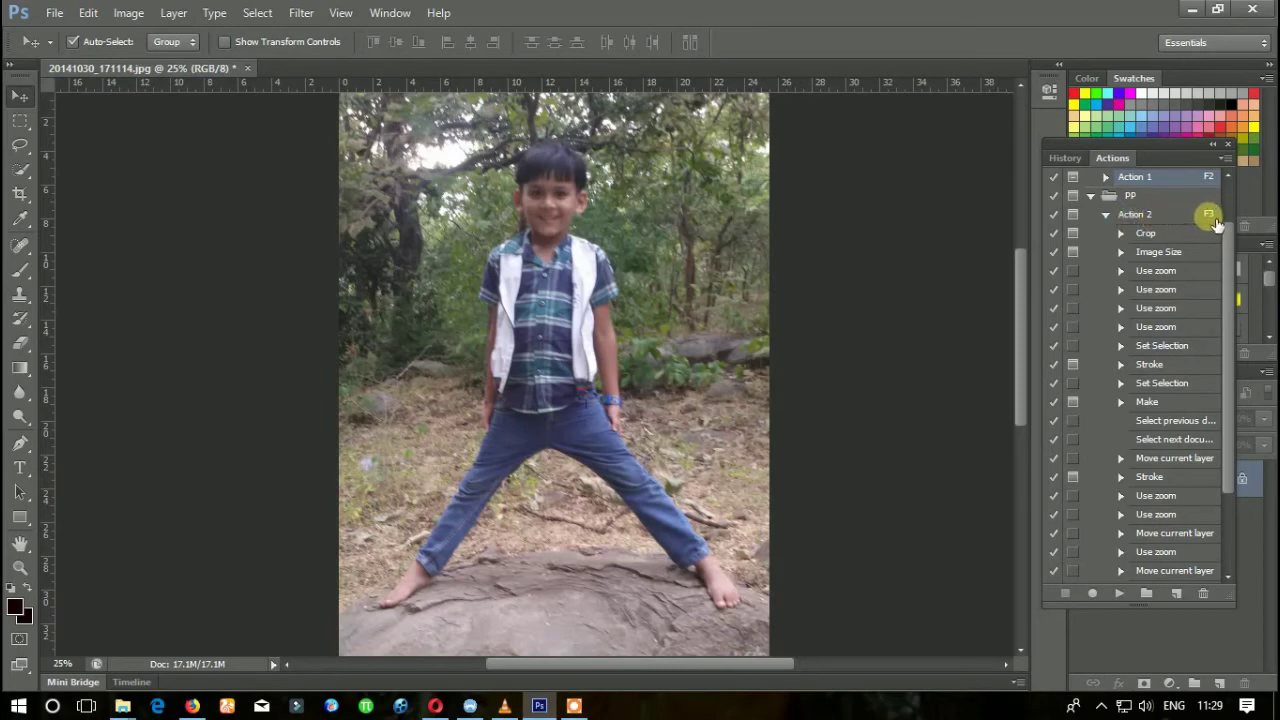
# Step: Play Action 1 with F2, position the boy within the 2x3 in crop, and commit it
pyautogui.press('F2')
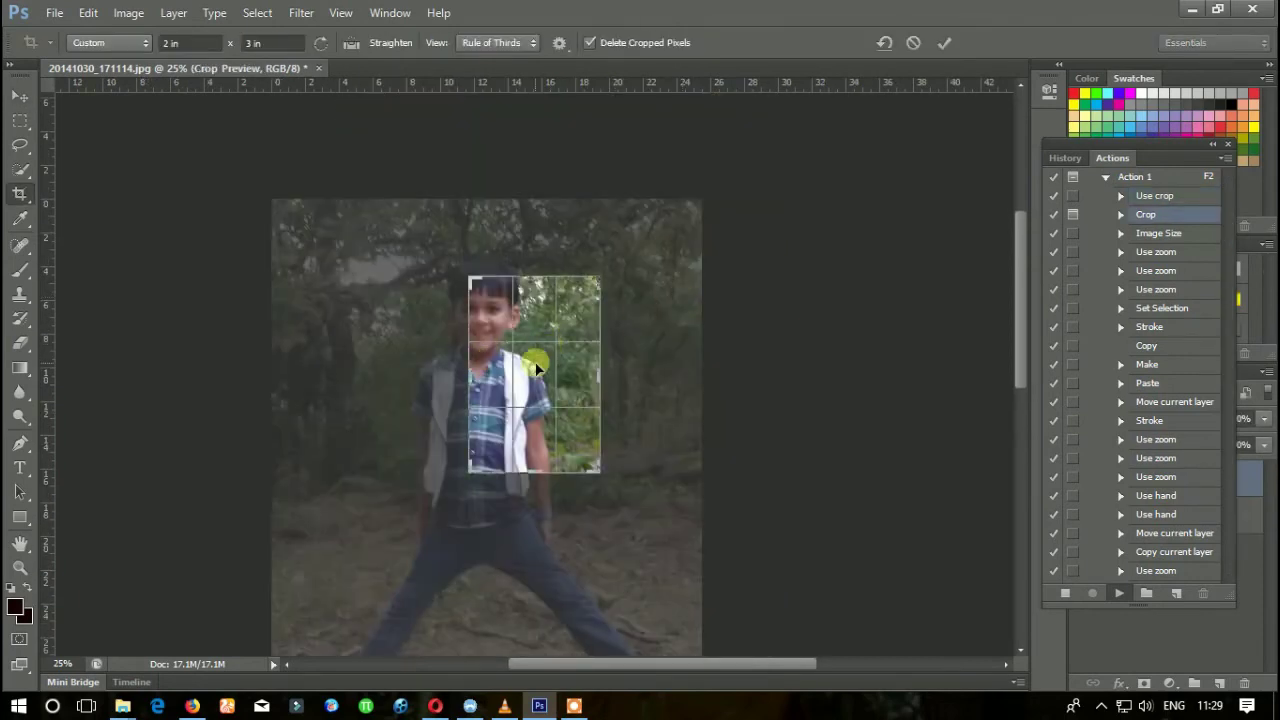
pyautogui.moveTo(536, 368); pyautogui.dragTo(588, 395)
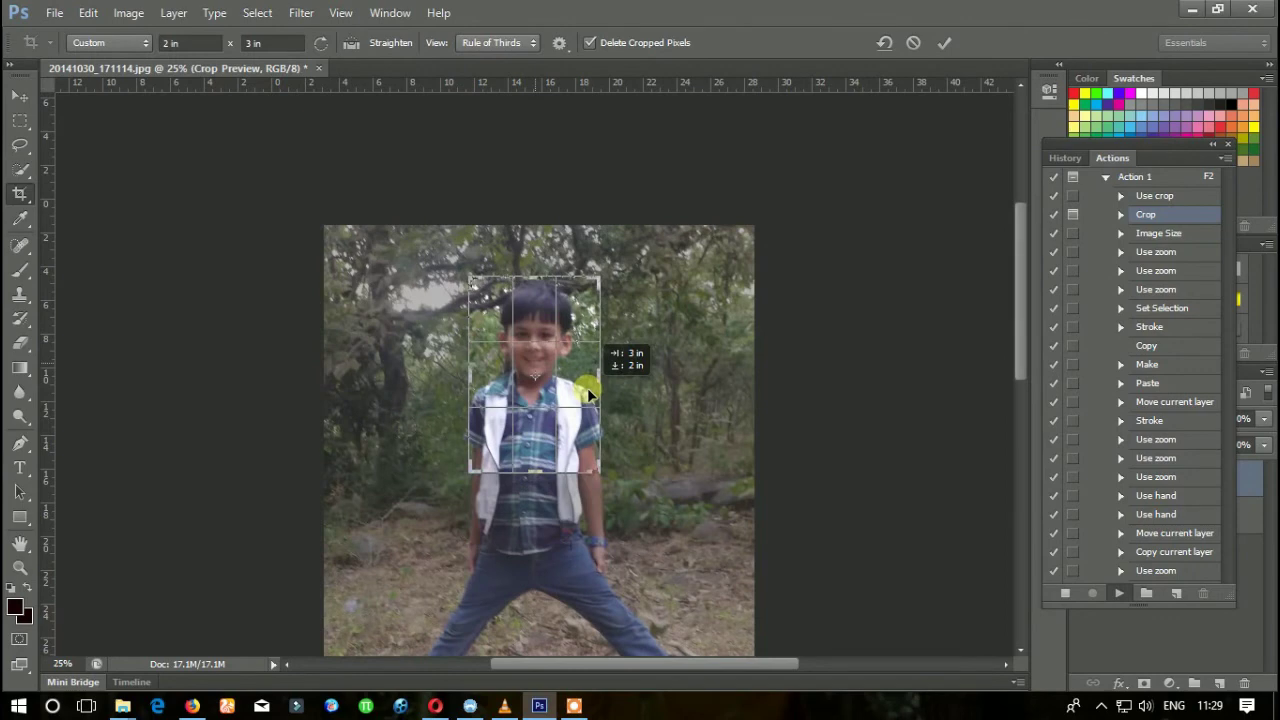
pyautogui.moveTo(569, 382); pyautogui.dragTo(566, 386)
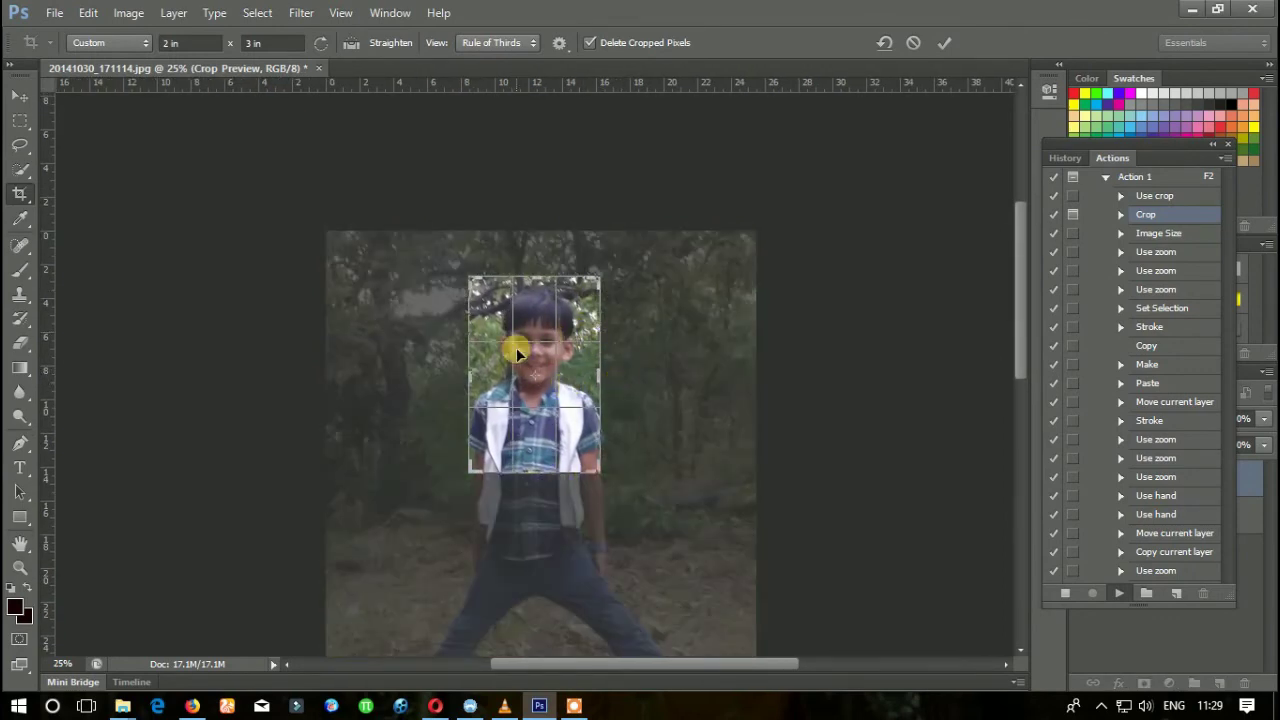
pyautogui.press('v')
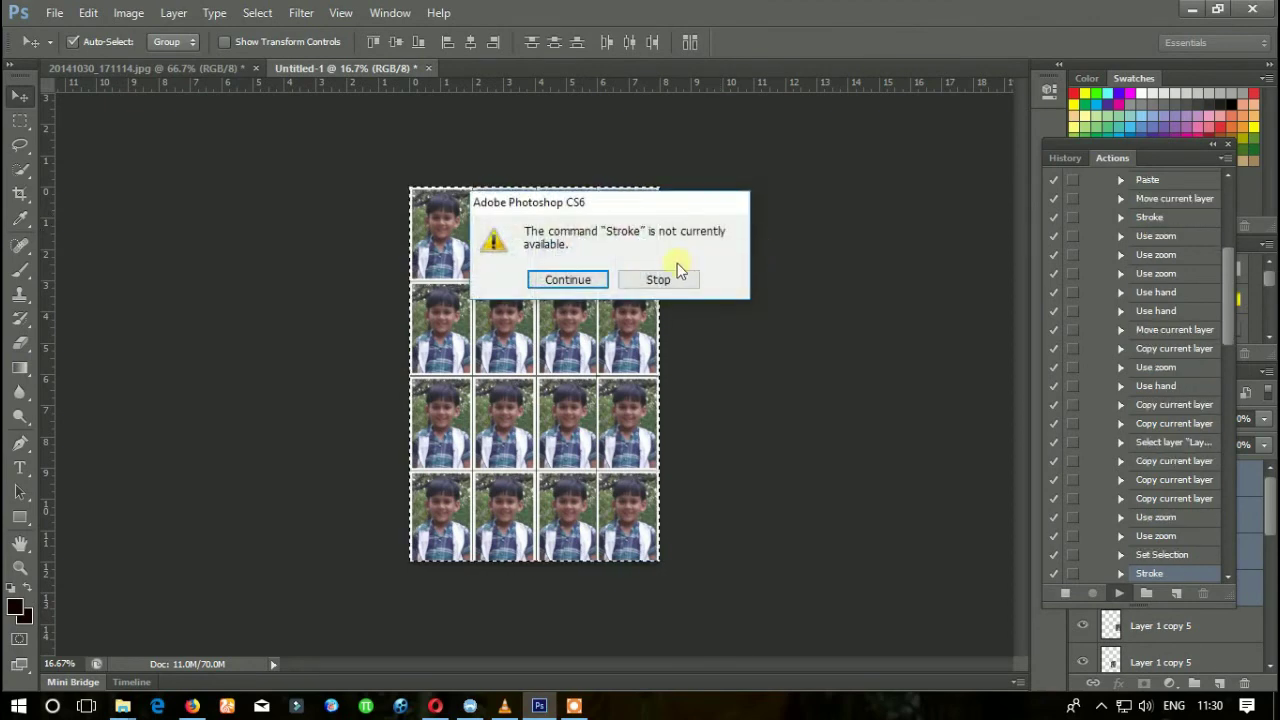
# Step: Stop playback at the Stroke warning, deselect both documents, and open Levels on the single photo
pyautogui.click(650, 281)
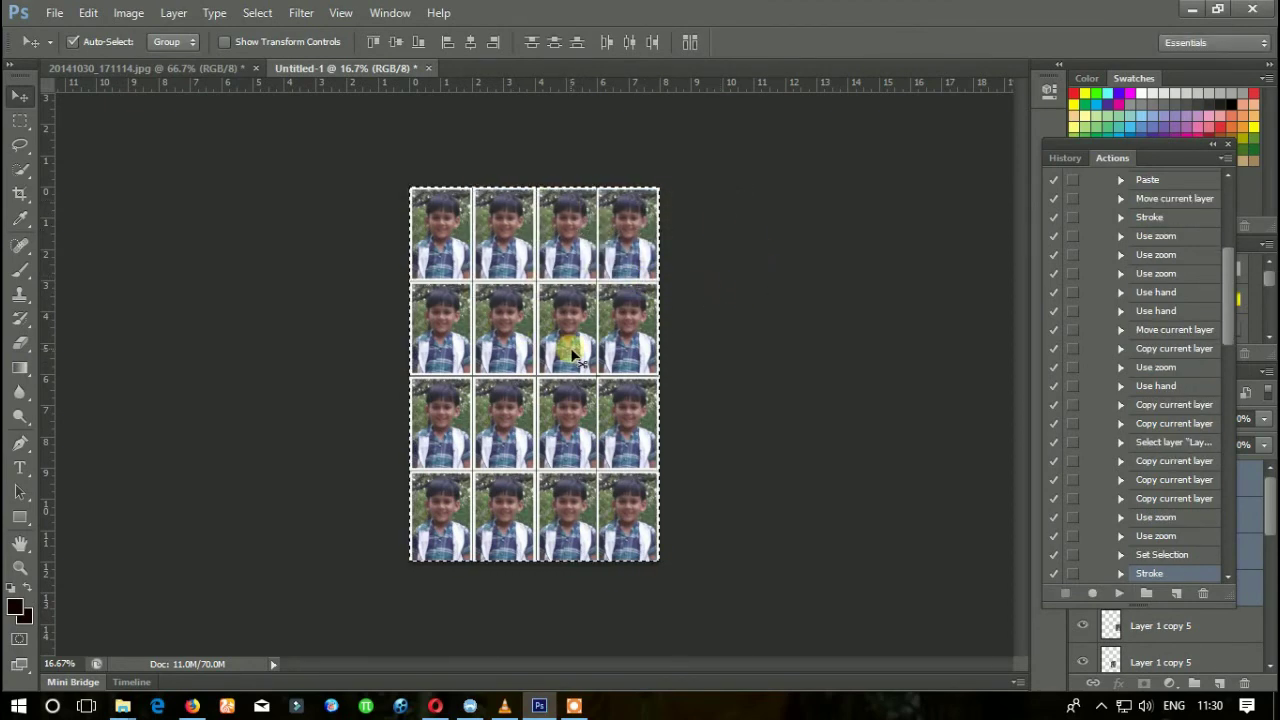
pyautogui.hotkey('ctrl', 'd')
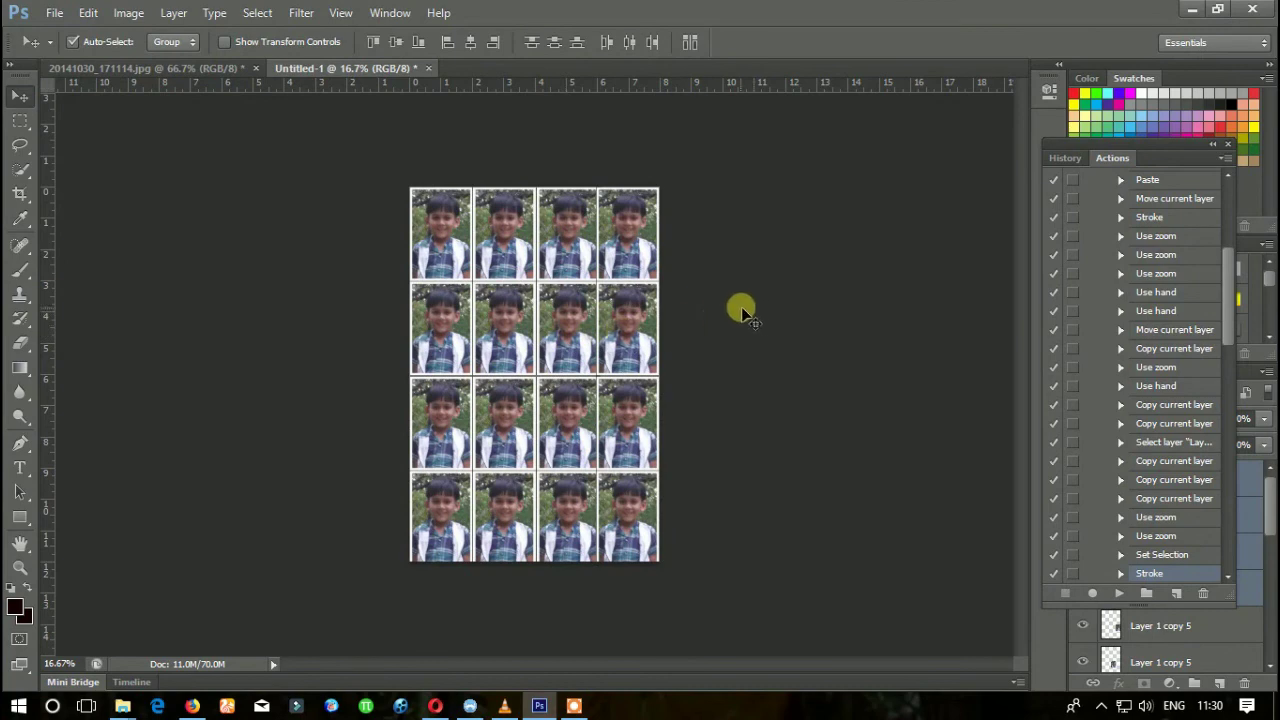
pyautogui.click(200, 67)
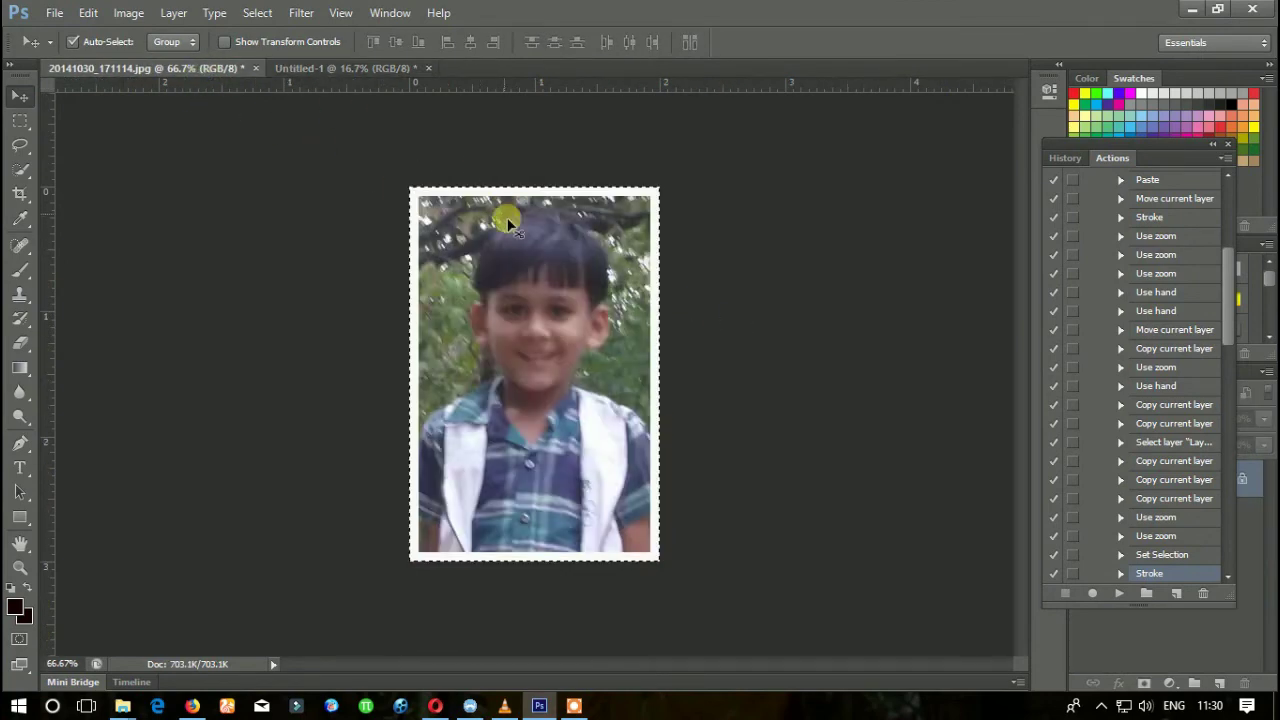
pyautogui.hotkey('ctrl', 'd')
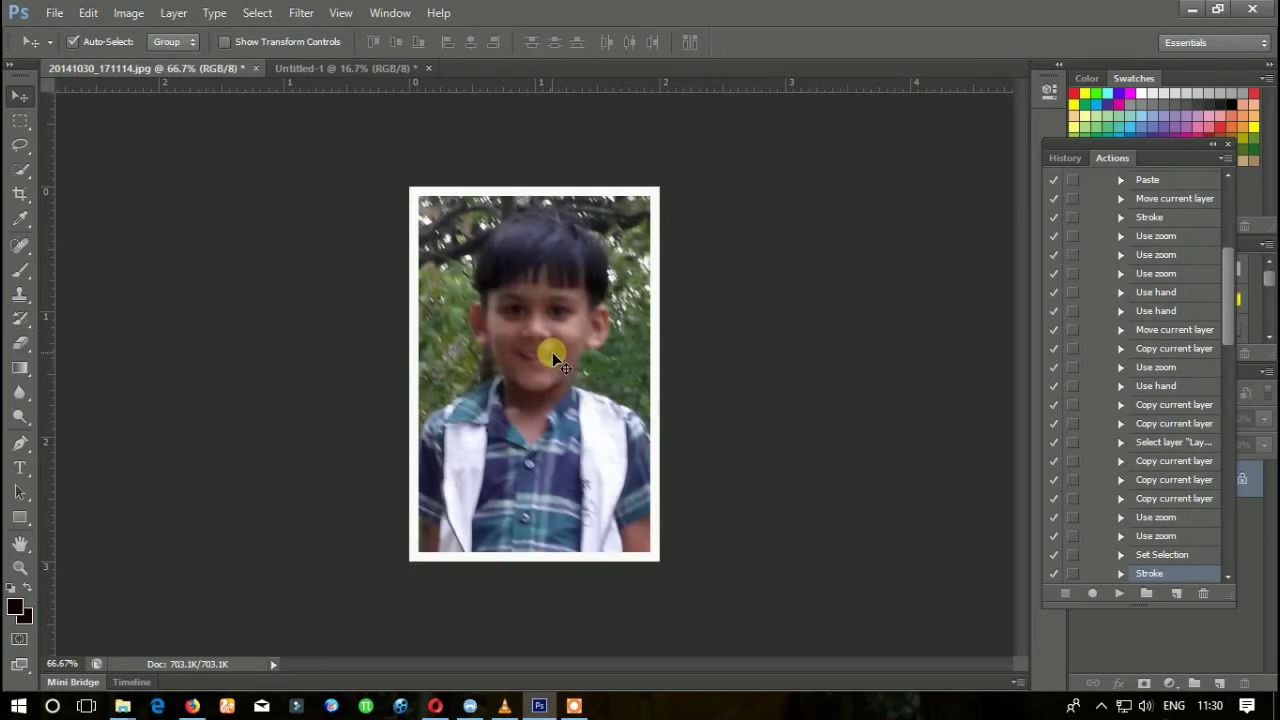
pyautogui.hotkey('ctrl', 'l')
# Step: Apply Levels with white input 242, then scroll through the Actions panel
pyautogui.moveTo(927, 341); pyautogui.dragTo(915, 343)
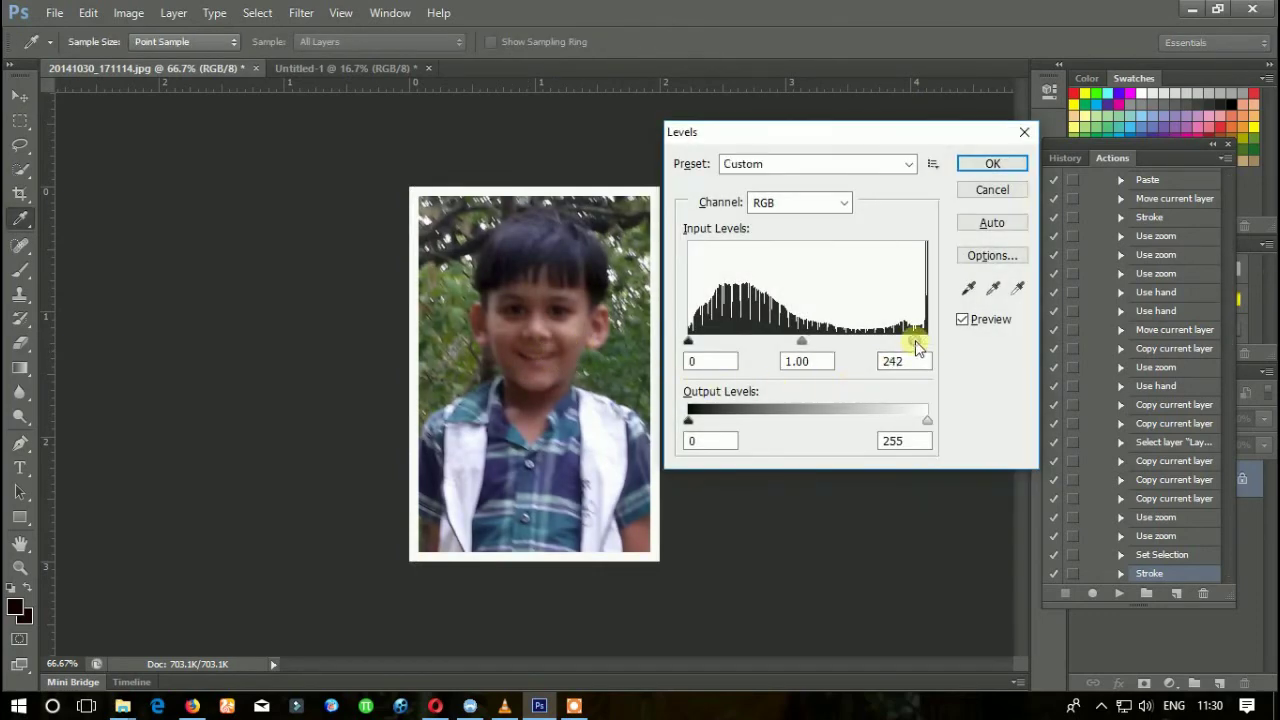
pyautogui.click(985, 164)
pyautogui.scroll(2, 1133, 199)
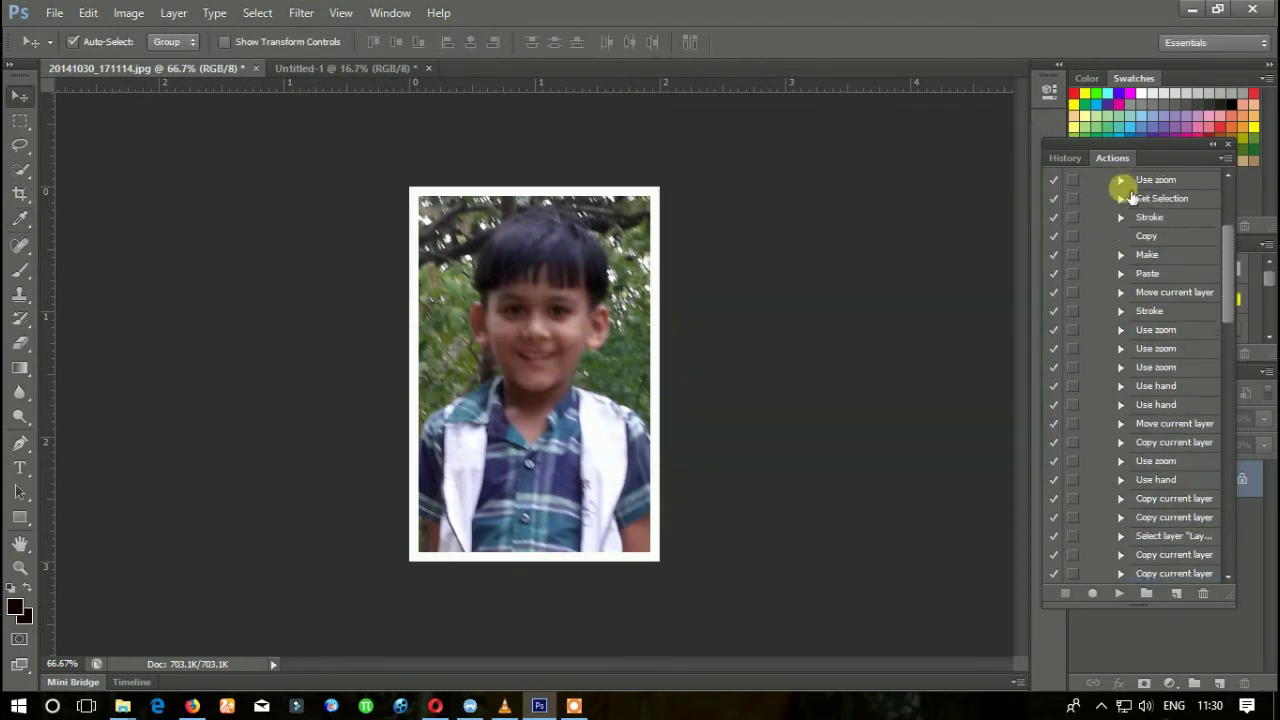
pyautogui.scroll(1, 1133, 199)
pyautogui.scroll(1, 1133, 199)
pyautogui.scroll(-3, 1140, 300)
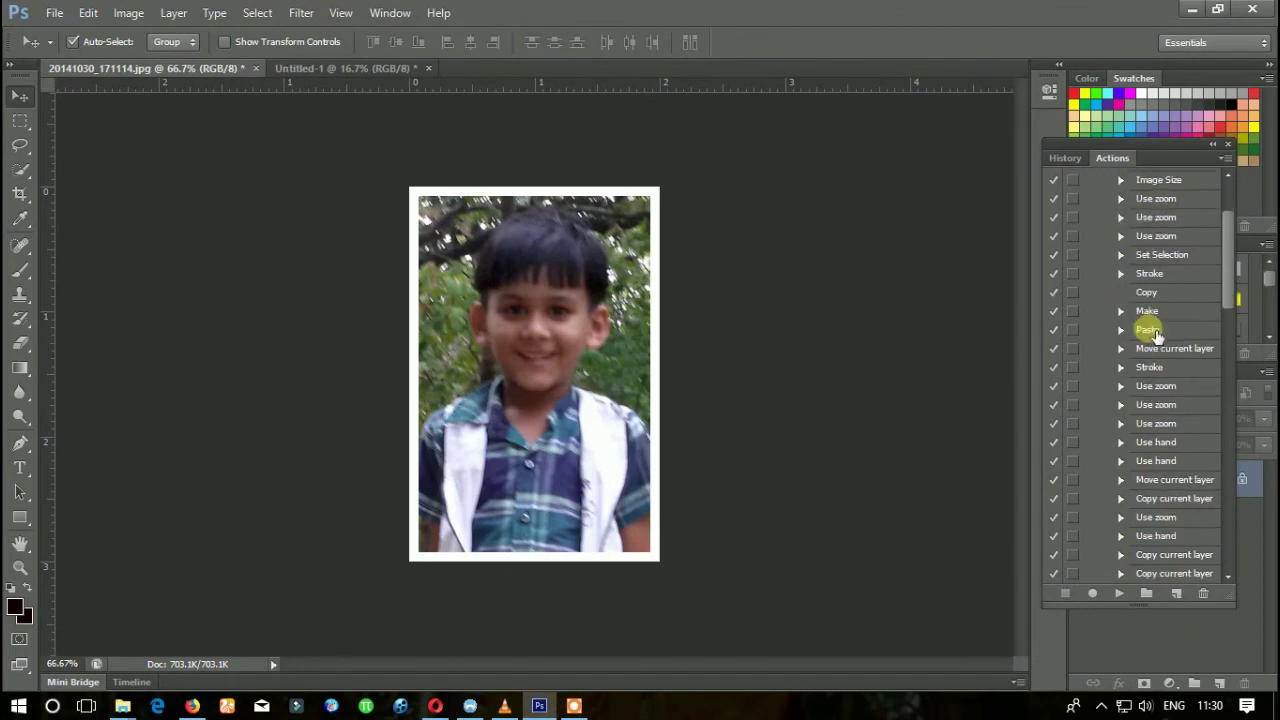
pyautogui.scroll(-2, 1150, 310)
pyautogui.scroll(-1, 1155, 448)
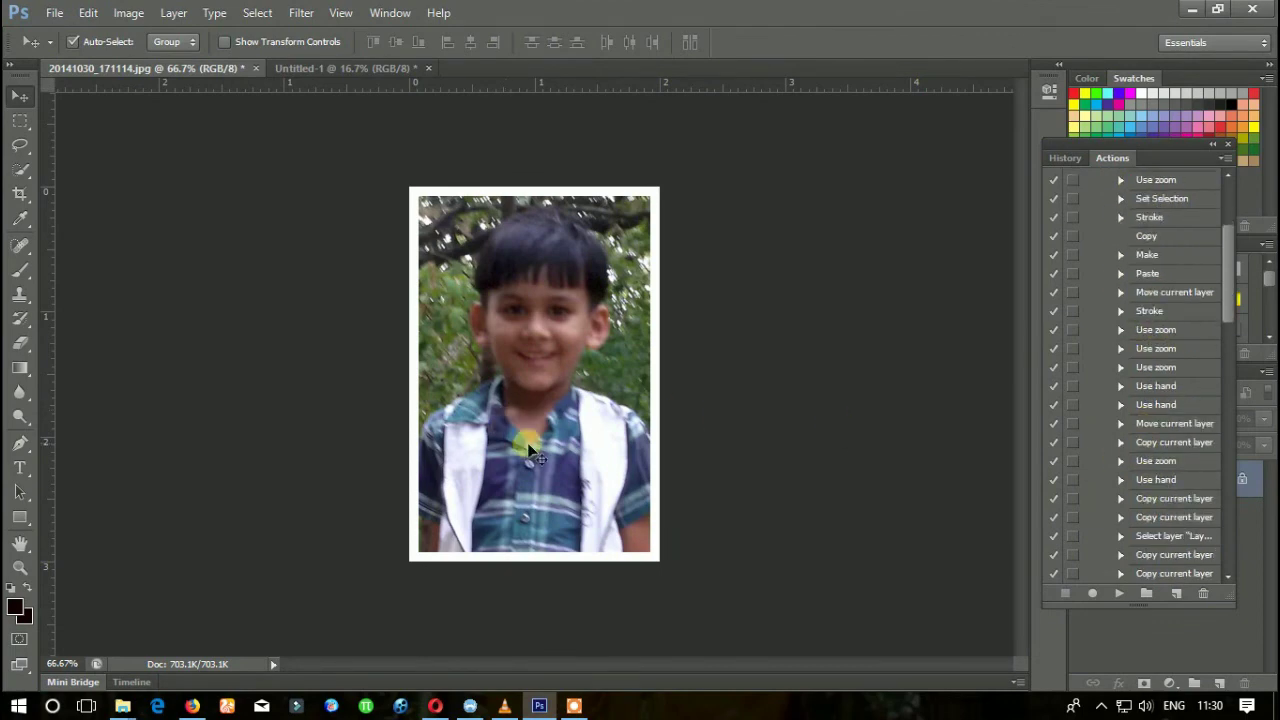